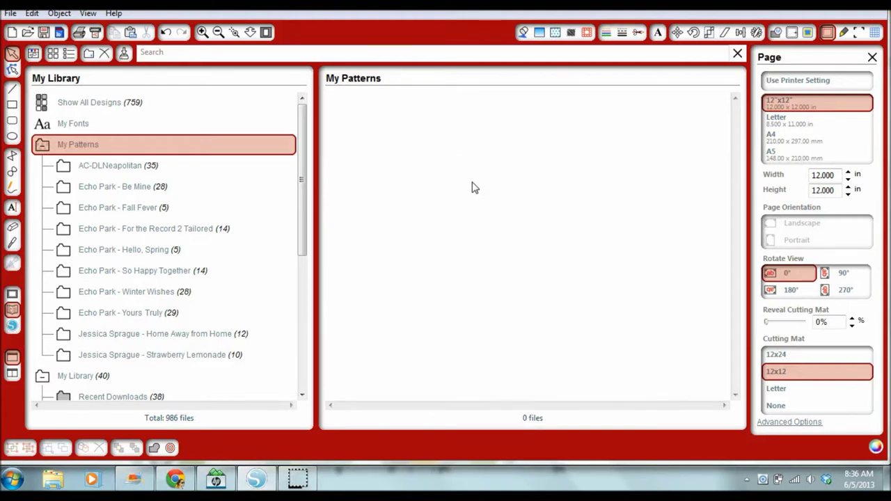
Step: Collapse My Patterns in the library tree so the My Library subfolders are listed
click(43, 145)
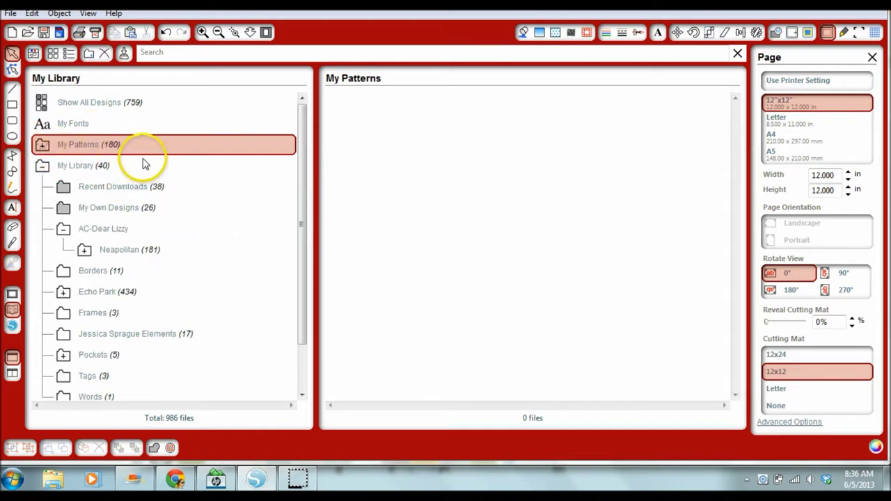
click(199, 153)
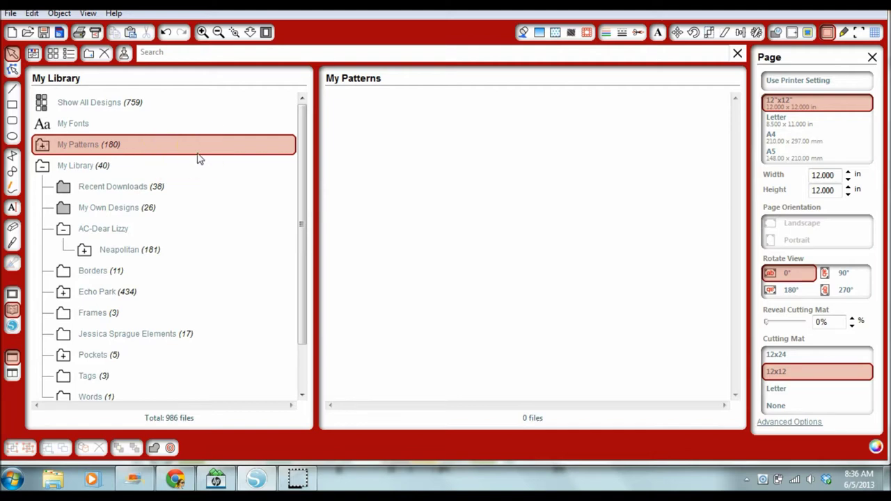
click(202, 153)
click(113, 13)
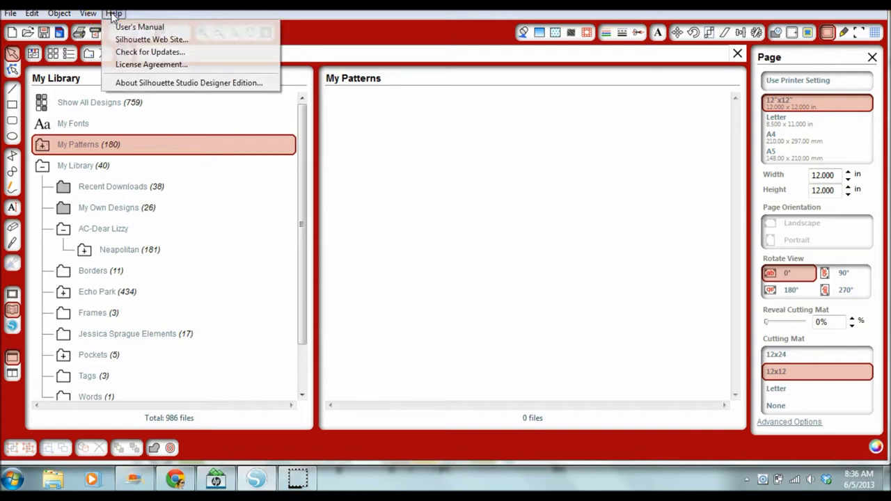
drag(149, 26, 171, 57)
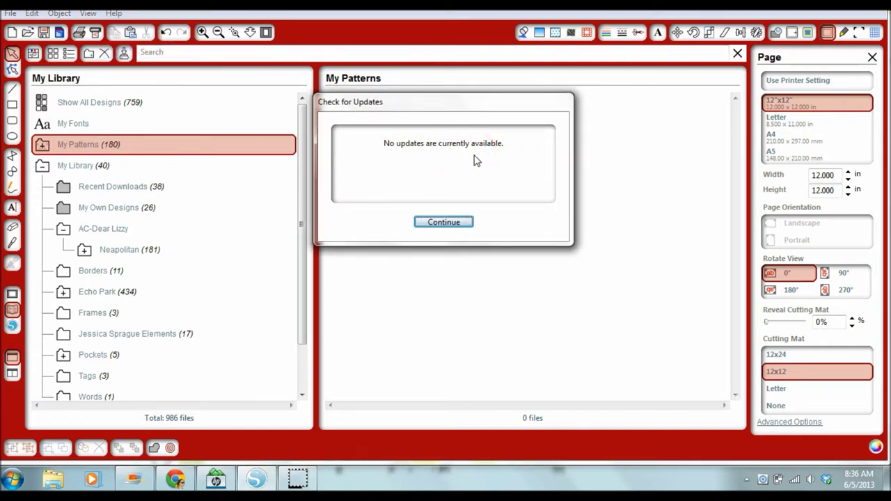
click(452, 221)
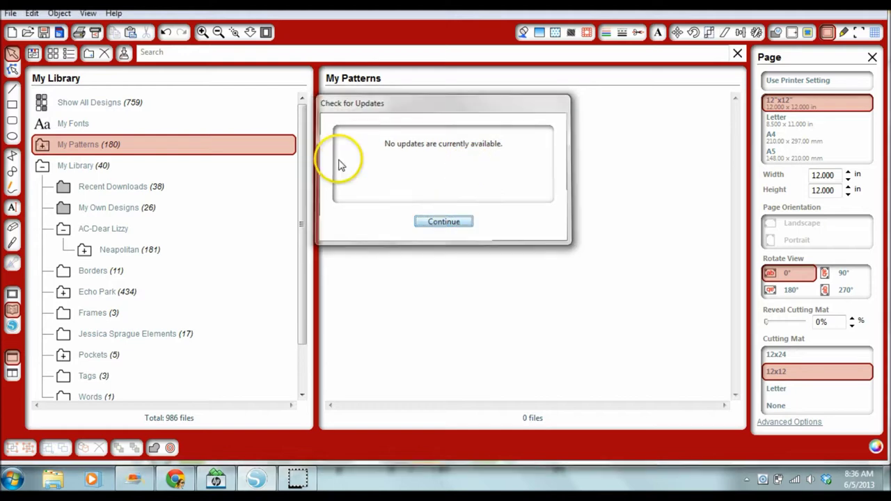
drag(119, 17, 188, 83)
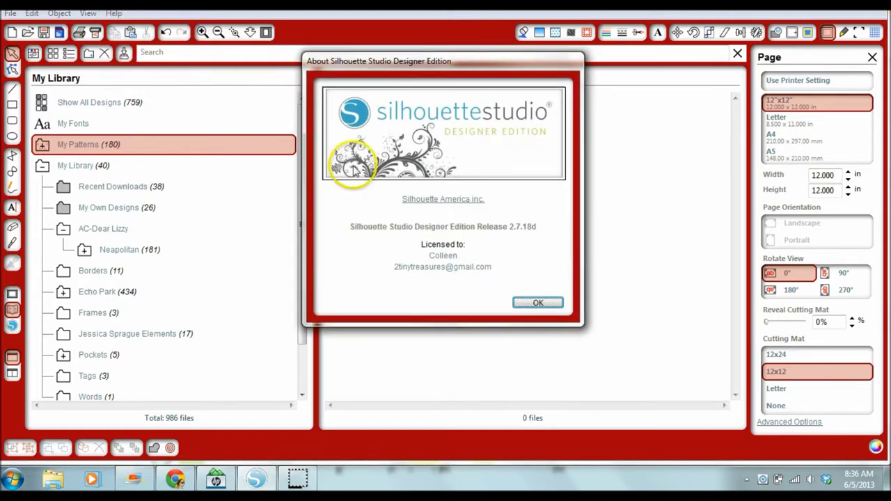
click(522, 237)
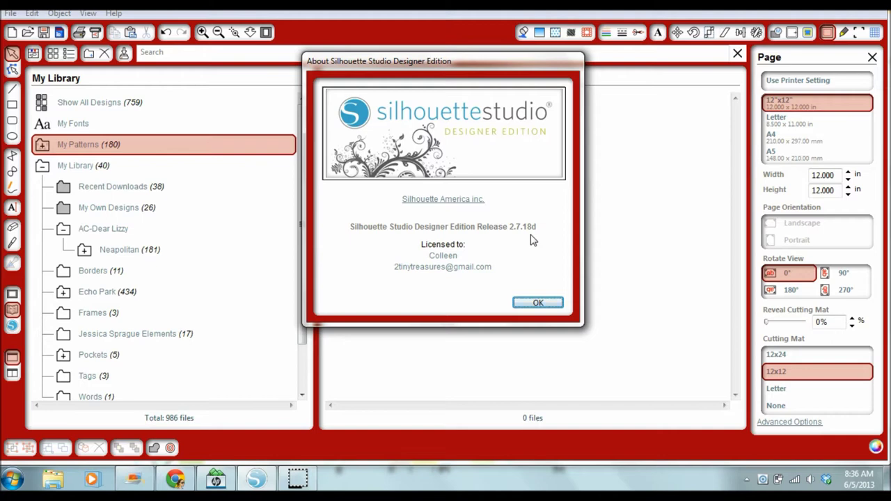
click(538, 302)
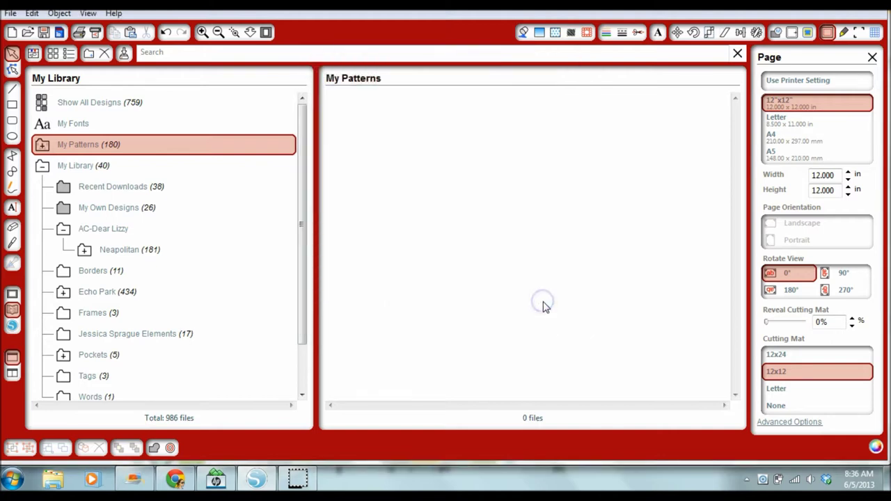
Step: View My Library's designs, then expand My Patterns to list subfolders like Echo Park
click(481, 270)
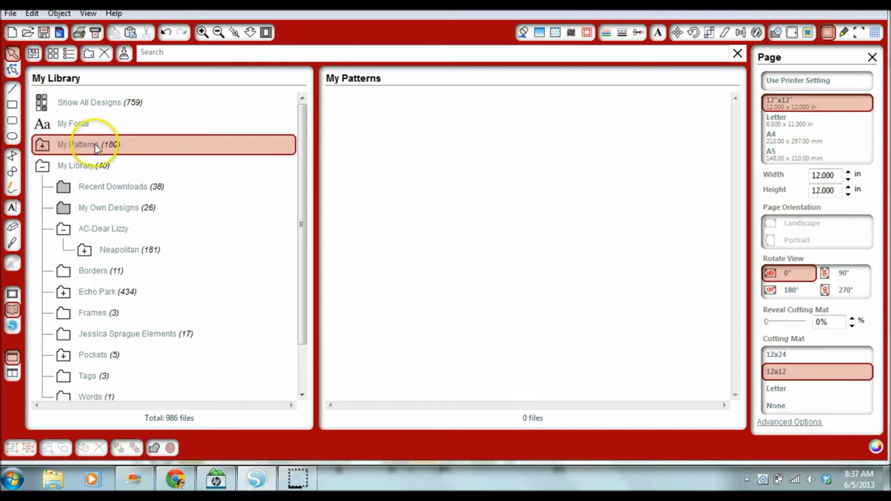
click(42, 145)
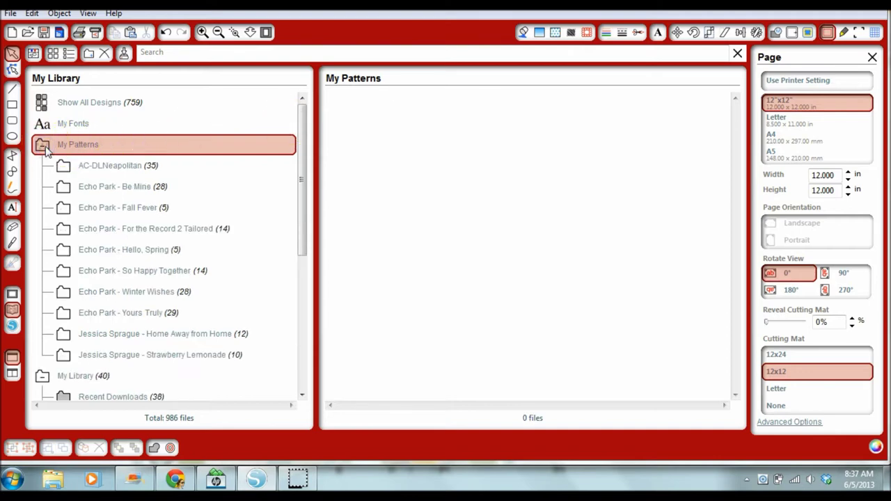
click(42, 145)
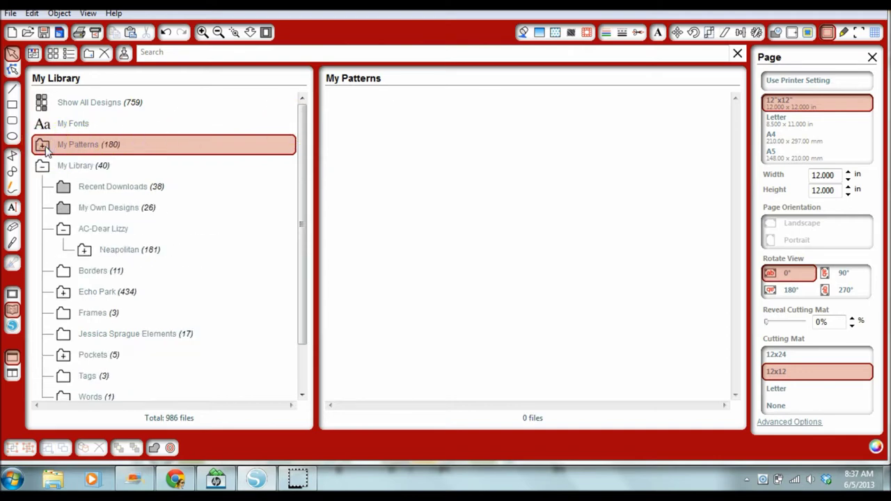
click(89, 169)
click(60, 168)
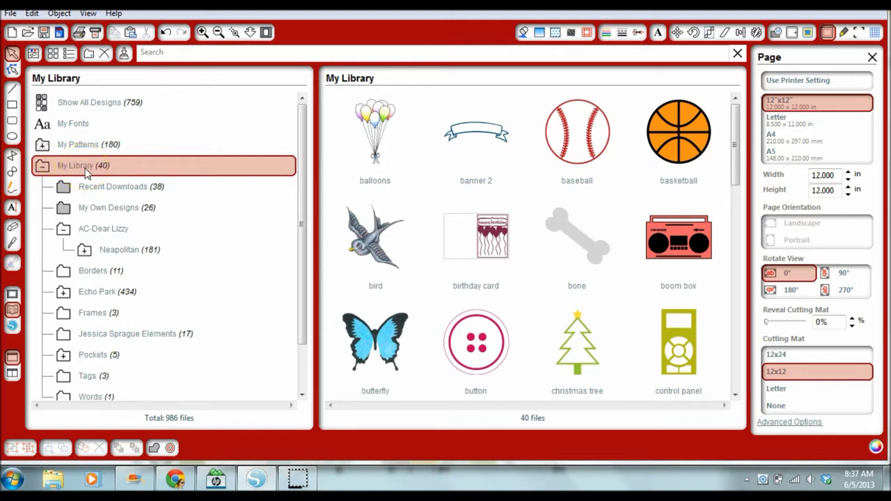
mouse_move(86, 173)
mouse_down()
mouse_move(74, 147)
mouse_move(60, 143)
mouse_move(72, 169)
mouse_up()
mouse_move(73, 170)
mouse_down()
mouse_move(87, 155)
mouse_move(94, 171)
mouse_move(77, 153)
mouse_move(76, 172)
mouse_up()
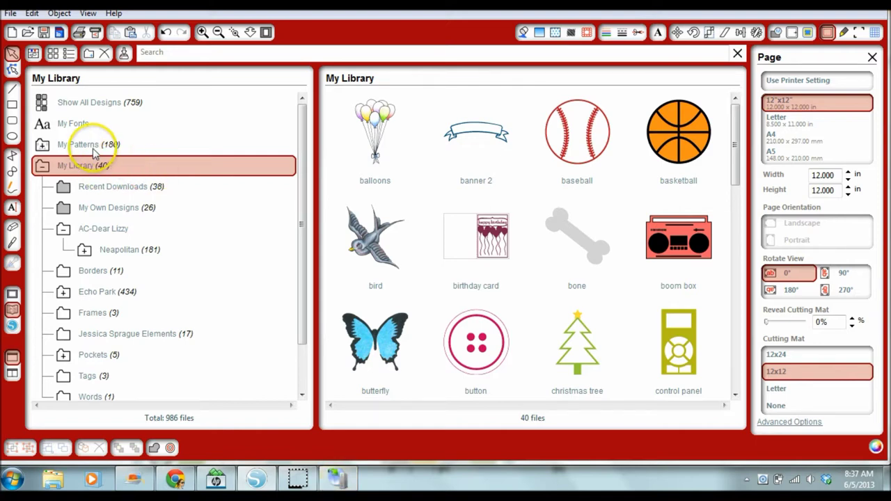
click(87, 146)
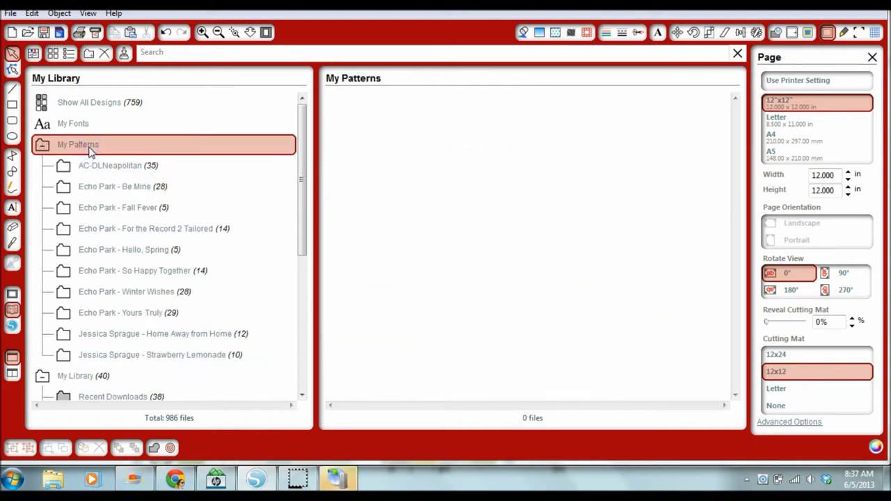
Step: Create a 'CartaBella - So Noted' folder inside My Patterns, open it, then collapse My Patterns
click(95, 94)
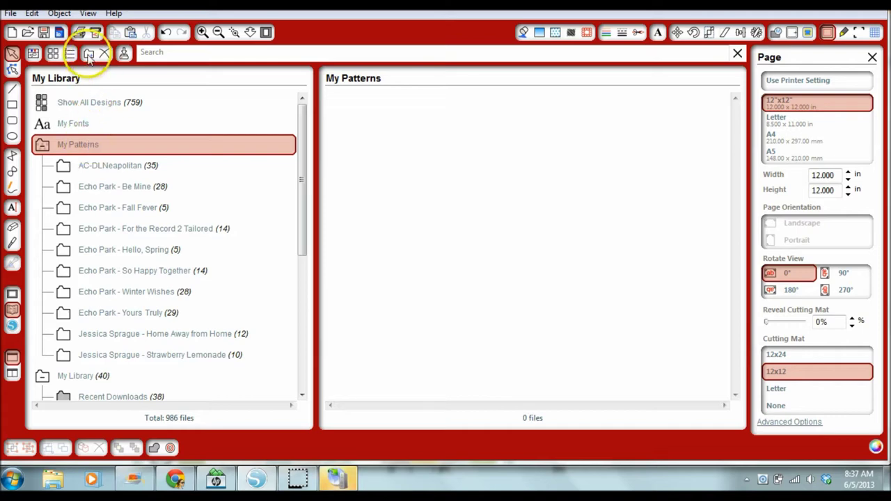
click(88, 56)
text(C)
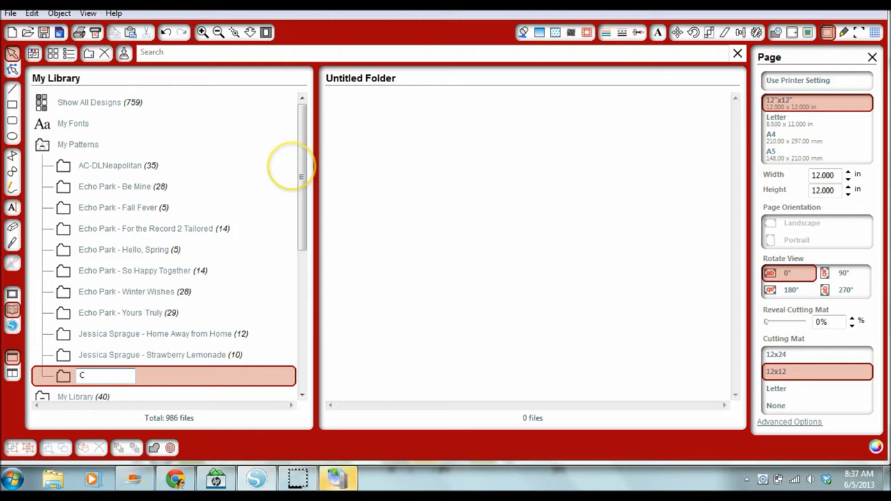
text(artaBella)
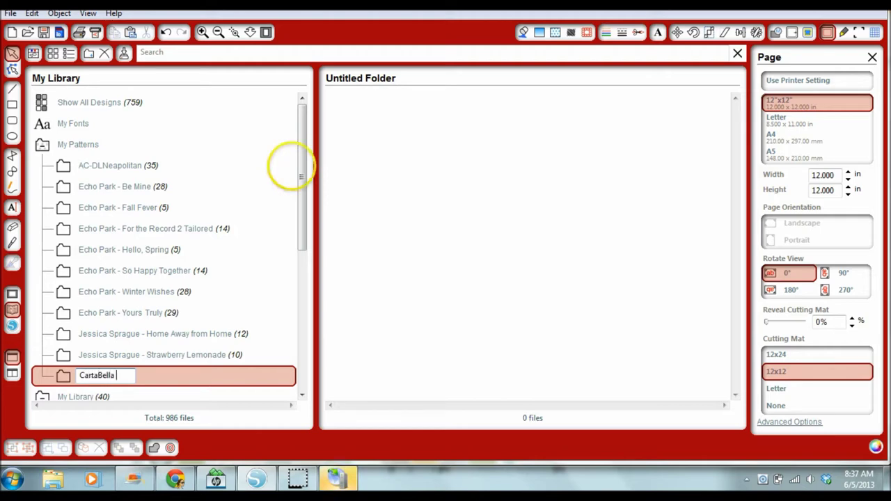
text( - So Noted)
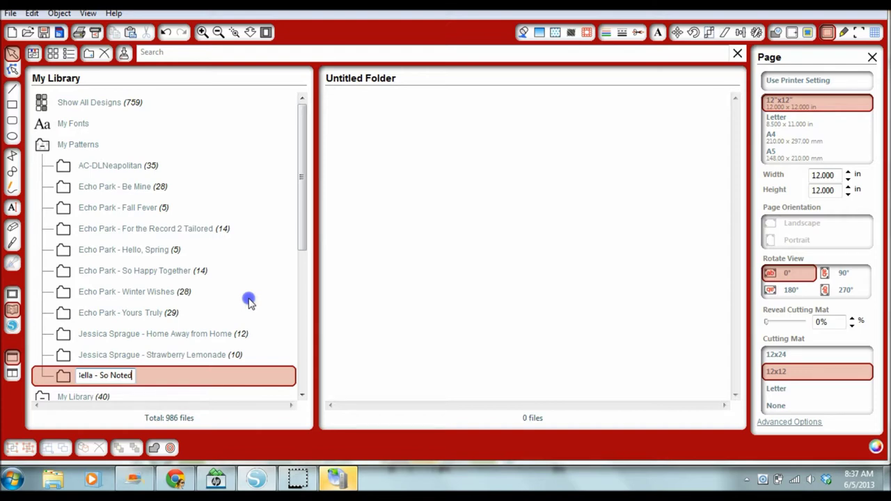
click(163, 291)
click(143, 355)
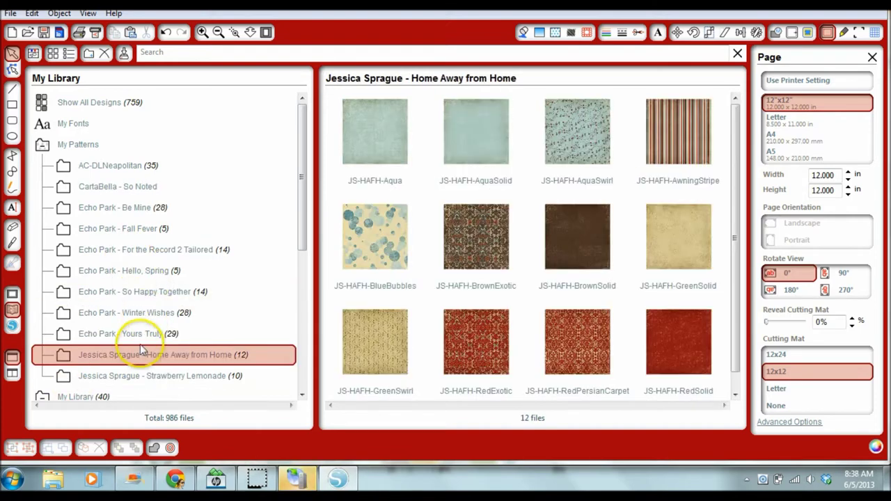
click(136, 192)
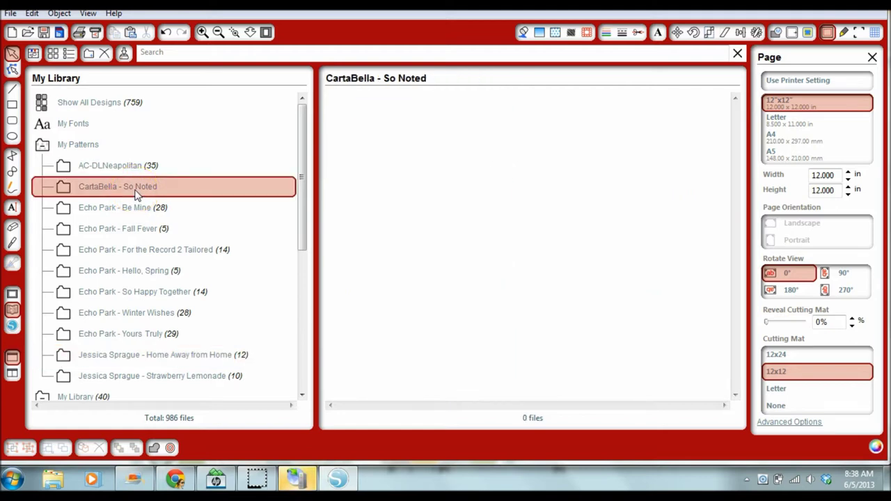
click(43, 145)
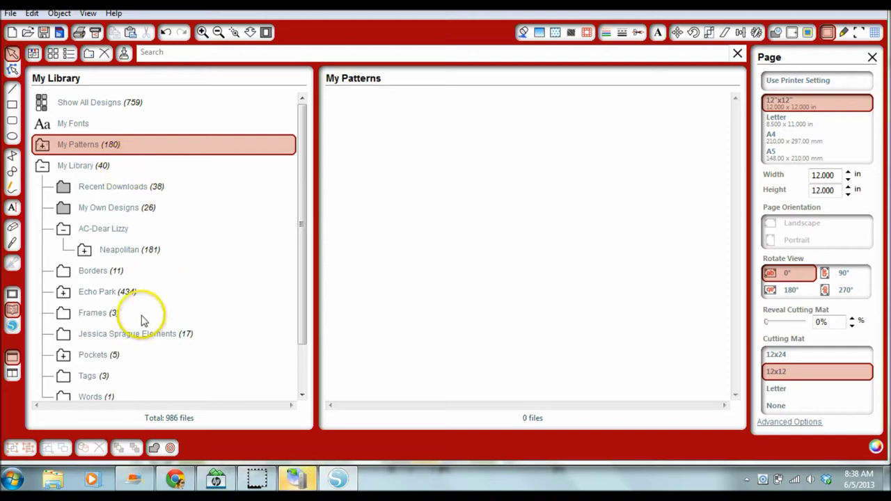
Step: Browse the Echo Park and Jessica Sprague Elements folders, then return to My Library
click(95, 170)
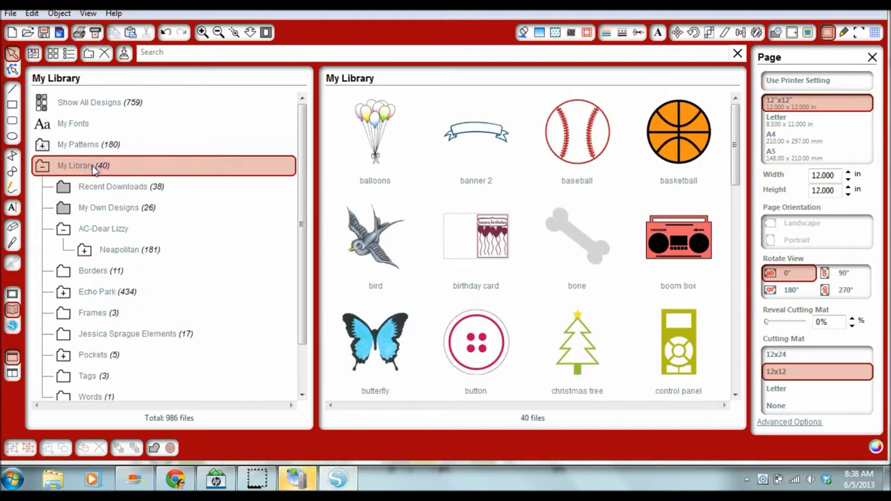
click(94, 292)
scroll(140, 301, down, 1)
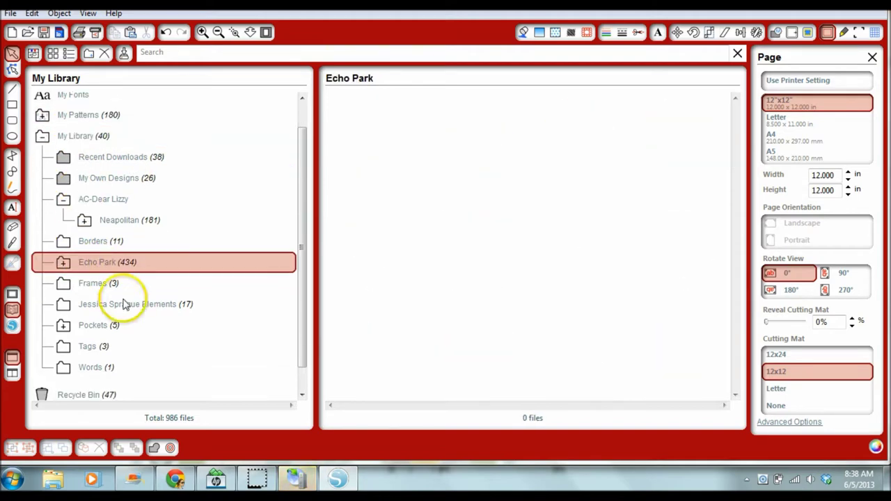
click(124, 304)
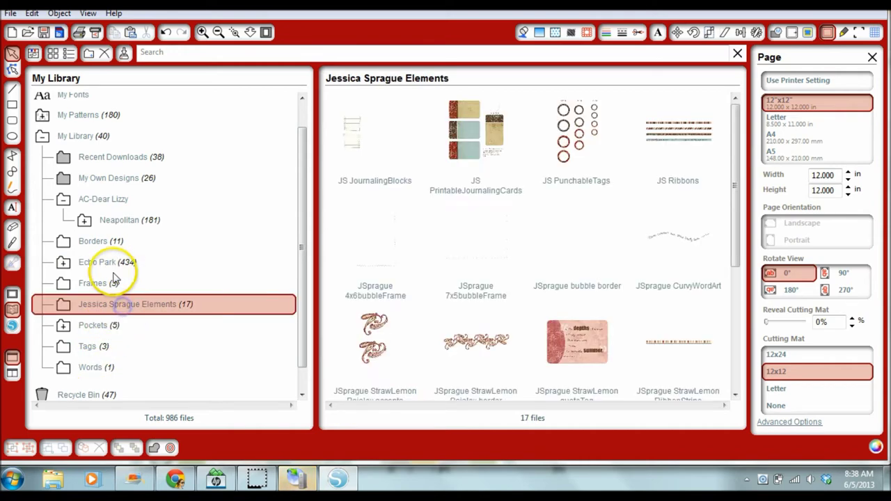
click(113, 261)
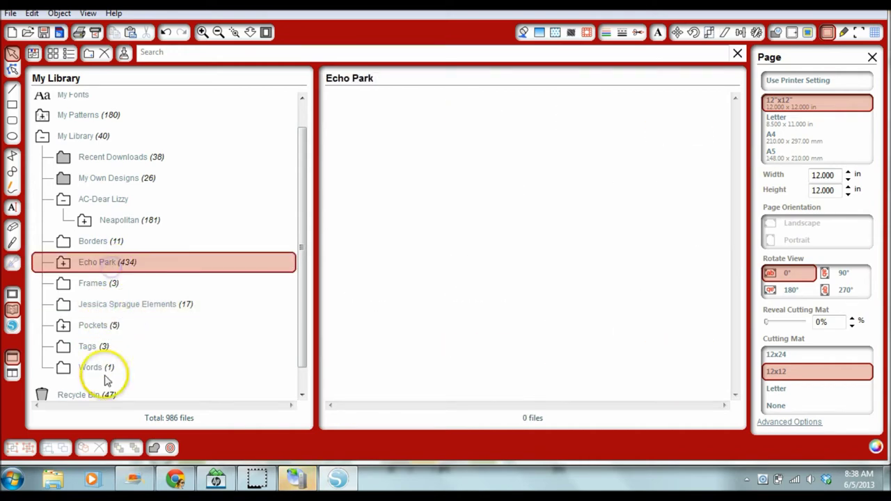
click(89, 138)
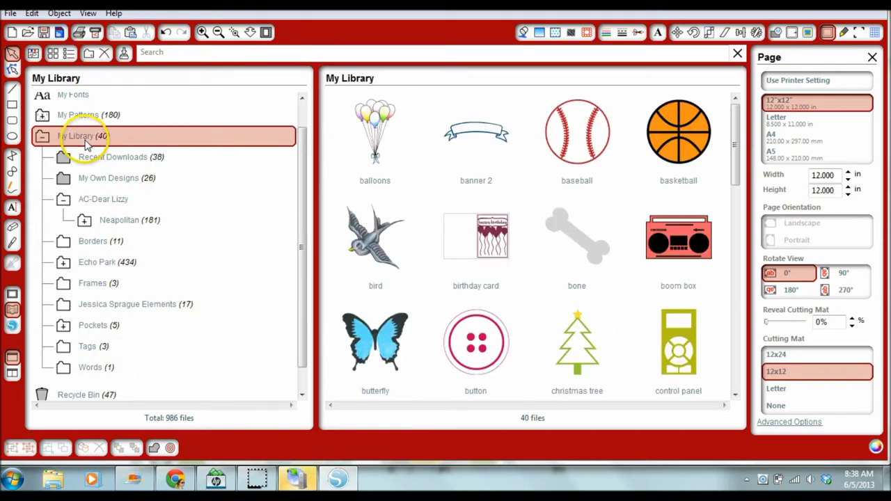
Step: Create a new 'Carta Bella' folder in My Library and open it
click(89, 54)
text(C)
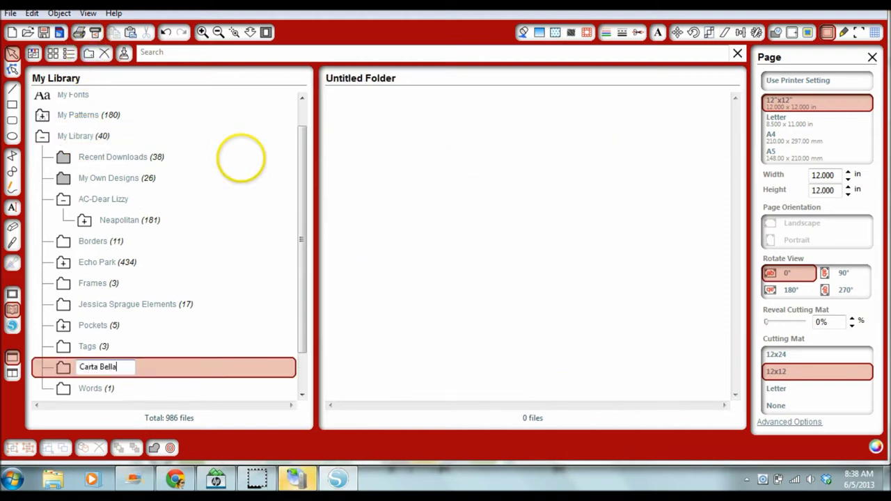
text(arta Bella)
click(189, 220)
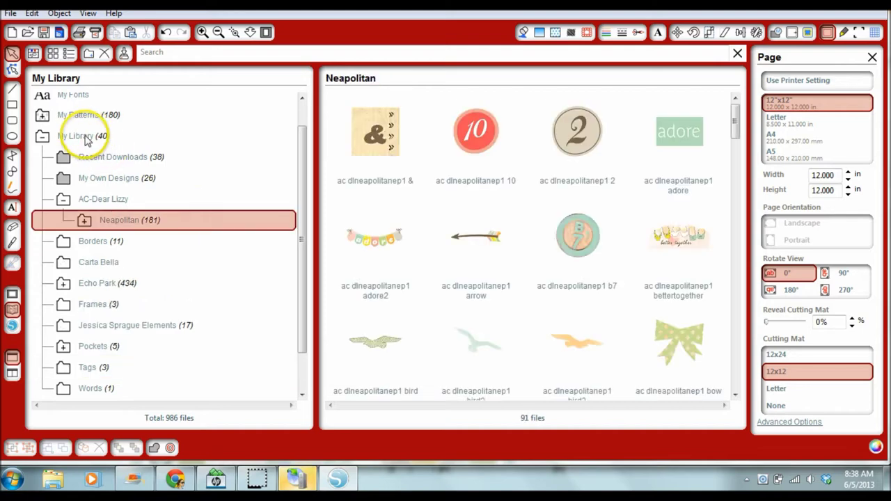
click(91, 268)
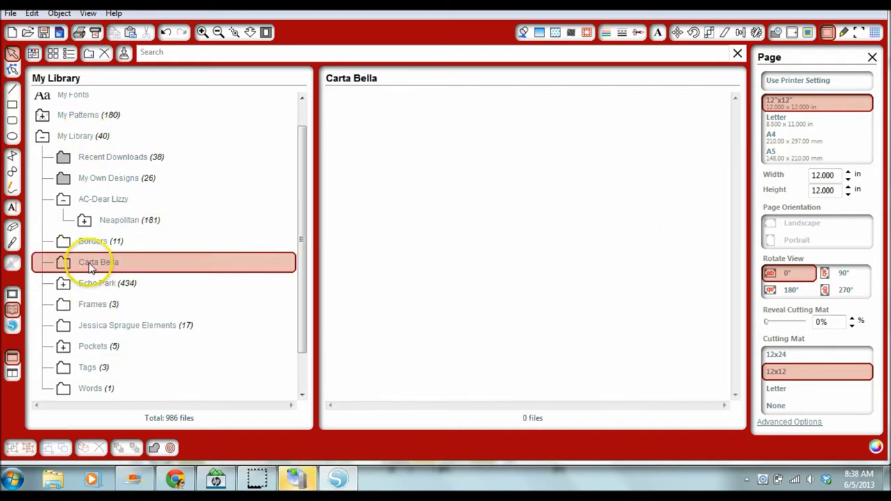
Step: Add a 'So Noted' subfolder inside Carta Bella and open it
click(89, 54)
text(So)
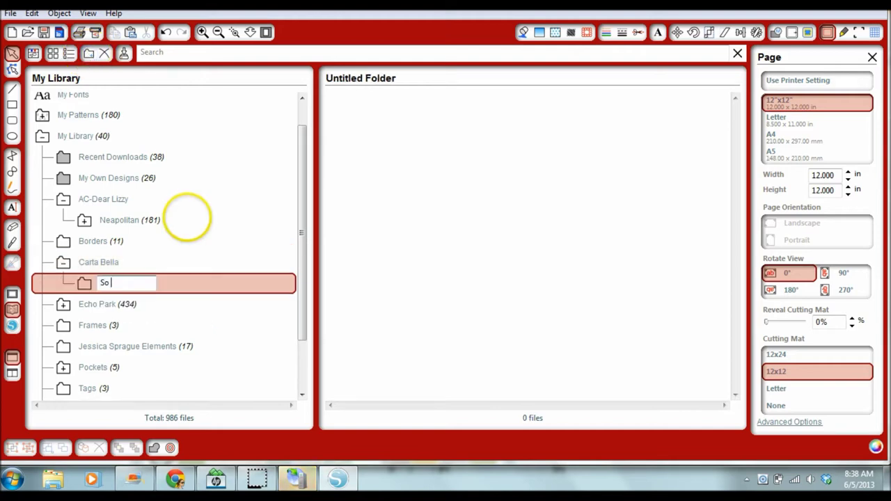
text( Noted)
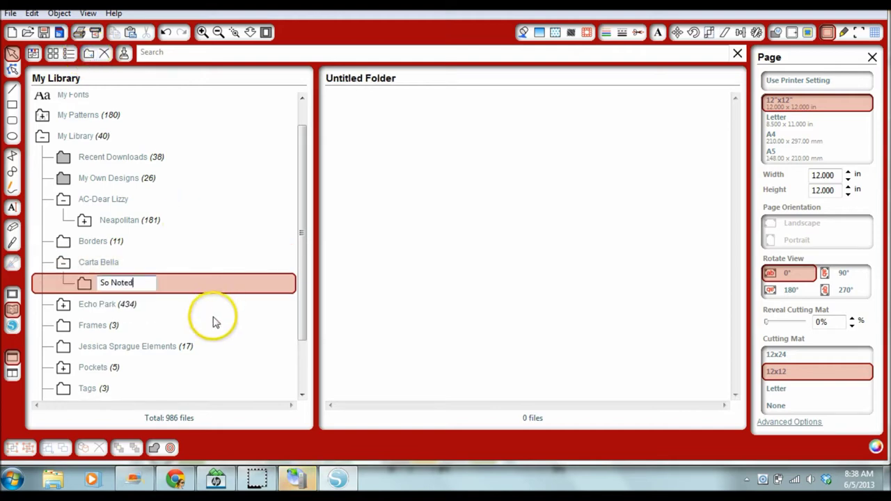
click(209, 324)
click(129, 288)
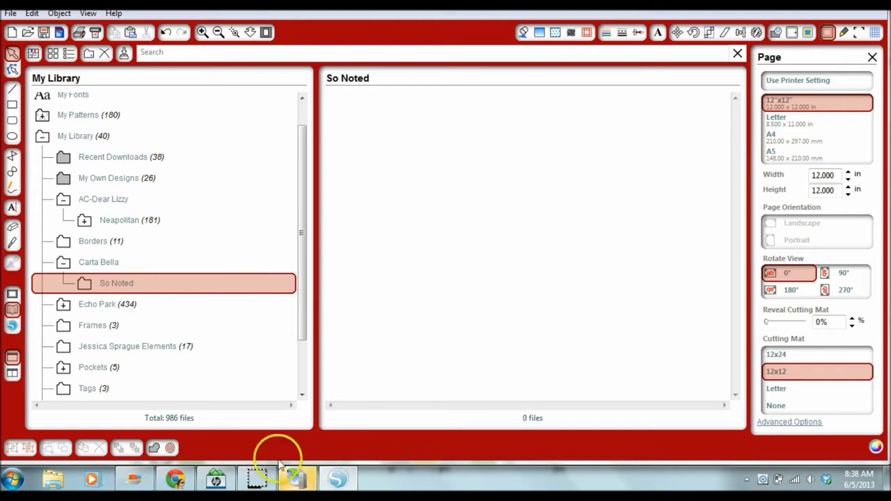
Step: Bring up the Carta Bella Paper blog in Chrome and scroll through the So Noted sale post
click(178, 481)
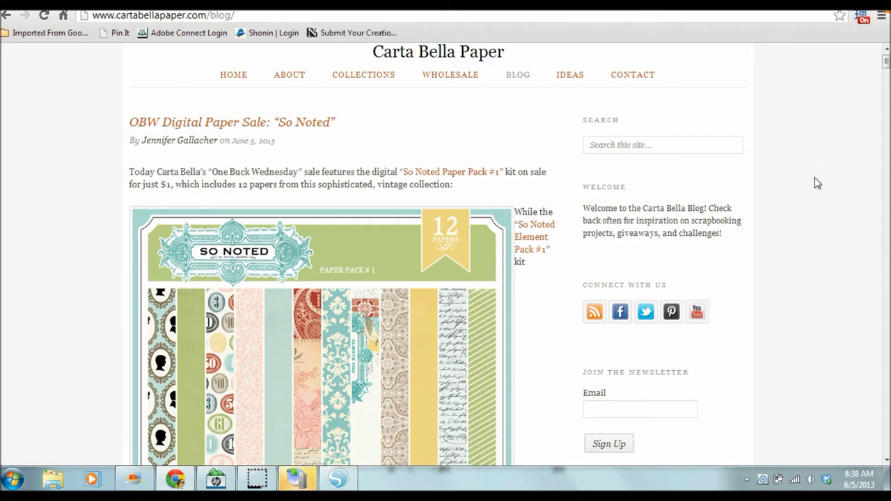
scroll(817, 183, down, 7)
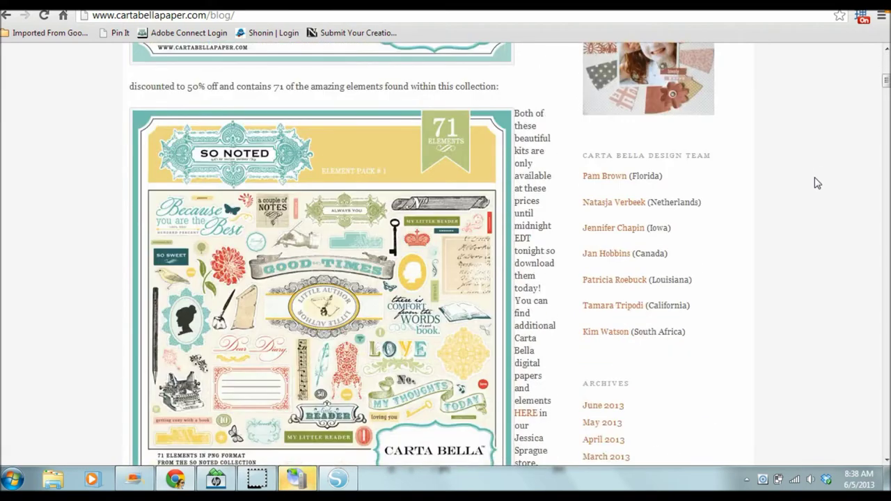
scroll(818, 183, down, 1)
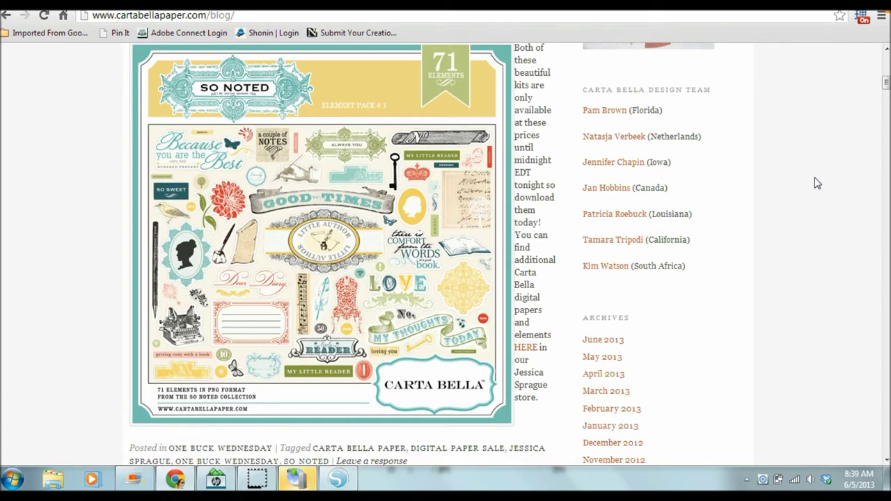
scroll(817, 183, down, 3)
scroll(814, 183, up, 1)
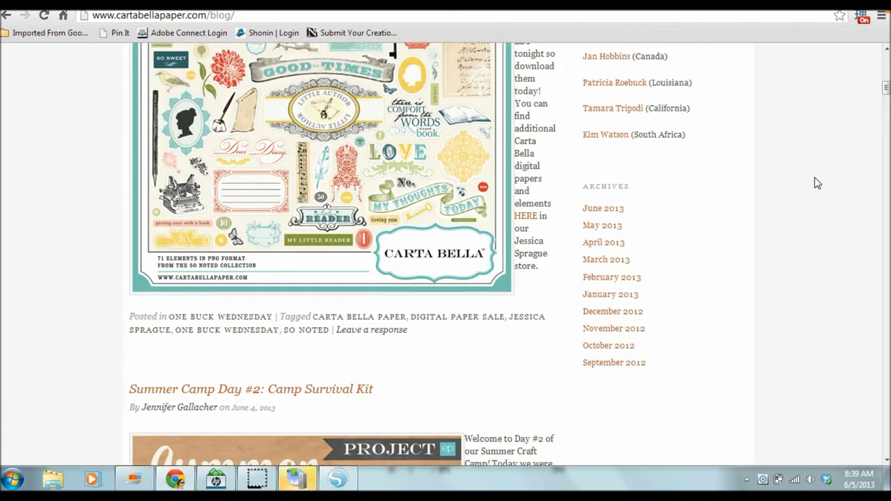
scroll(352, 318, up, 10)
scroll(352, 318, up, 1)
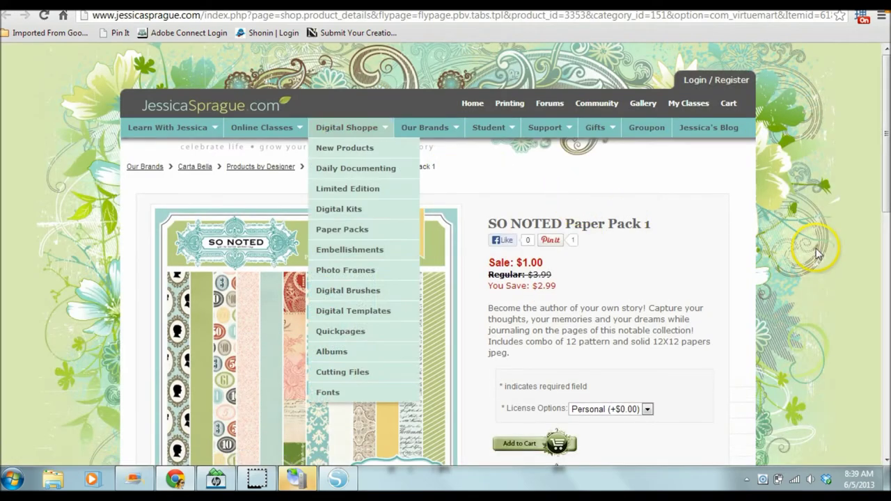
Step: Add SO NOTED Paper Pack 1 ($1.00) to the cart and dismiss the confirmation
scroll(859, 214, down, 1)
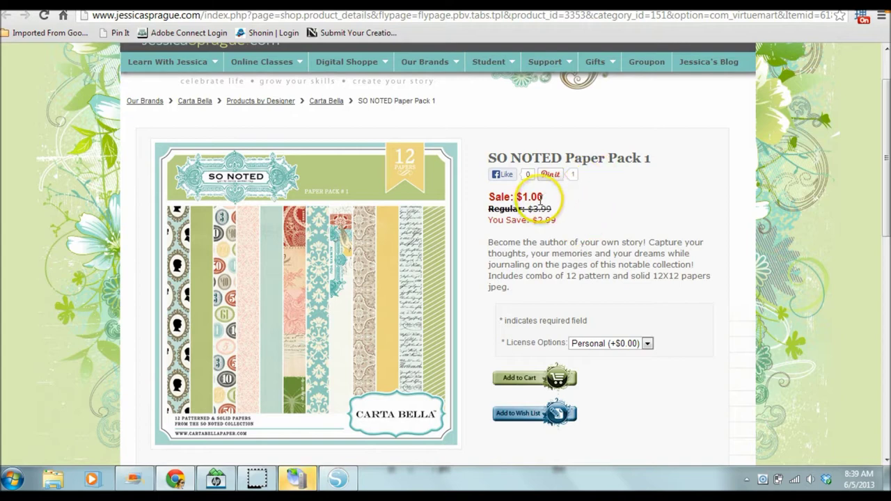
click(541, 384)
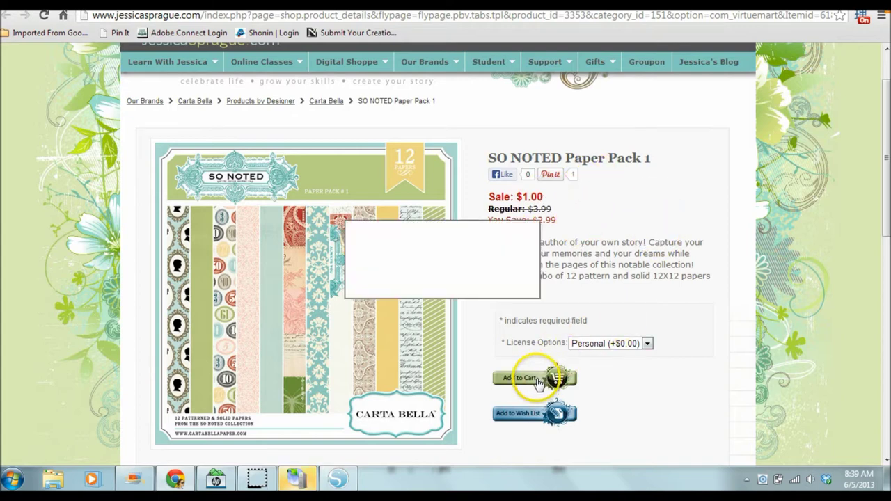
click(429, 273)
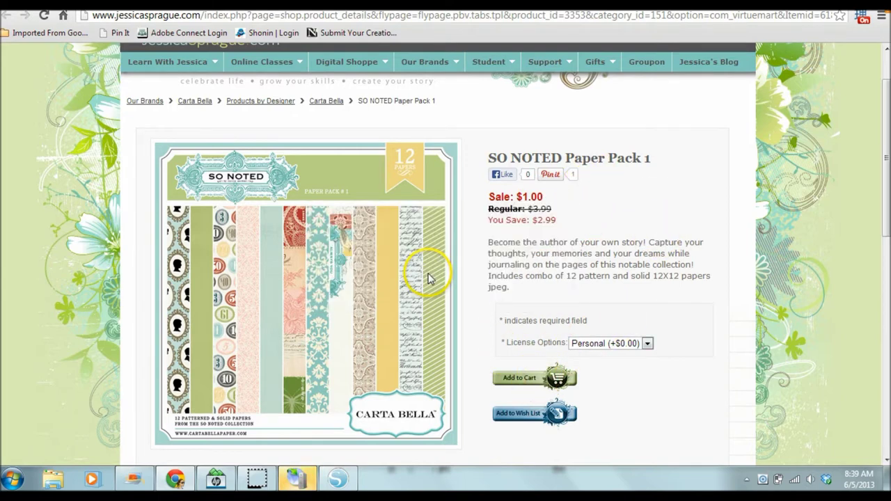
scroll(745, 291, down, 6)
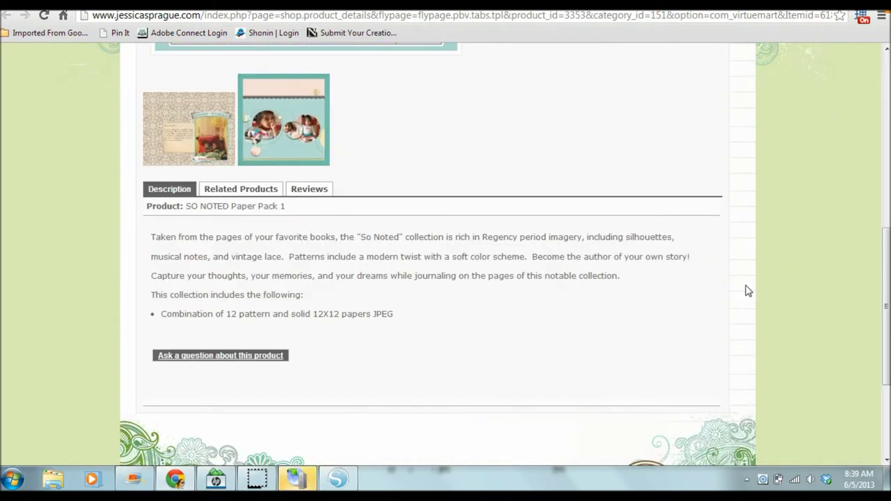
scroll(746, 291, up, 7)
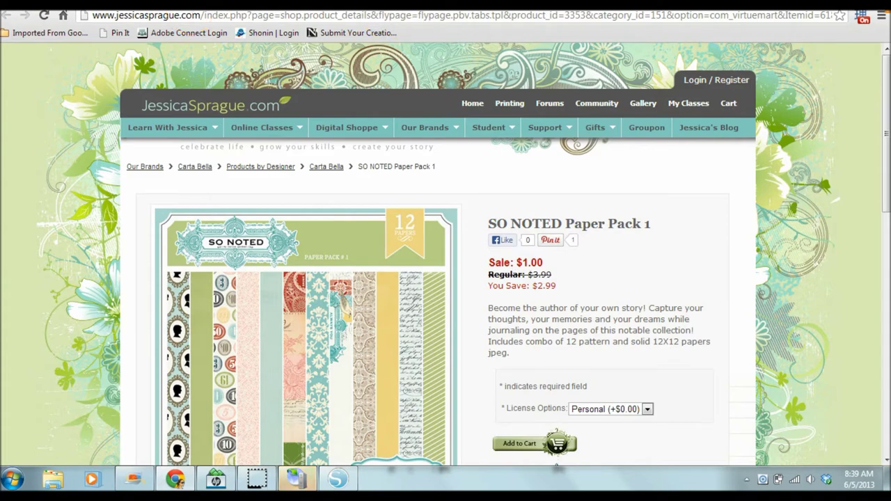
Step: Shrink the Chrome window and return to the Carta Bella Paper home page tab
key(super+Down)
click(555, 36)
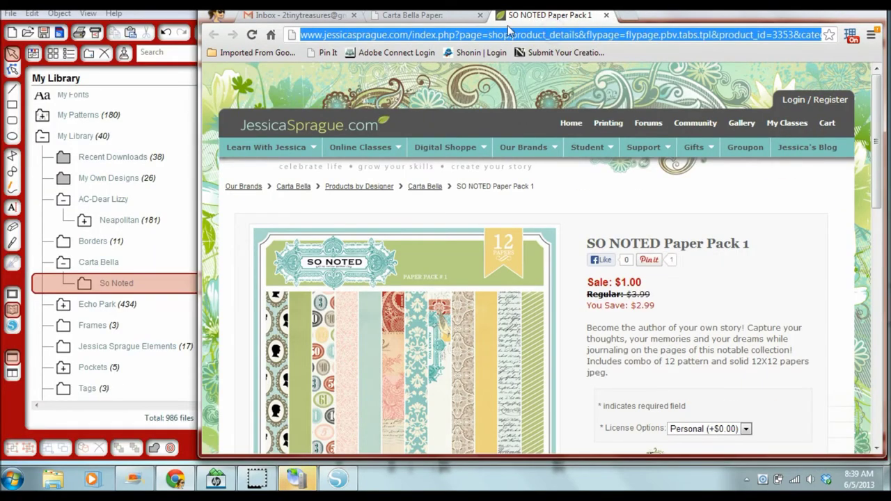
click(405, 16)
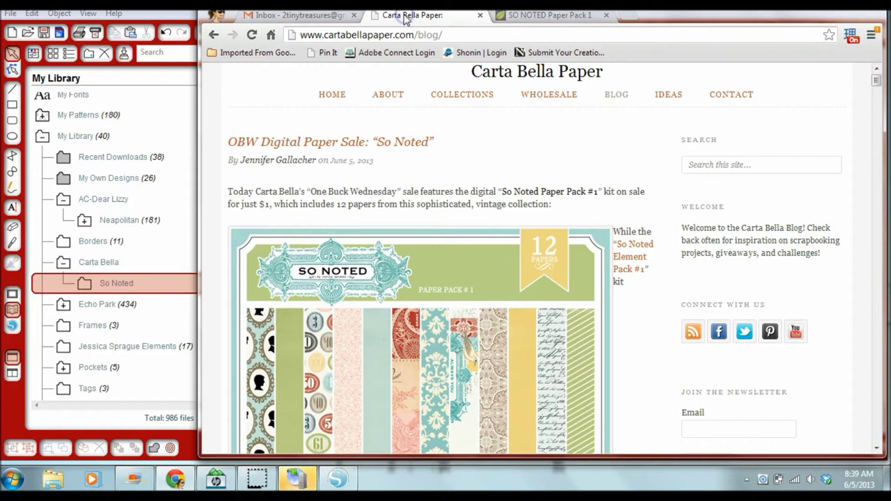
click(215, 37)
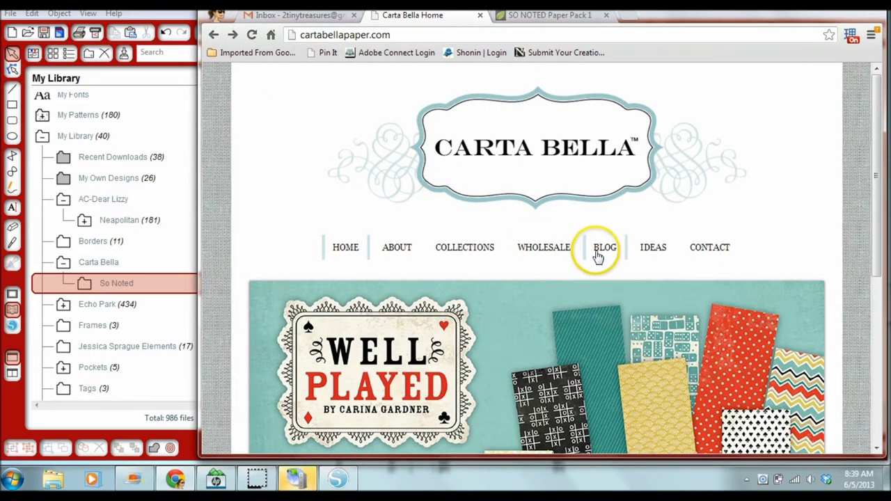
Step: Open the Carta Bella blog and launch its shop link in a new tab
click(597, 255)
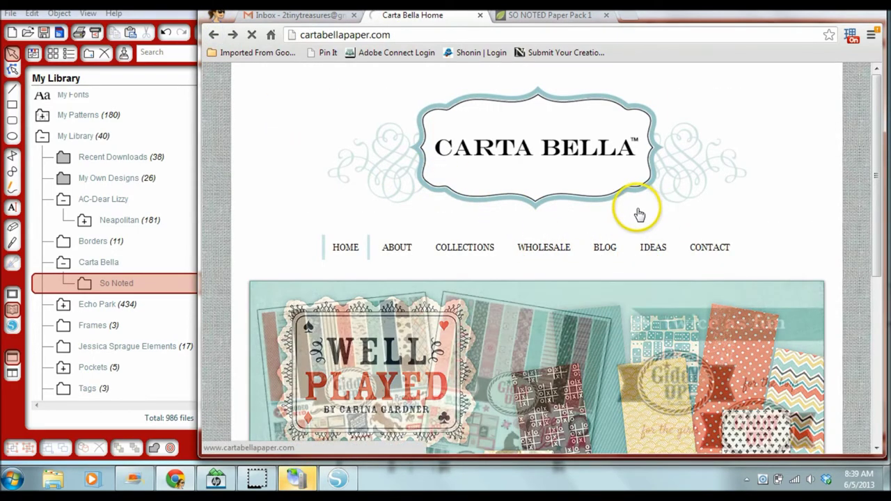
scroll(636, 225, down, 5)
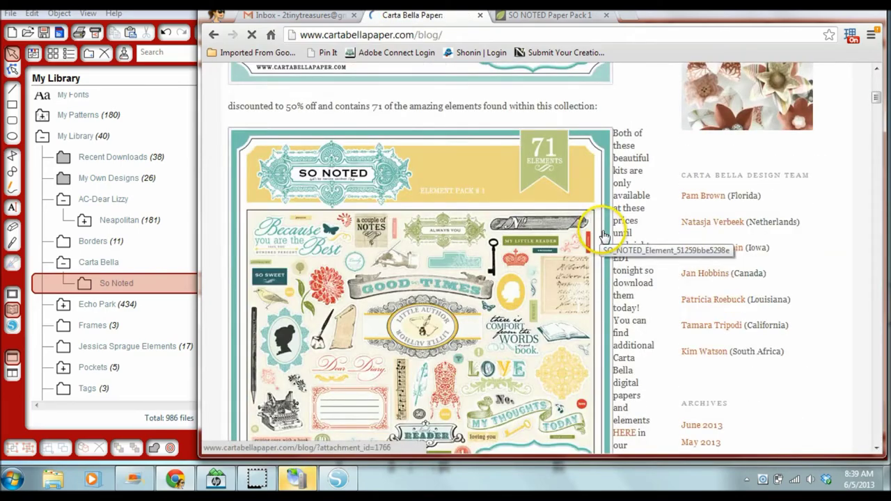
scroll(606, 238, down, 3)
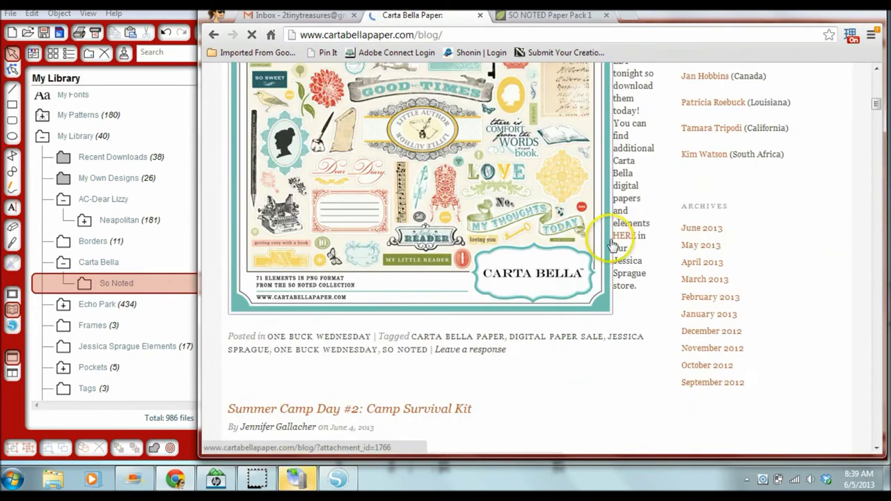
click(623, 236)
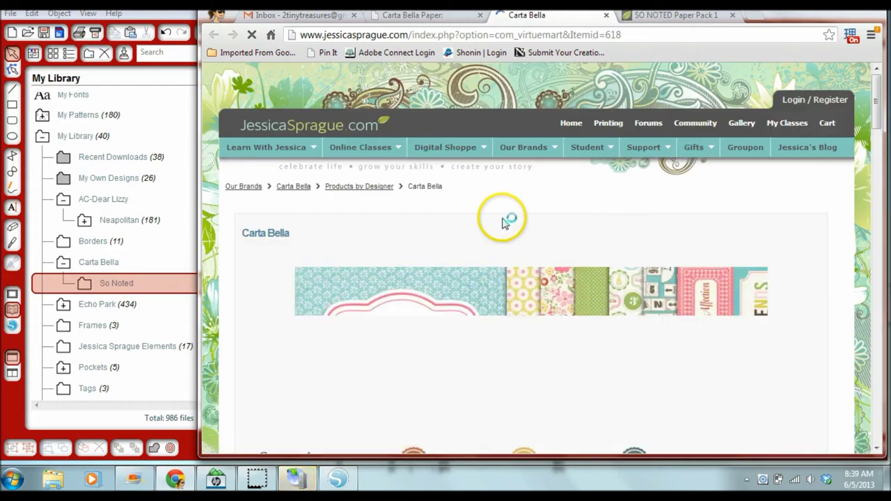
Step: Scroll the Carta Bella listing to the So Noted packs and open SO NOTED Element Pack 1
scroll(577, 223, down, 4)
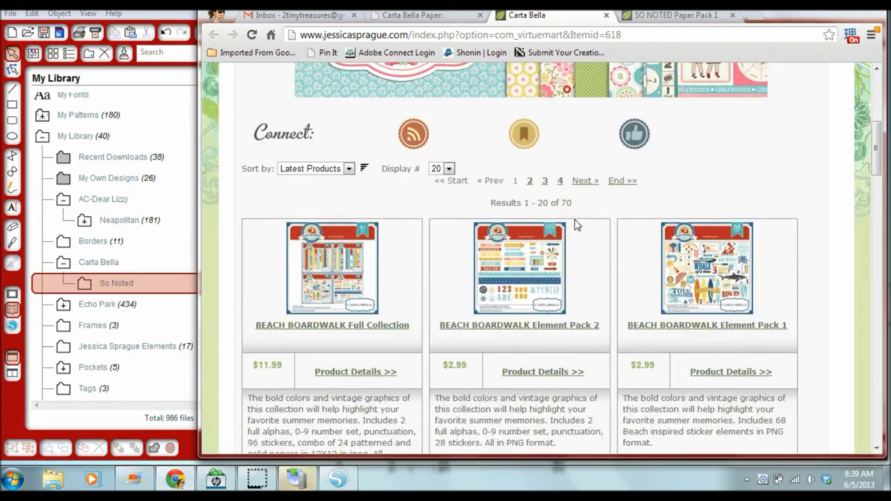
scroll(576, 224, down, 4)
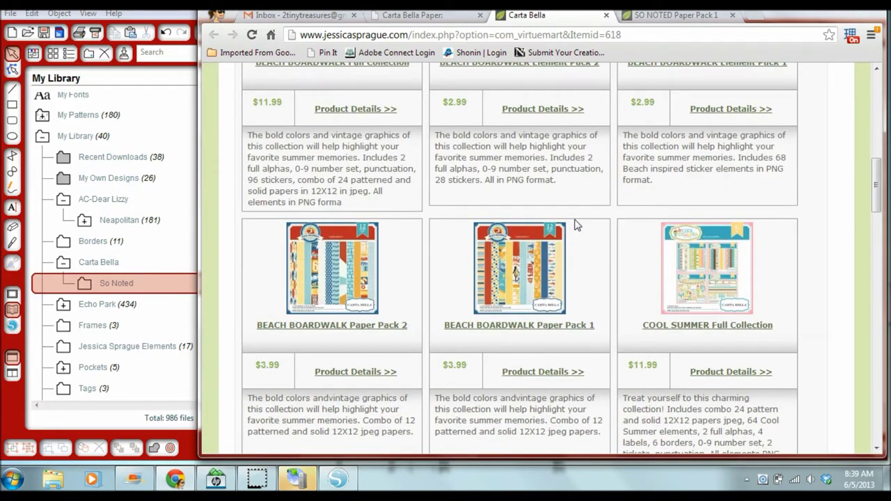
scroll(721, 292, down, 3)
scroll(721, 293, down, 5)
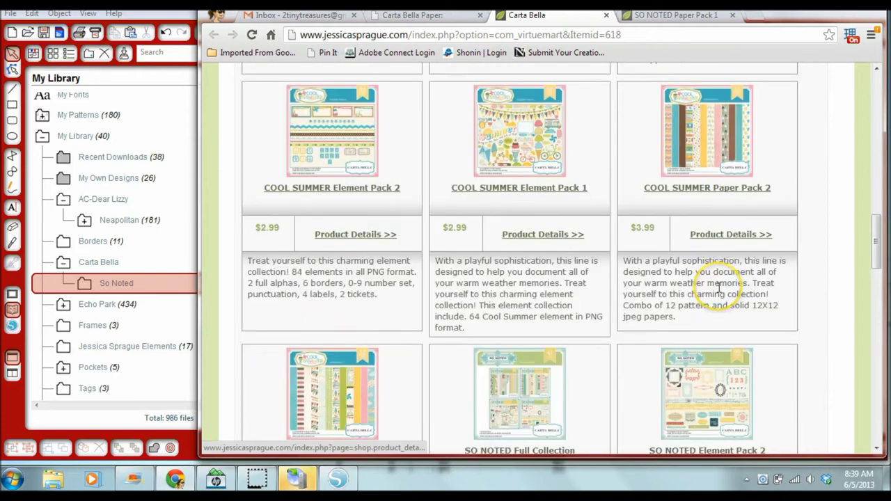
scroll(712, 296, down, 3)
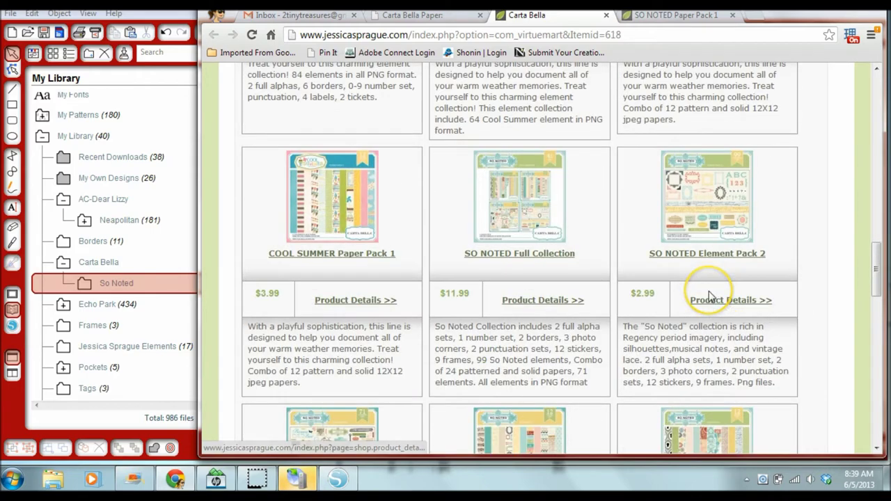
scroll(712, 296, down, 1)
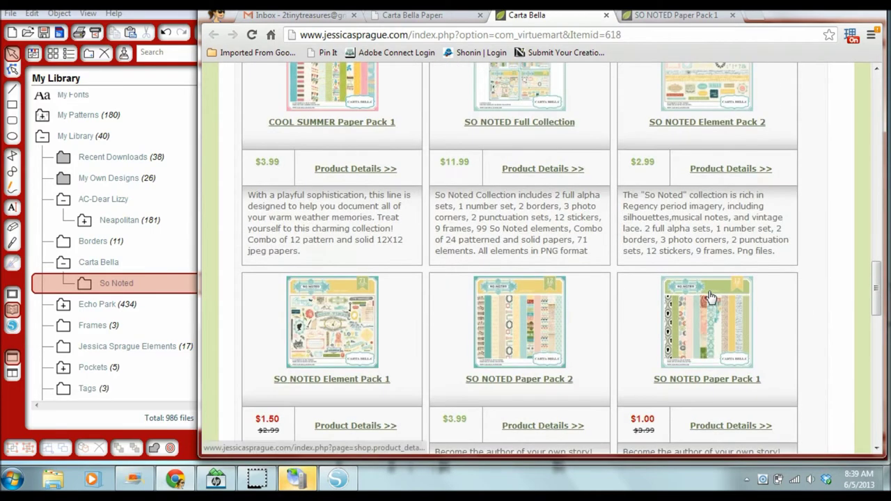
scroll(710, 296, down, 2)
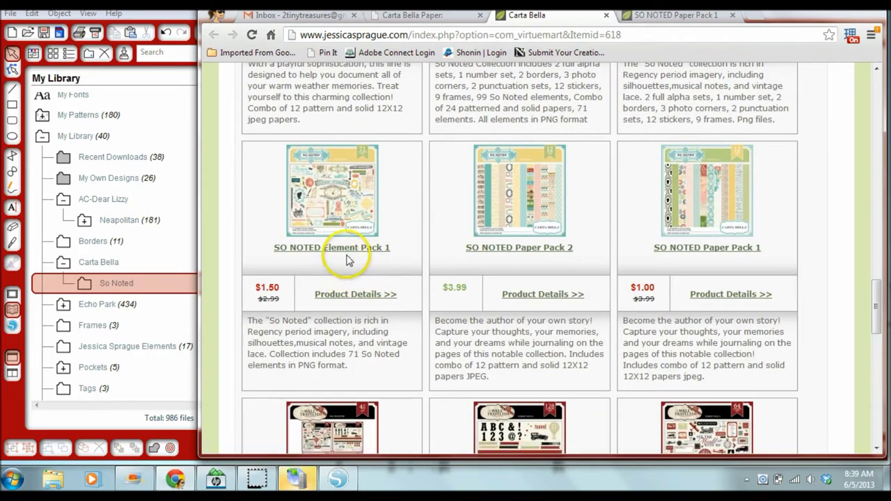
scroll(411, 273, up, 3)
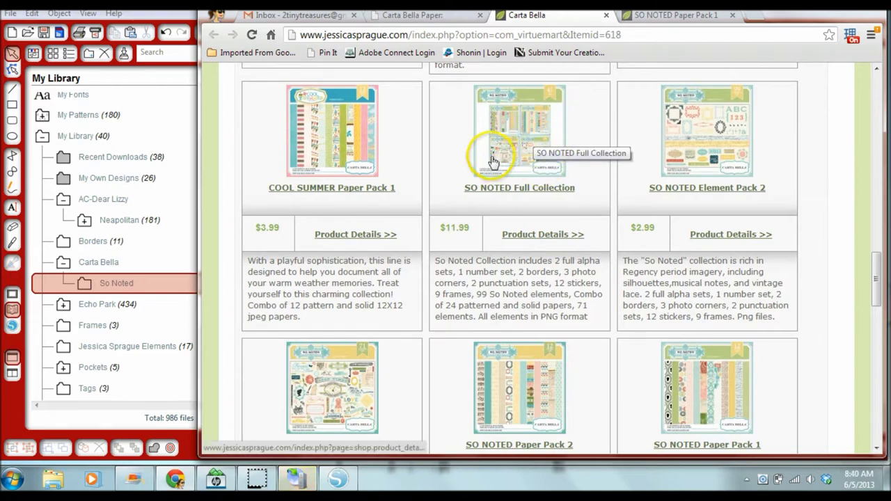
scroll(665, 256, down, 2)
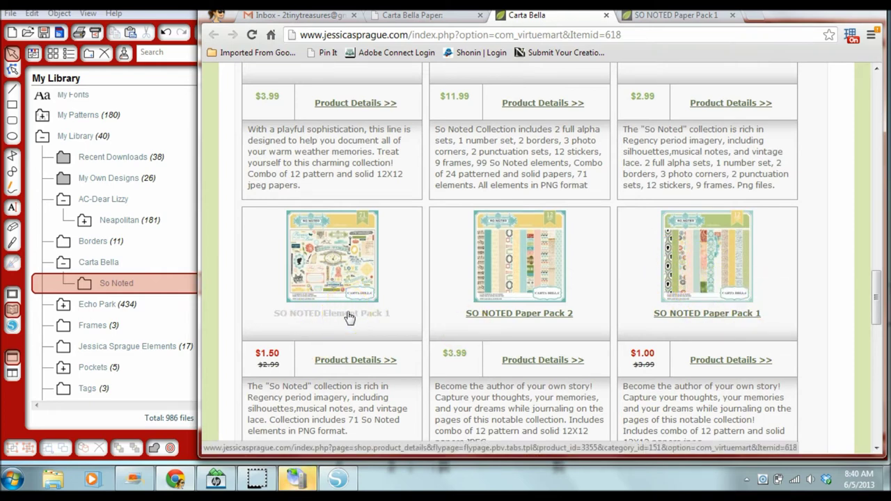
scroll(404, 224, down, 2)
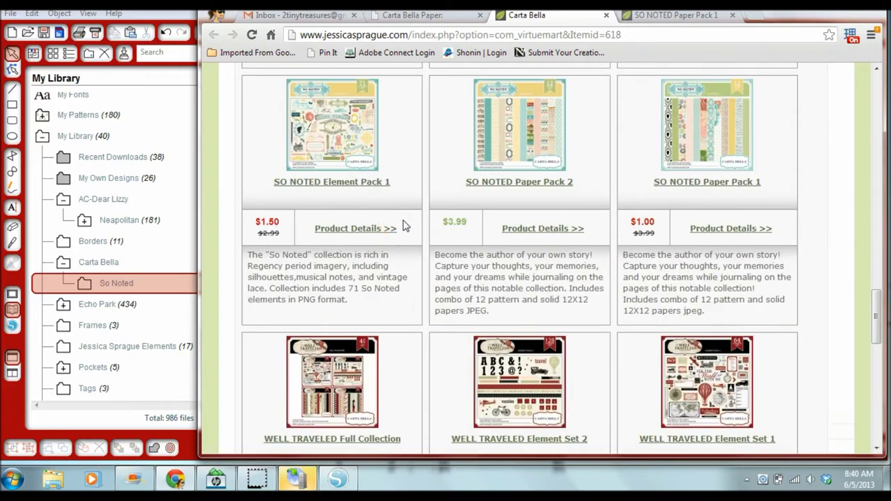
scroll(404, 224, up, 4)
scroll(557, 174, down, 1)
click(698, 124)
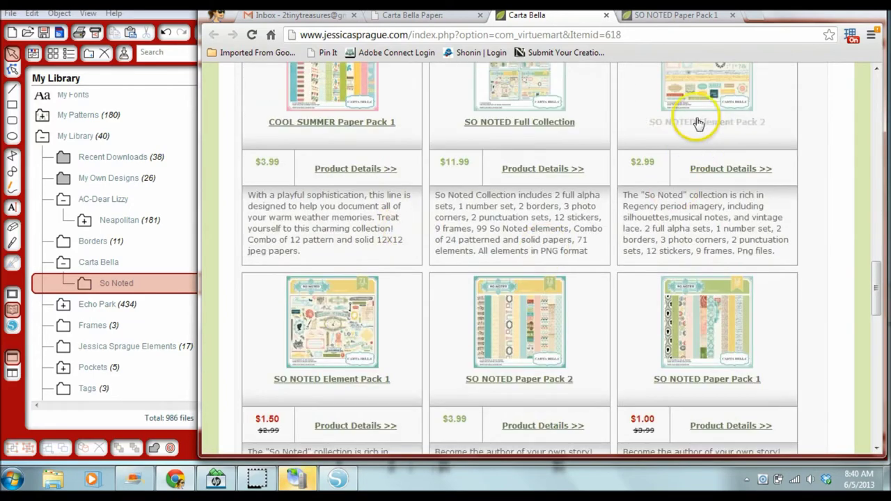
click(330, 390)
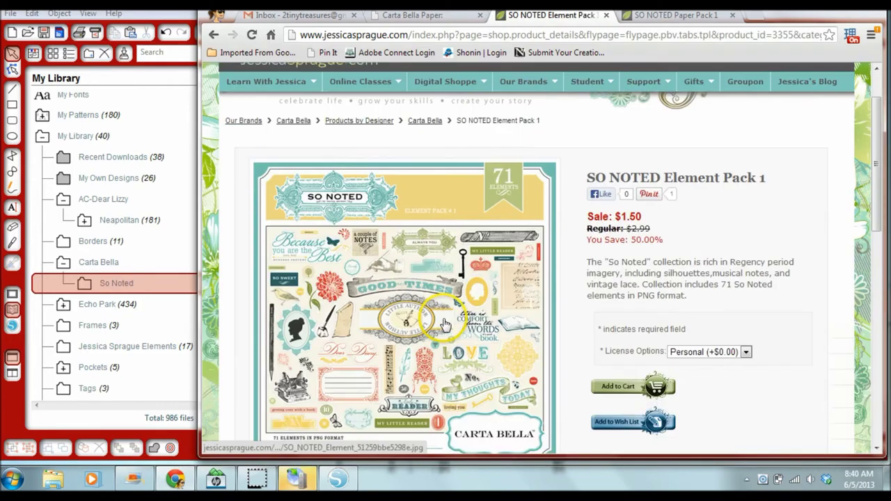
Step: Add the SO NOTED Element Pack to the cart and go to the shopping cart
scroll(446, 324, down, 2)
click(627, 257)
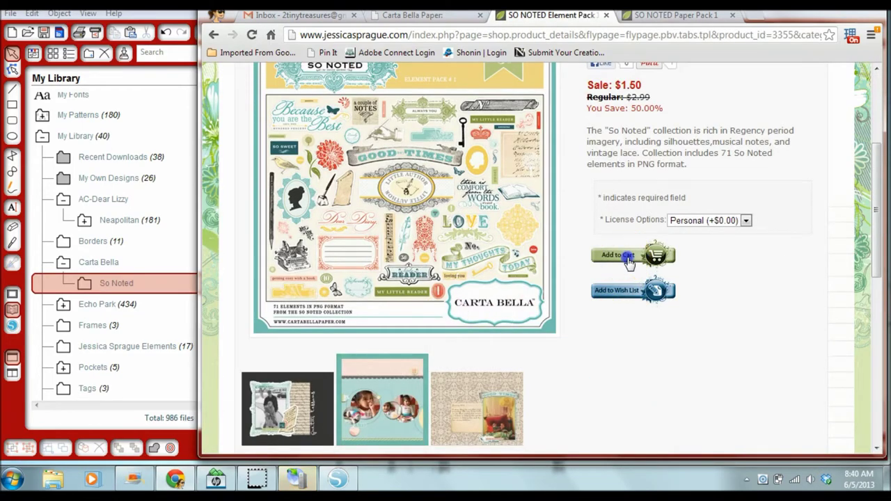
click(561, 275)
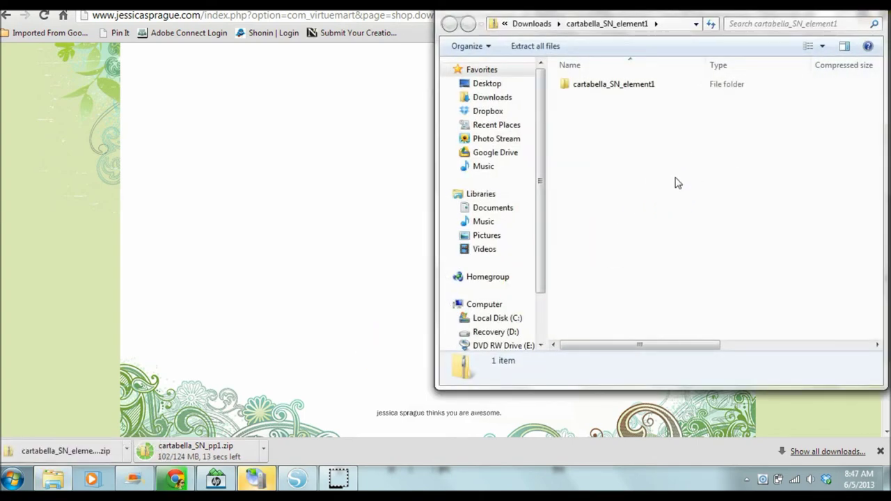
Step: Open the zip's cartabella_SN_element1 and ELEMENTS folders to view the 71 PNG element files
click(675, 175)
double_click(597, 84)
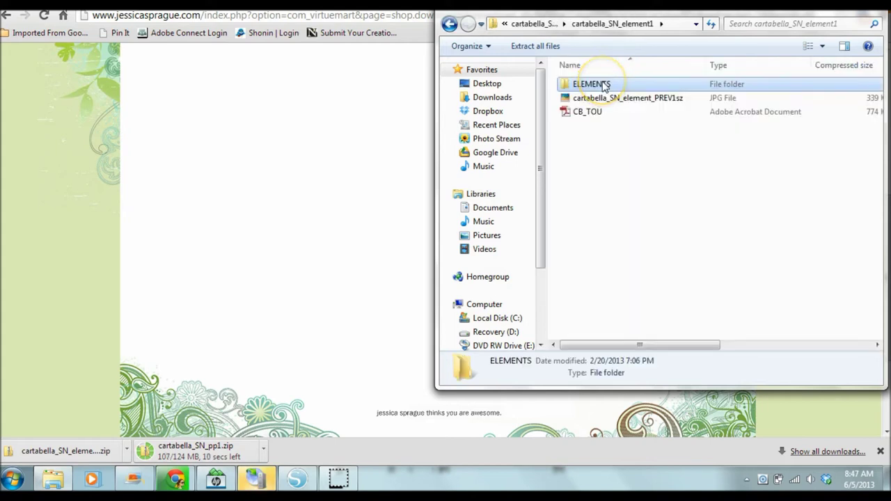
double_click(603, 84)
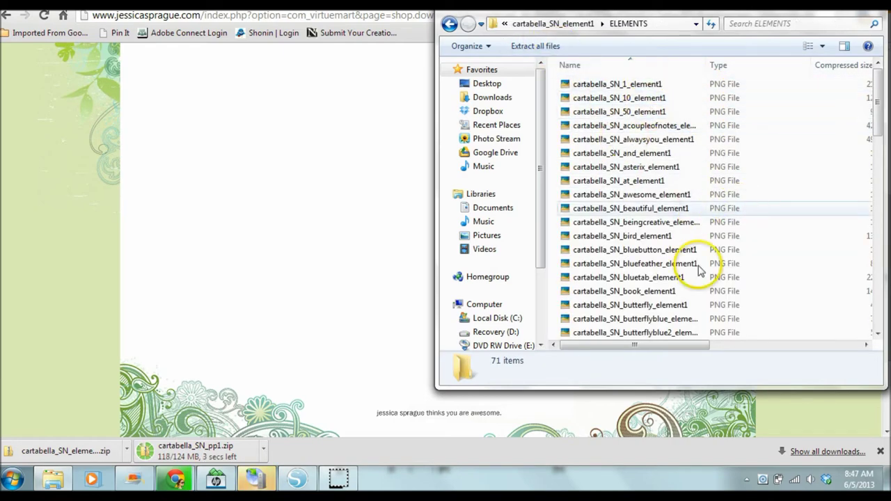
scroll(667, 198, down, 2)
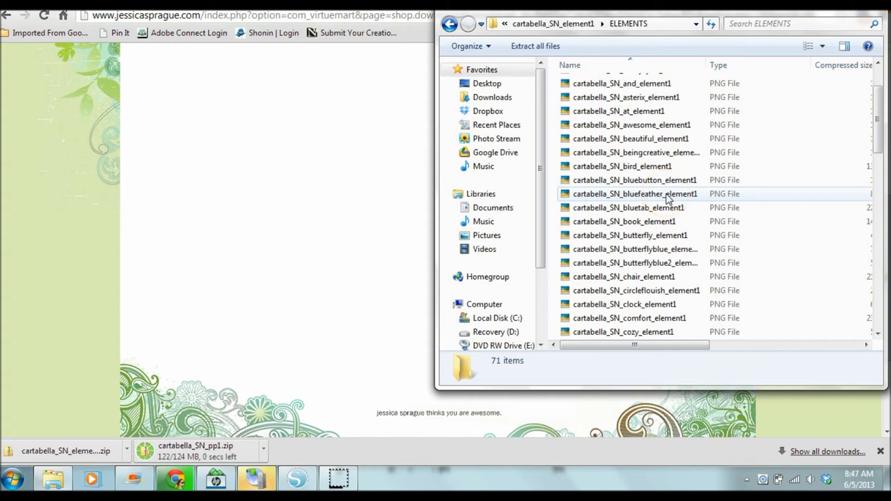
scroll(667, 198, up, 2)
click(537, 46)
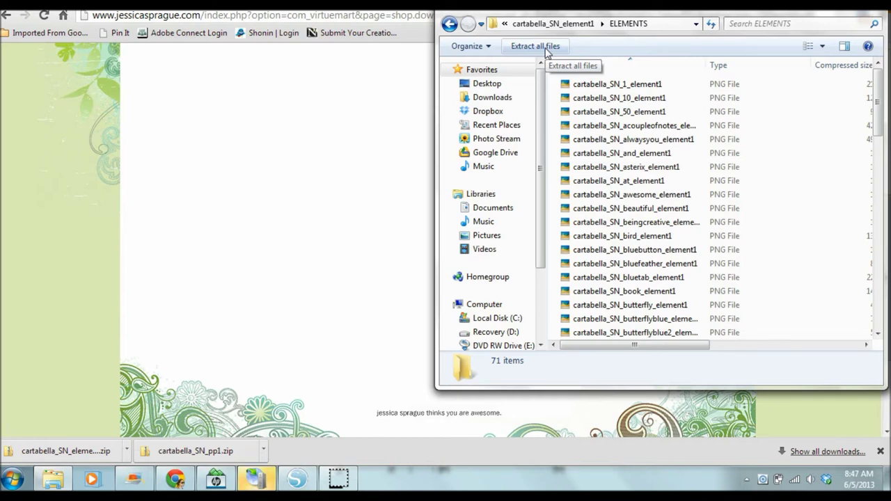
Step: In Extract all, browse through the home folder and Dropbox to select the Silhouette folder
click(547, 52)
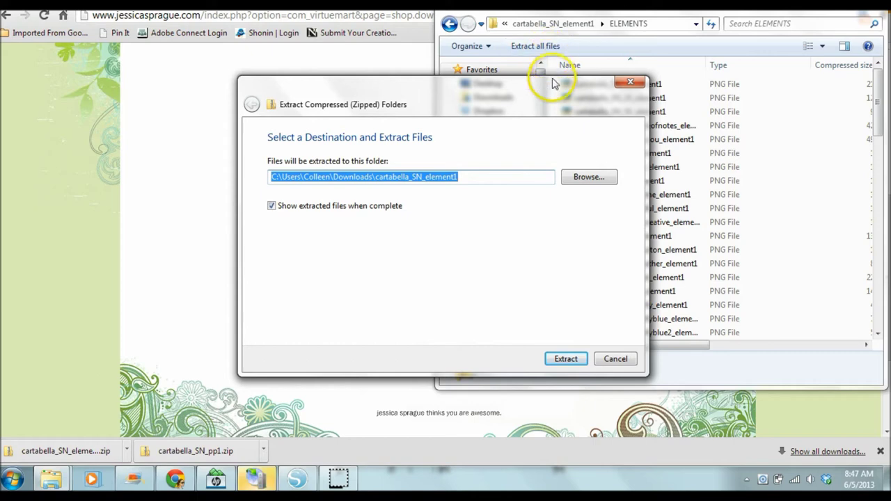
click(610, 179)
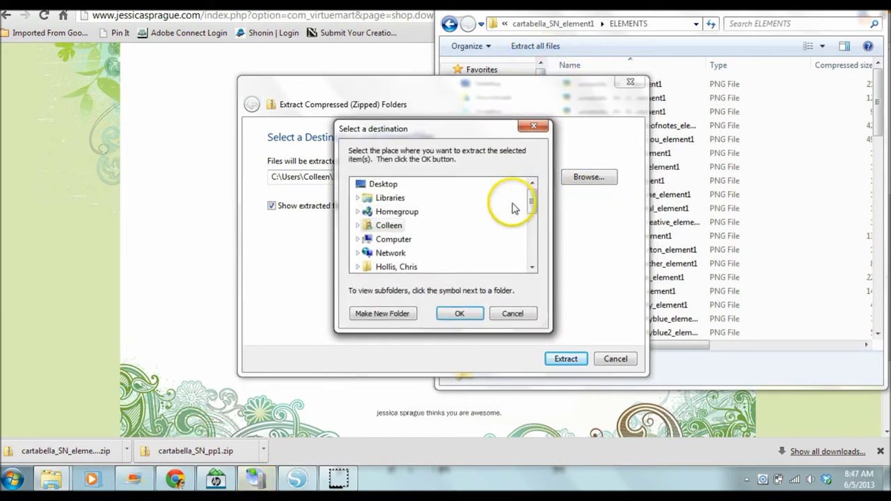
mouse_move(536, 204)
mouse_down()
mouse_move(540, 268)
mouse_move(537, 199)
mouse_up()
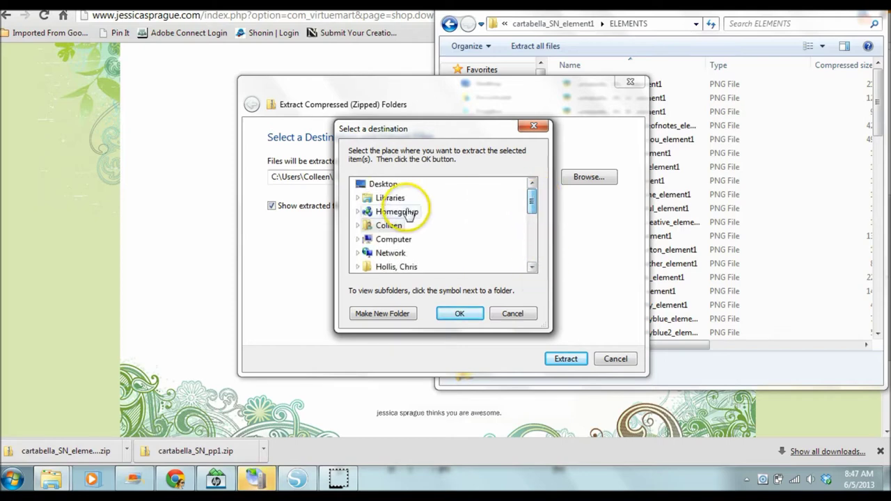
click(383, 227)
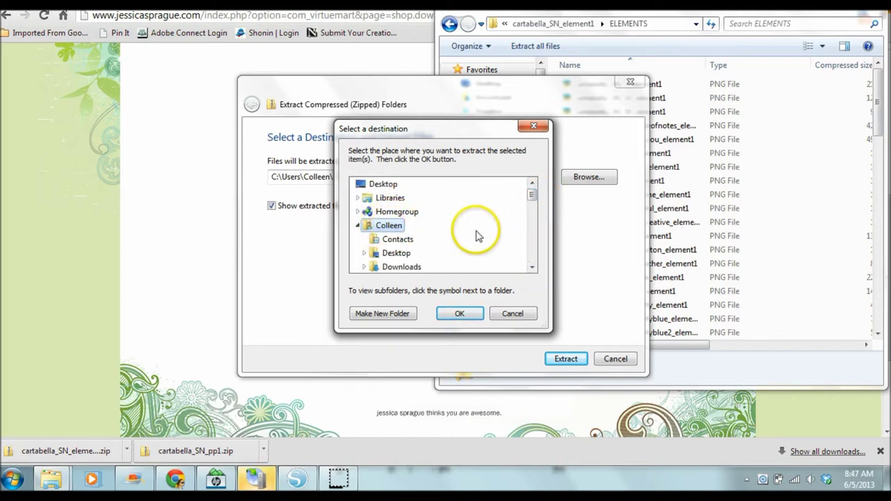
click(532, 267)
click(532, 269)
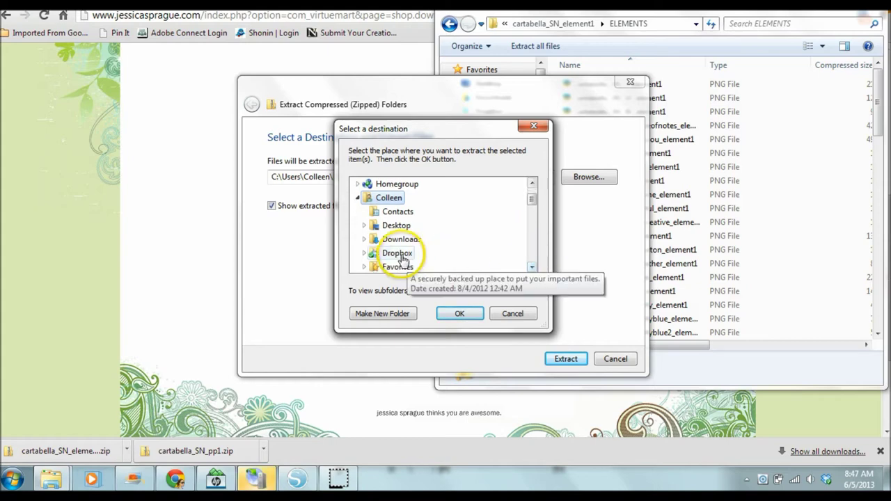
click(388, 253)
scroll(470, 242, down, 3)
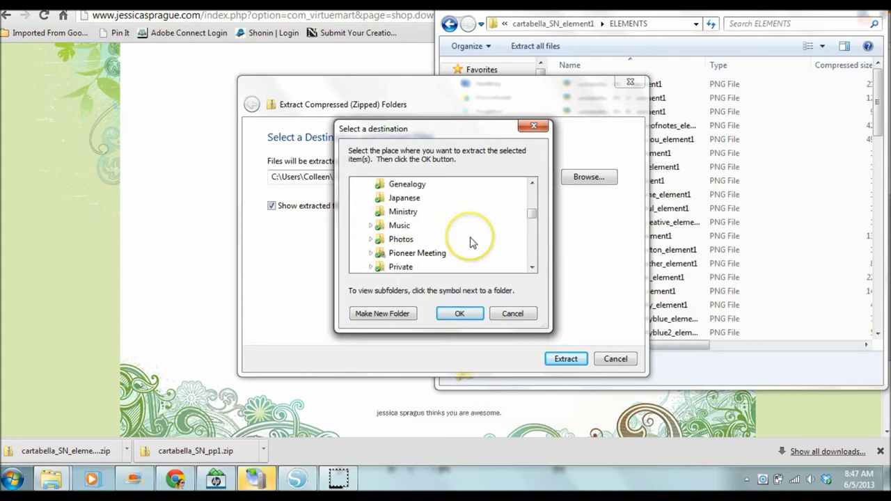
scroll(470, 242, down, 1)
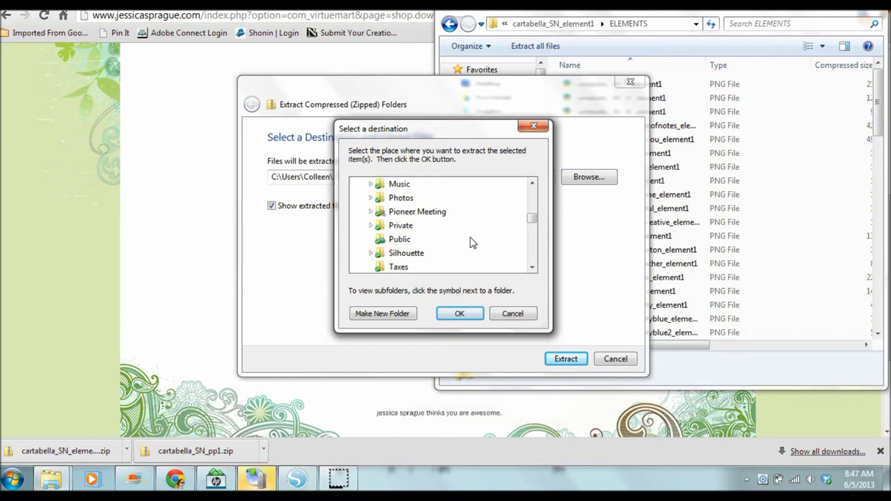
click(398, 252)
Step: Confirm Dropbox's Silhouette folder as destination and extract the element files there
scroll(487, 239, down, 2)
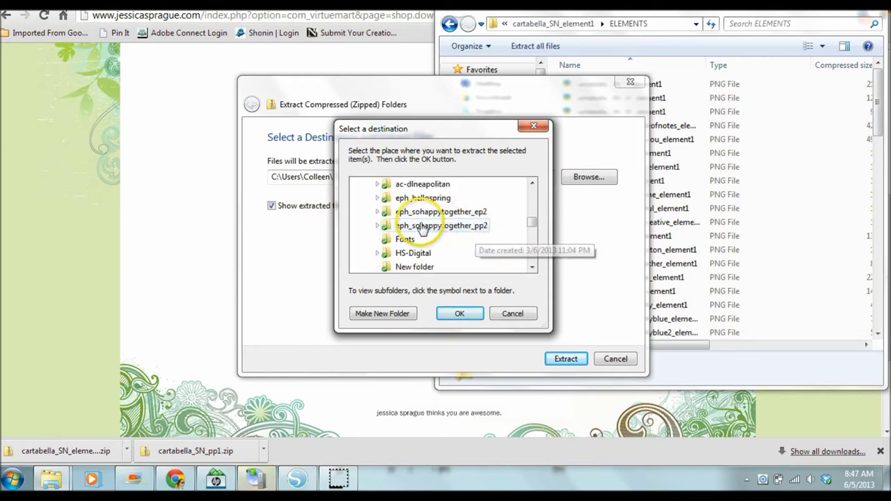
click(532, 183)
click(532, 183)
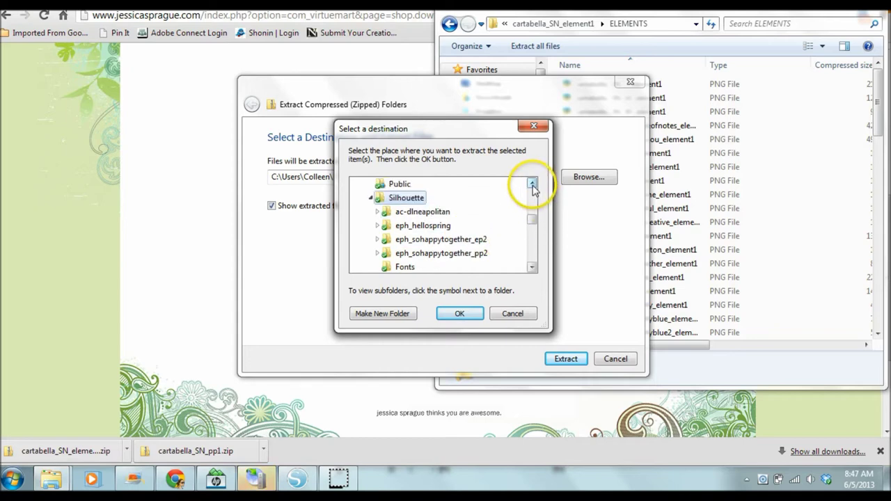
click(472, 317)
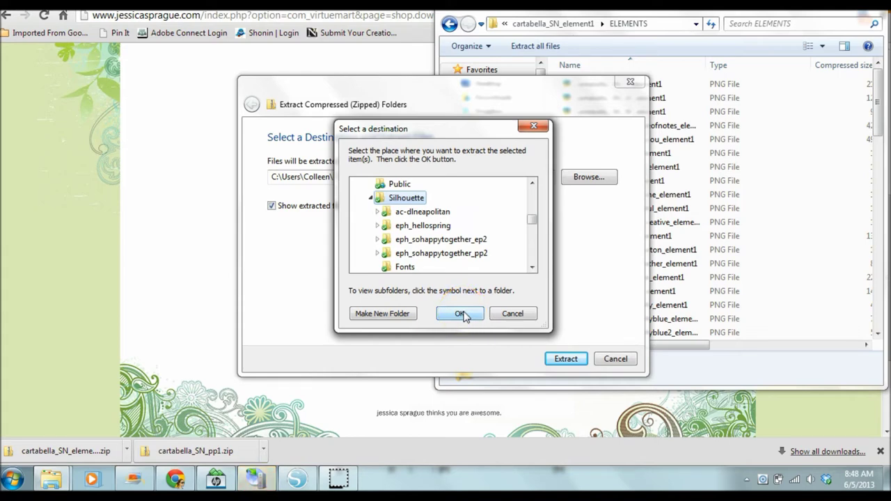
click(461, 315)
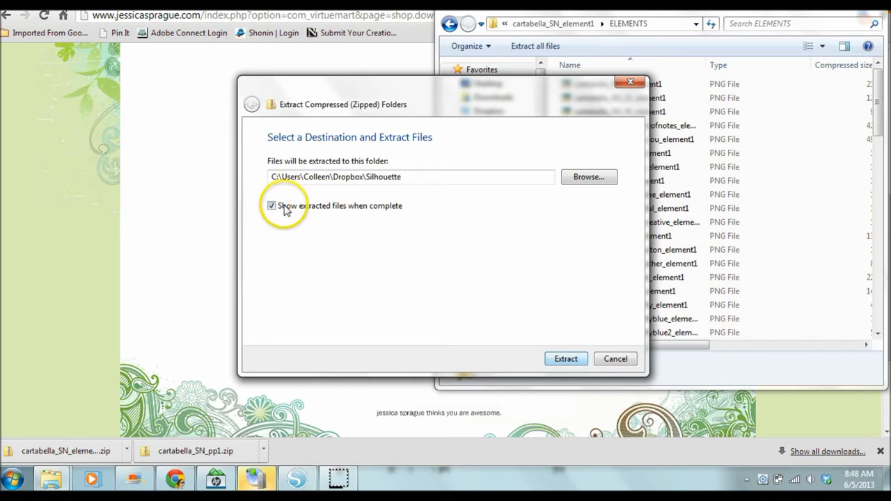
click(564, 361)
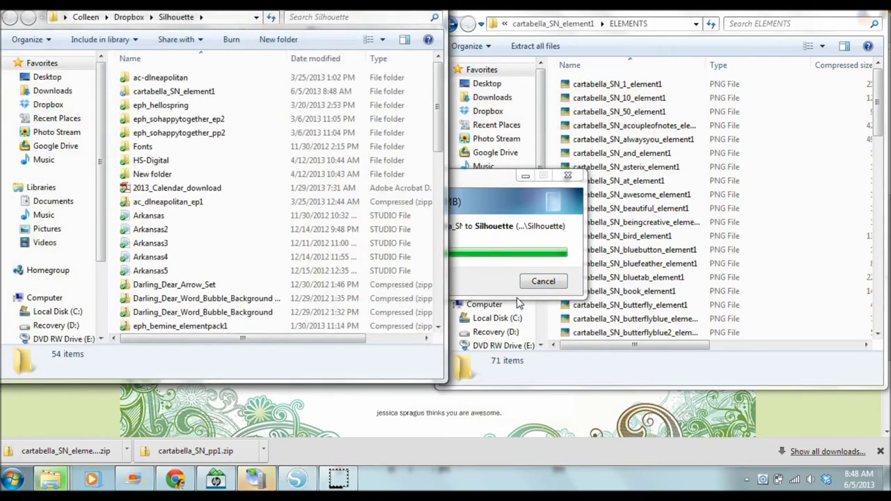
Step: Check the new cartabella_SN_element1 folder in Dropbox\Silhouette, then open the cartabella_SN_pp1 zip
scroll(261, 256, down, 12)
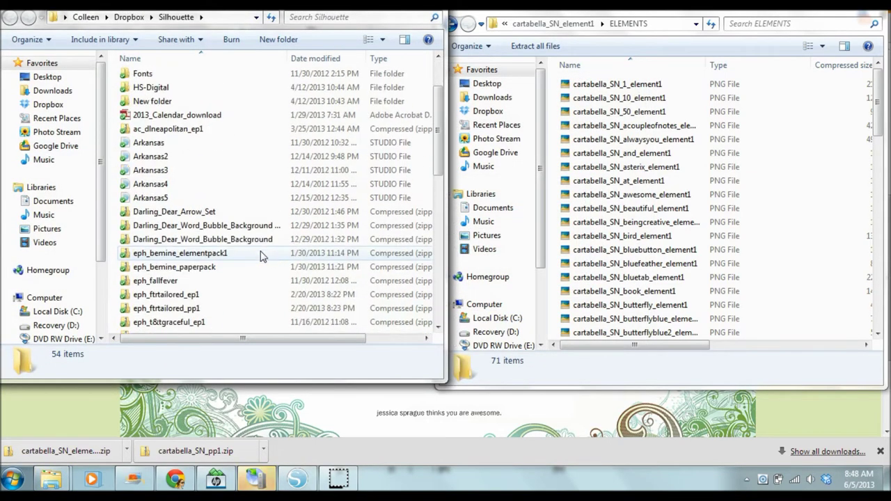
scroll(261, 256, up, 12)
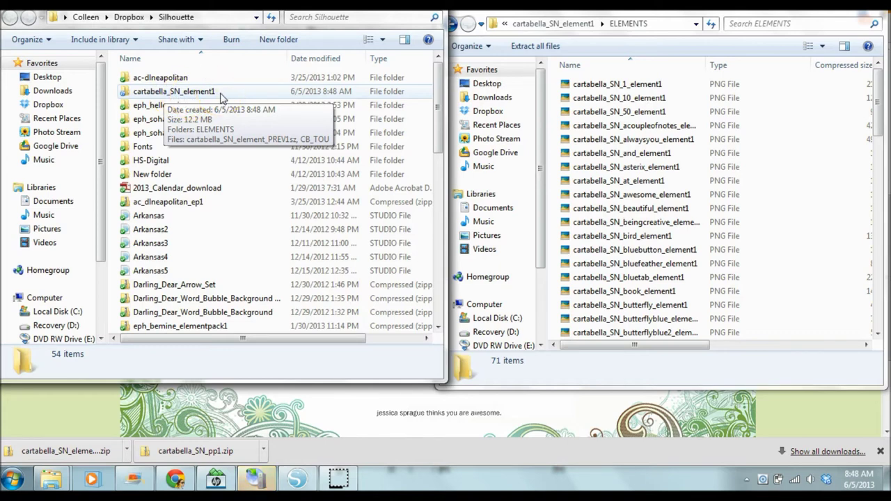
click(209, 452)
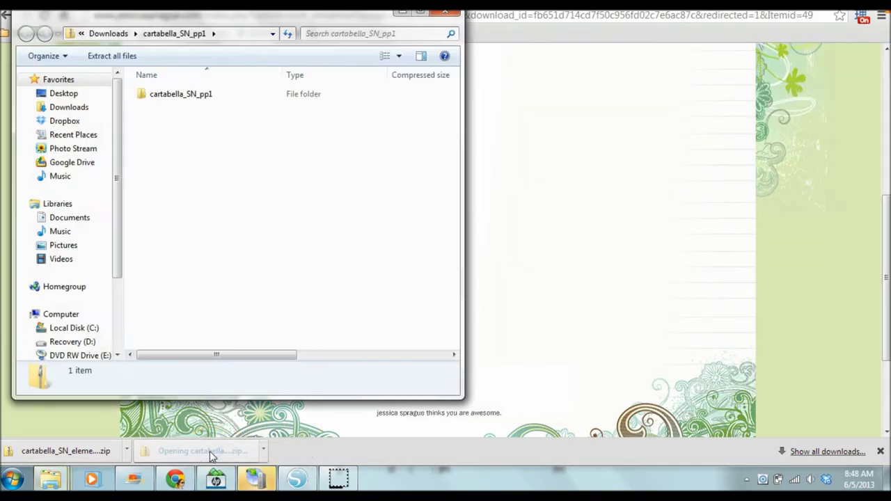
Step: Open the Paper Pack 1 folder inside cartabella_SN_pp1.zip and start Extract all
double_click(205, 98)
double_click(204, 97)
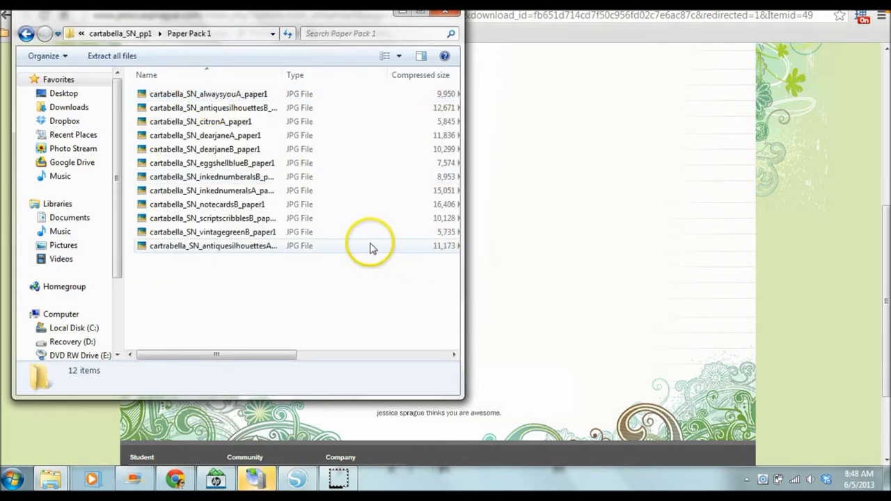
click(135, 60)
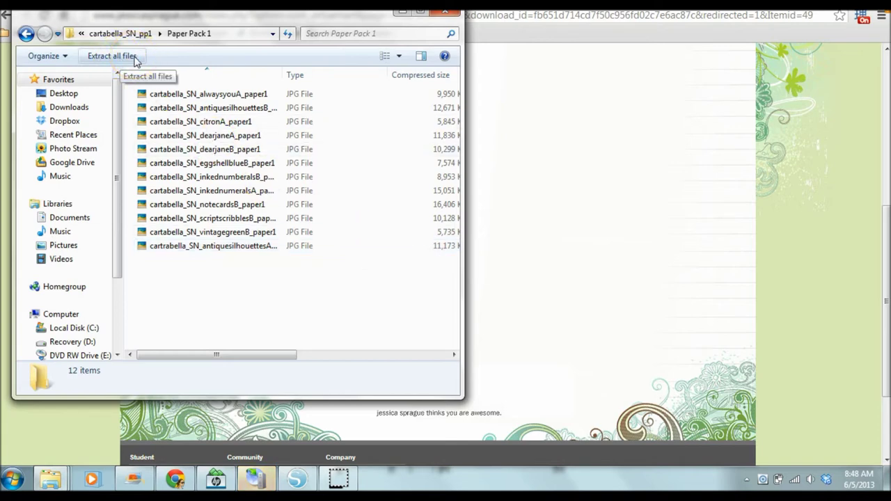
click(135, 60)
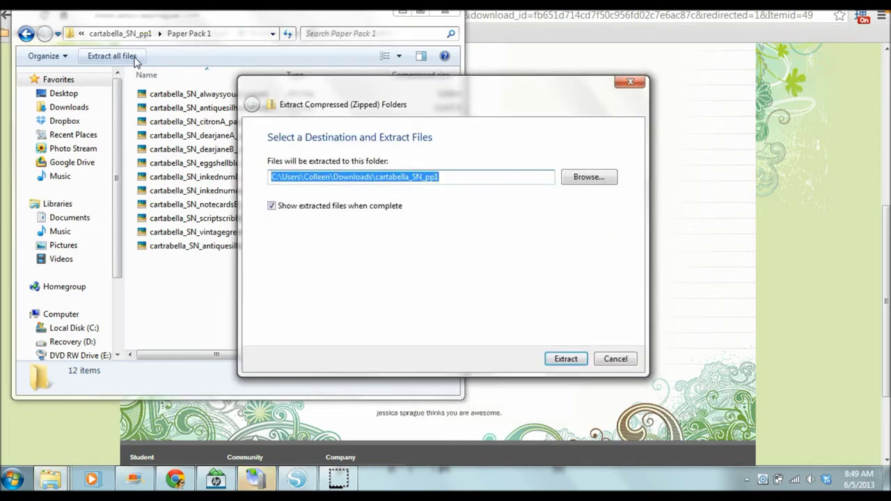
Step: Extract the Paper Pack 1 papers into the Dropbox\Silhouette folder
click(599, 182)
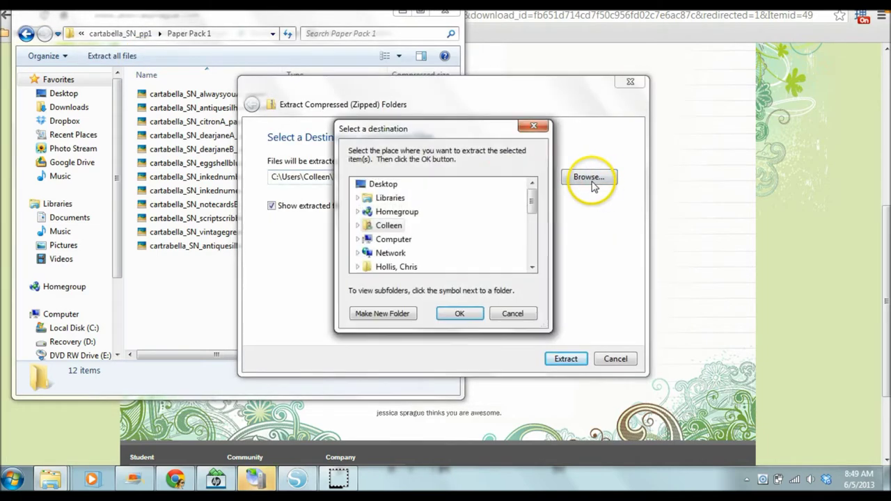
double_click(392, 228)
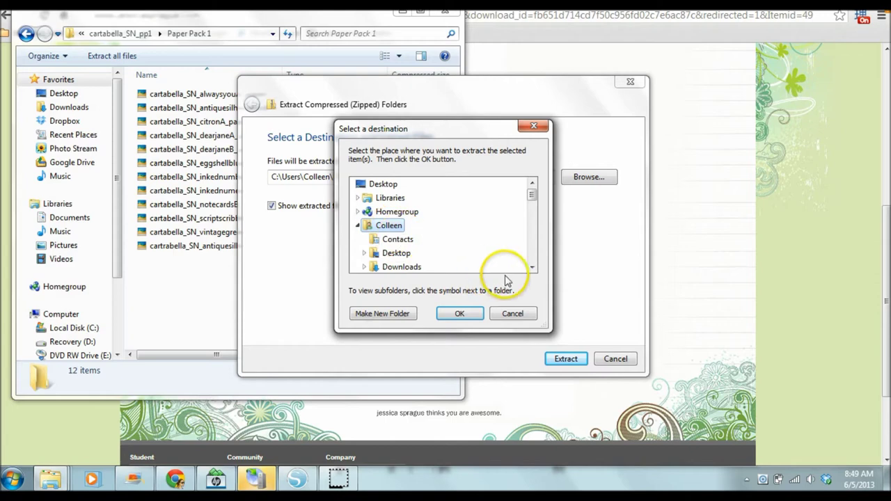
click(532, 268)
click(532, 268)
click(531, 268)
double_click(395, 239)
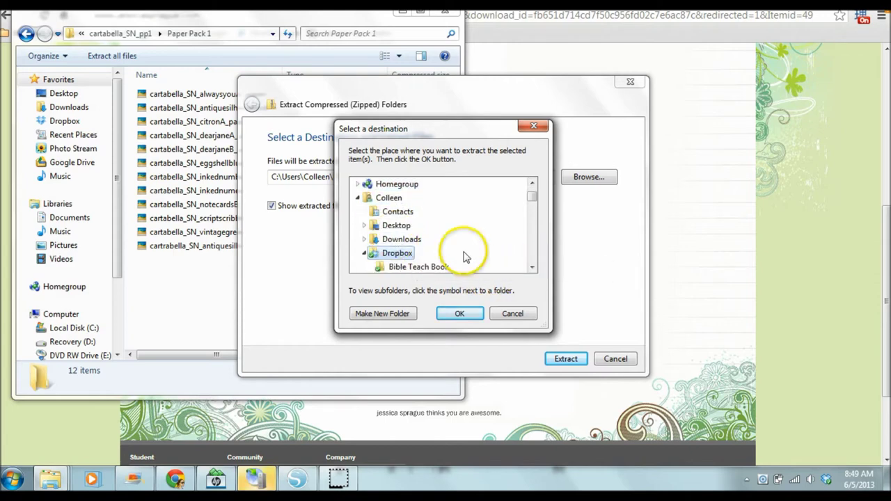
click(532, 268)
click(532, 268)
click(532, 268)
click(532, 268)
click(532, 268)
double_click(531, 269)
double_click(532, 268)
double_click(532, 268)
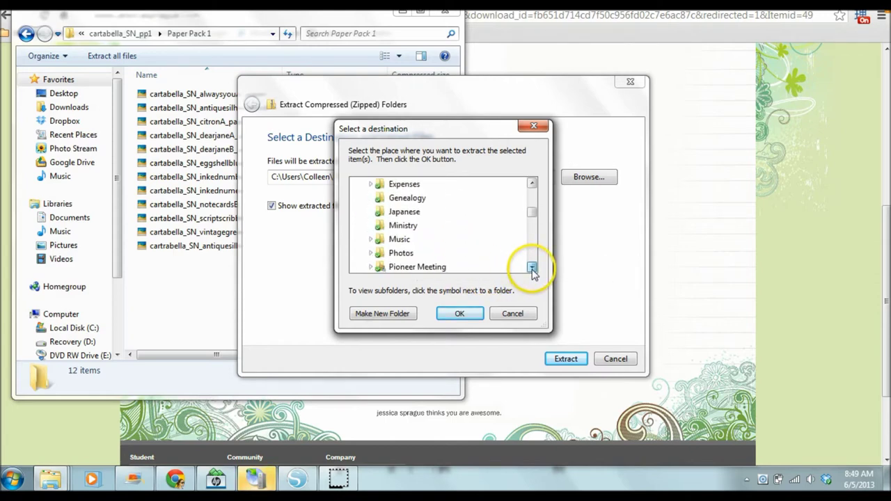
click(532, 268)
double_click(532, 268)
click(532, 268)
double_click(416, 254)
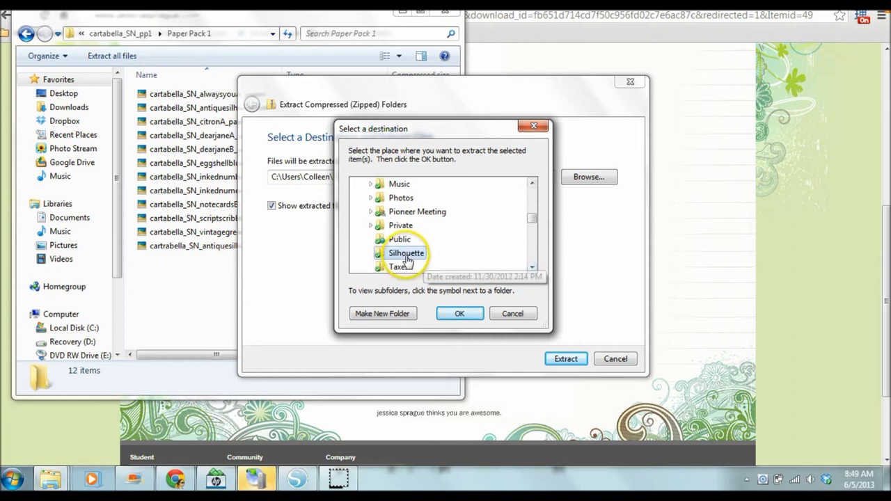
click(459, 314)
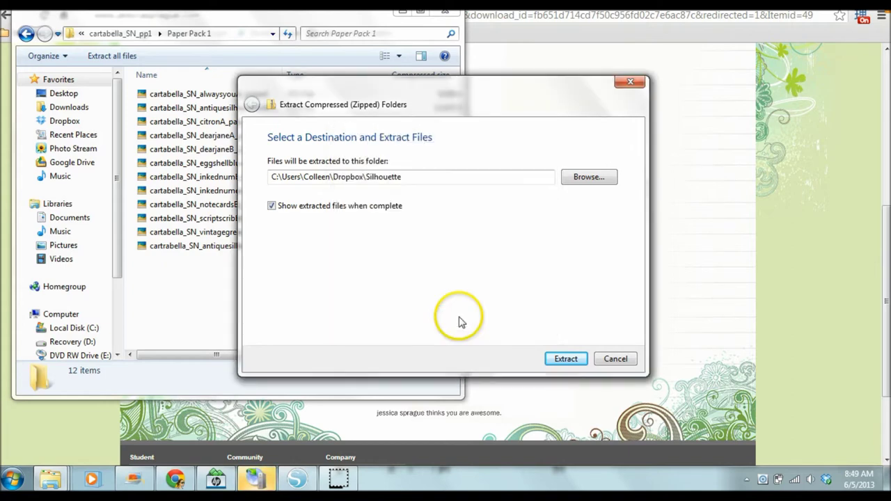
click(566, 361)
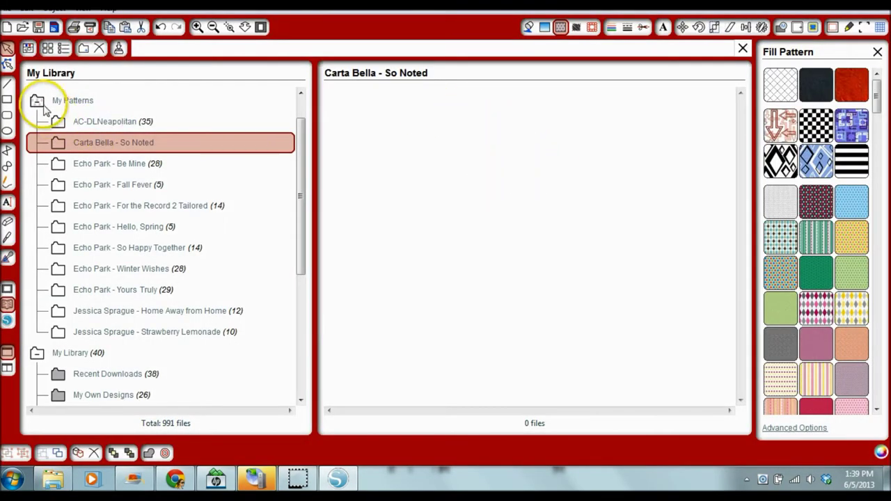
Step: Collapse My Patterns and show the 40 designs in My Library
click(40, 103)
click(40, 103)
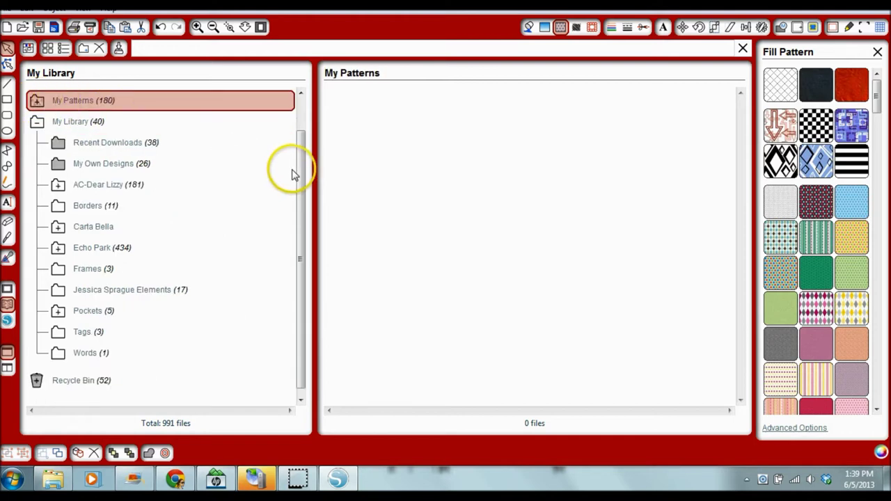
drag(298, 164, 305, 124)
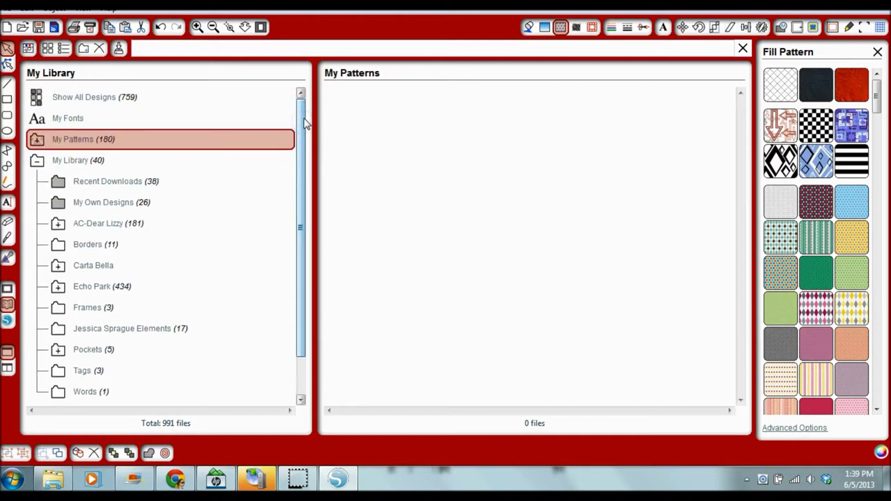
click(76, 160)
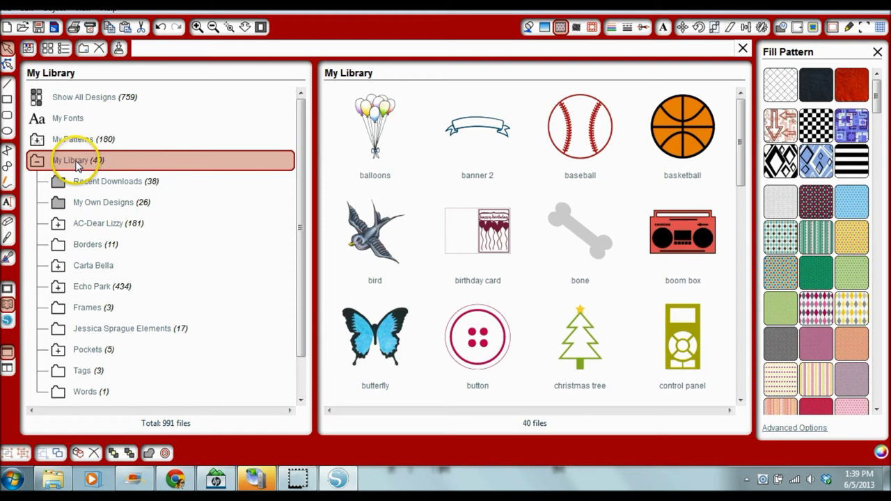
click(119, 203)
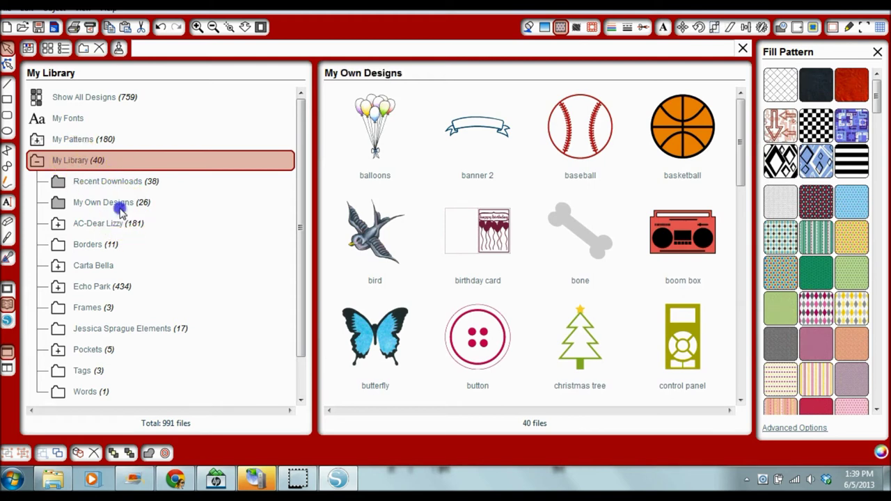
click(77, 161)
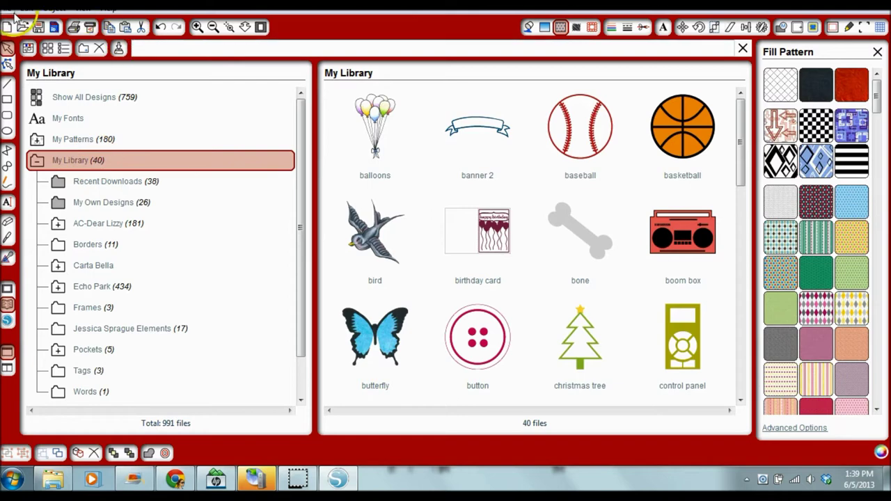
click(11, 10)
Step: Import cartabella_SN_alwaysyouA_paper1 from Paper Pack 1 into the library, using the All Files (*.*) filter
click(28, 257)
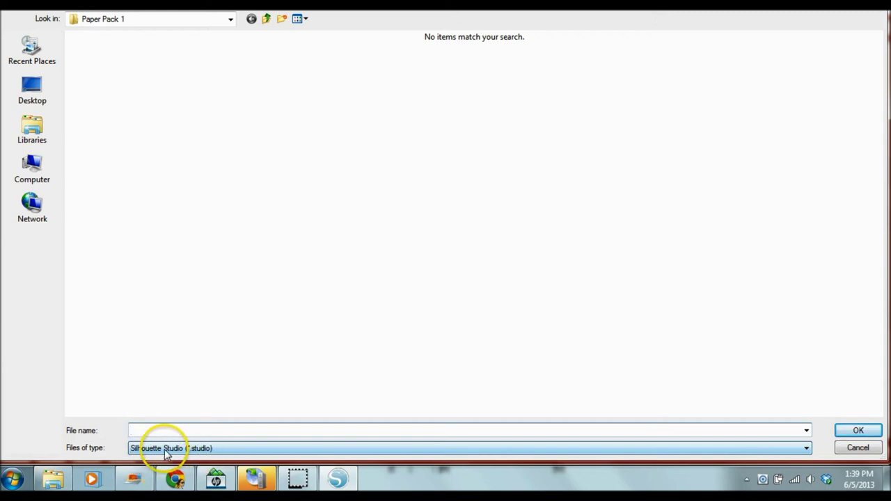
click(223, 451)
click(220, 450)
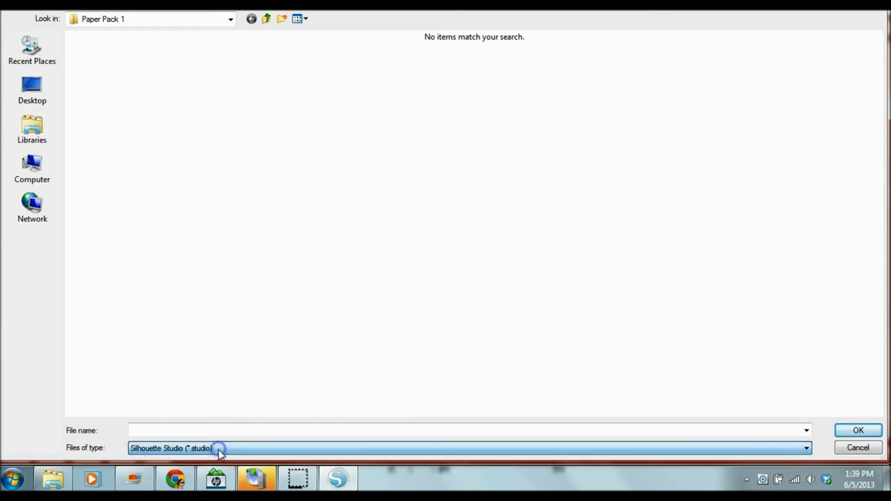
click(220, 451)
click(148, 438)
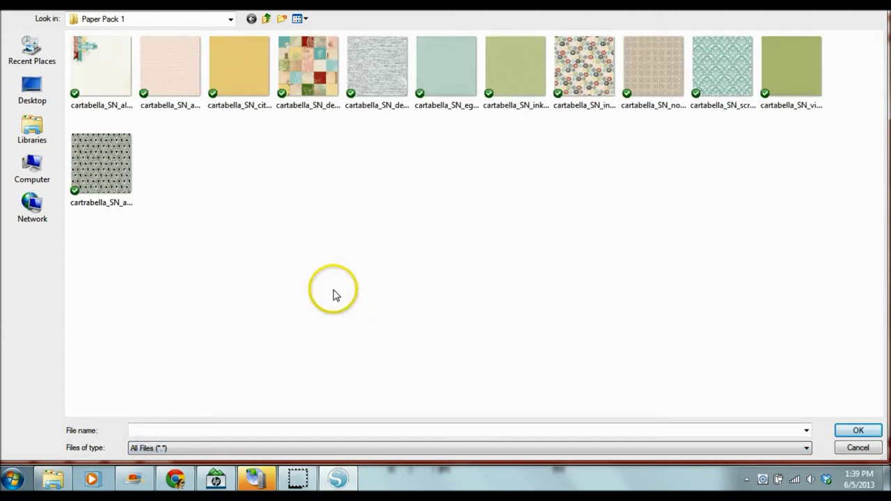
click(117, 81)
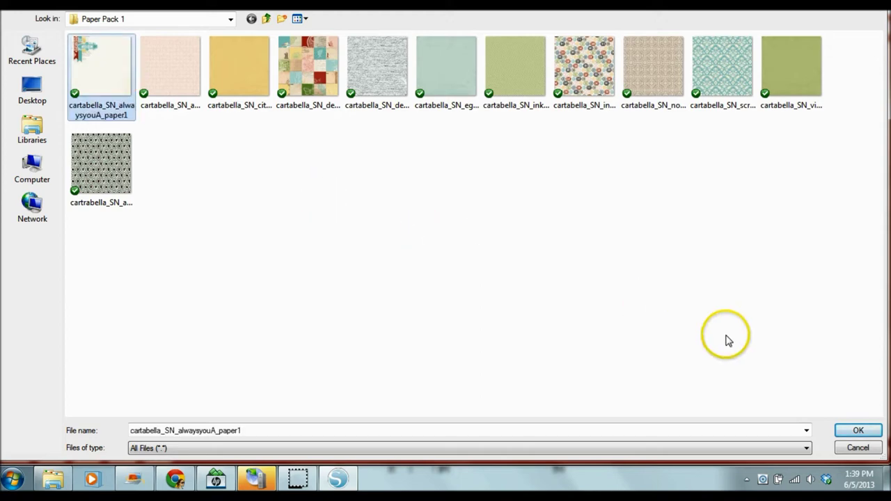
click(858, 433)
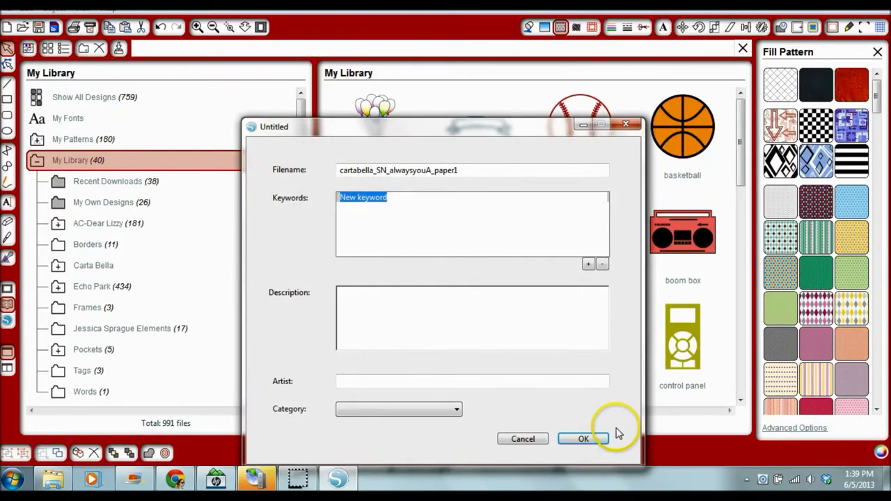
click(585, 439)
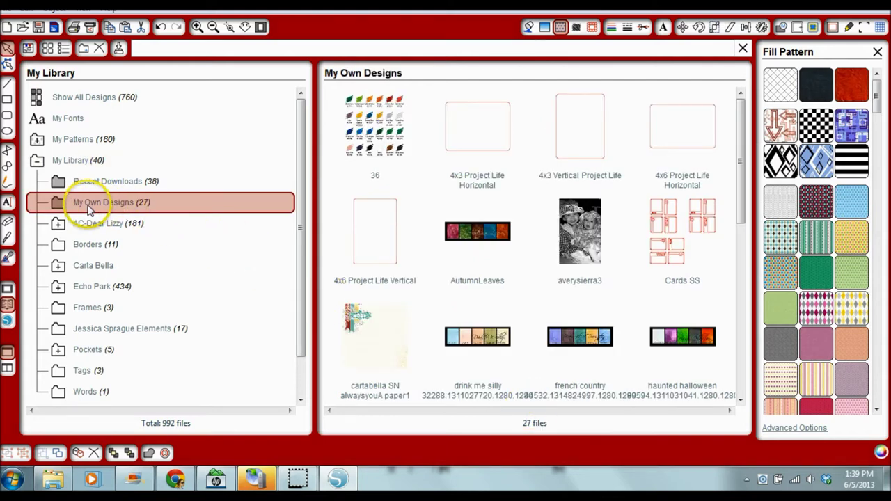
Step: Select the imported Always You paper in My Own Designs and close the library to view the card
click(389, 337)
scroll(392, 329, down, 1)
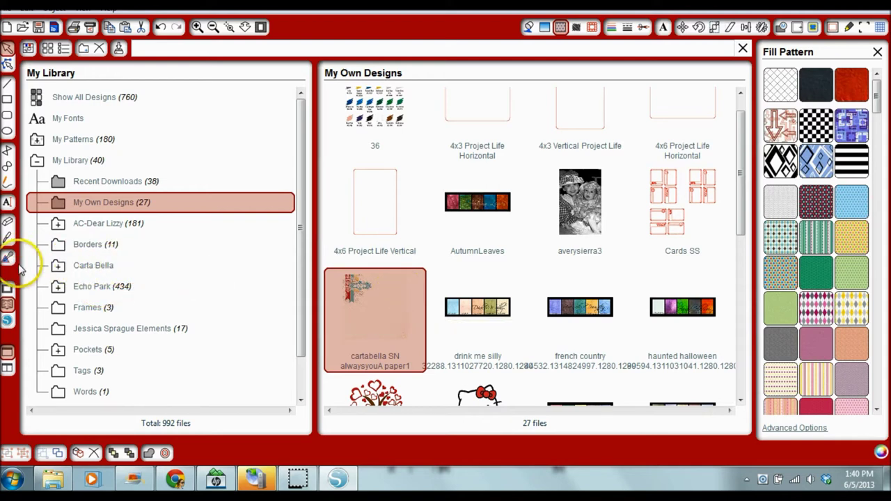
click(7, 289)
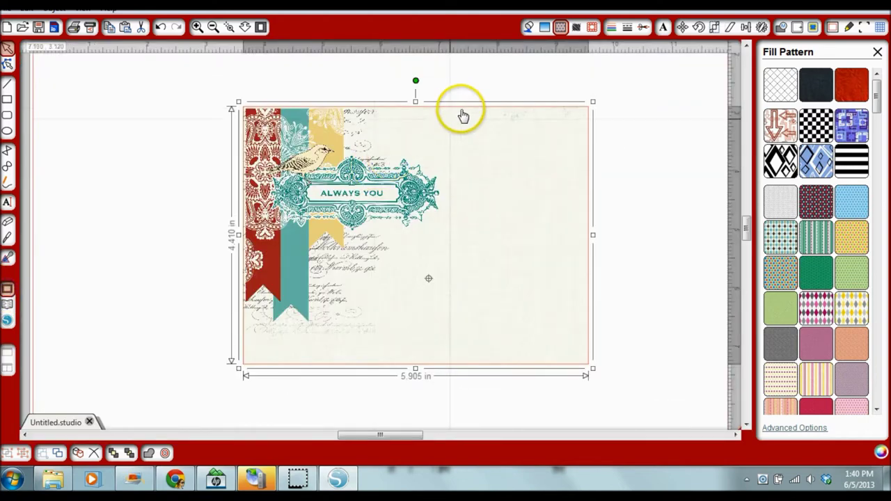
Step: Reselect the card and pan the Always You paper slightly right inside it
double_click(462, 114)
click(541, 110)
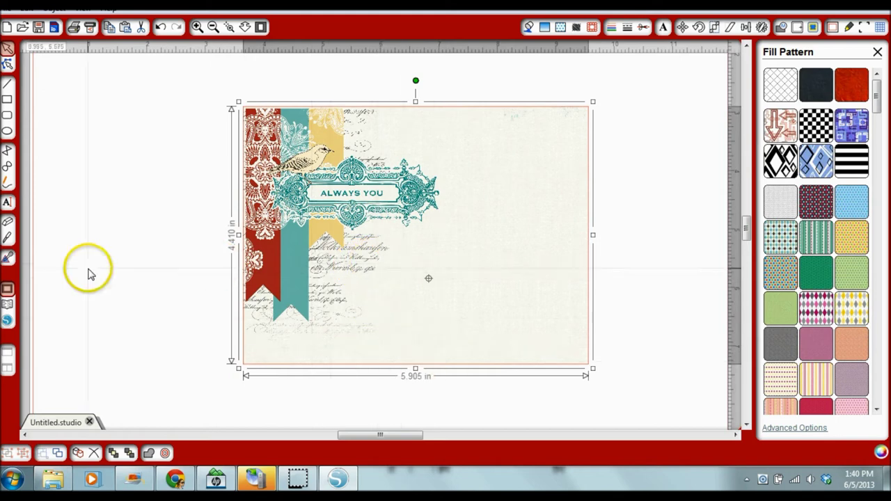
click(8, 306)
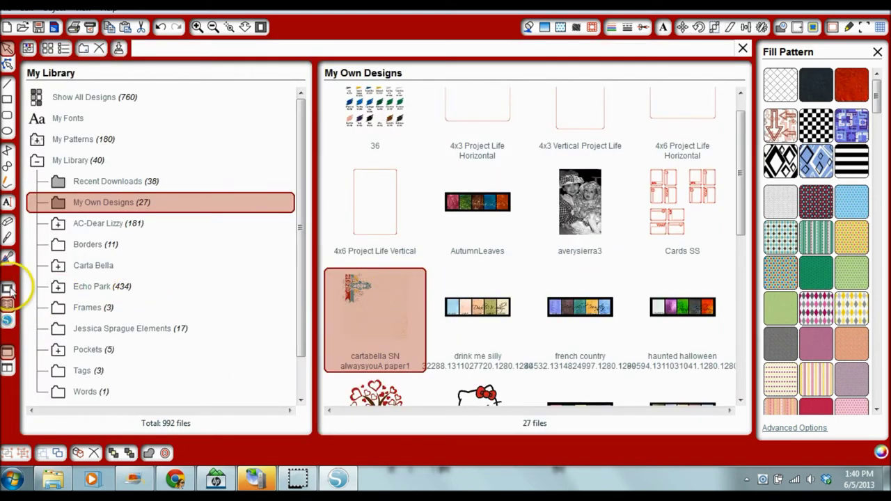
click(8, 289)
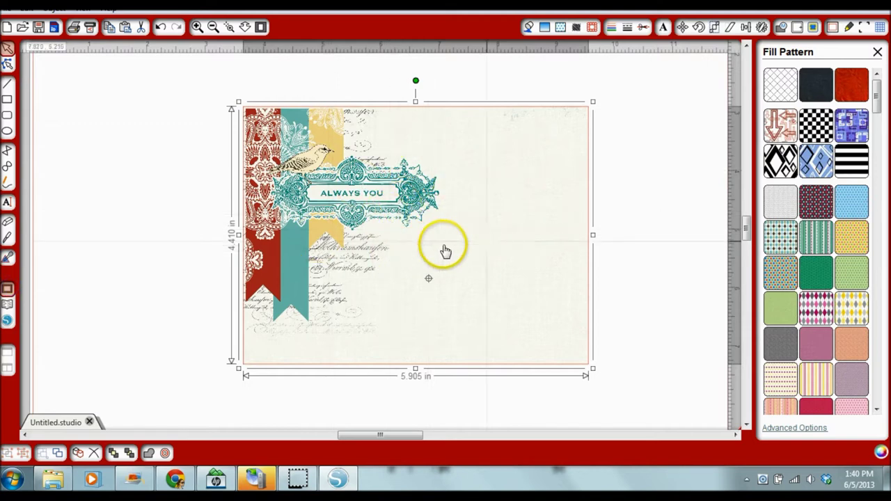
click(797, 428)
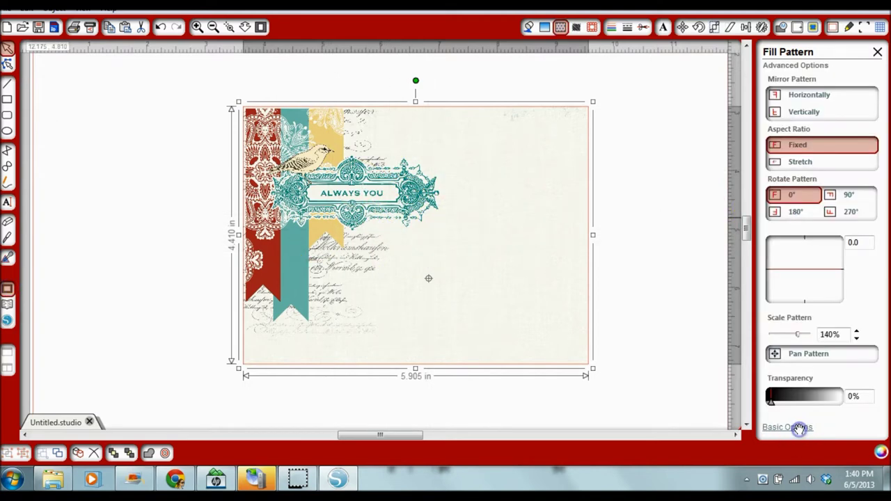
click(811, 353)
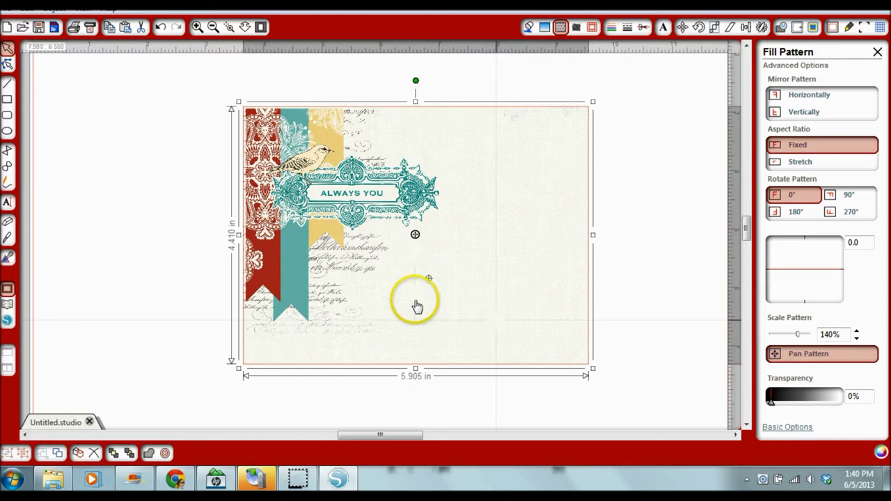
mouse_move(415, 235)
mouse_down()
mouse_move(418, 265)
mouse_move(492, 258)
mouse_move(477, 232)
mouse_move(328, 202)
mouse_move(253, 215)
mouse_move(400, 247)
mouse_move(363, 250)
mouse_move(374, 232)
mouse_move(352, 232)
mouse_move(442, 235)
mouse_move(422, 239)
mouse_move(430, 235)
mouse_up()
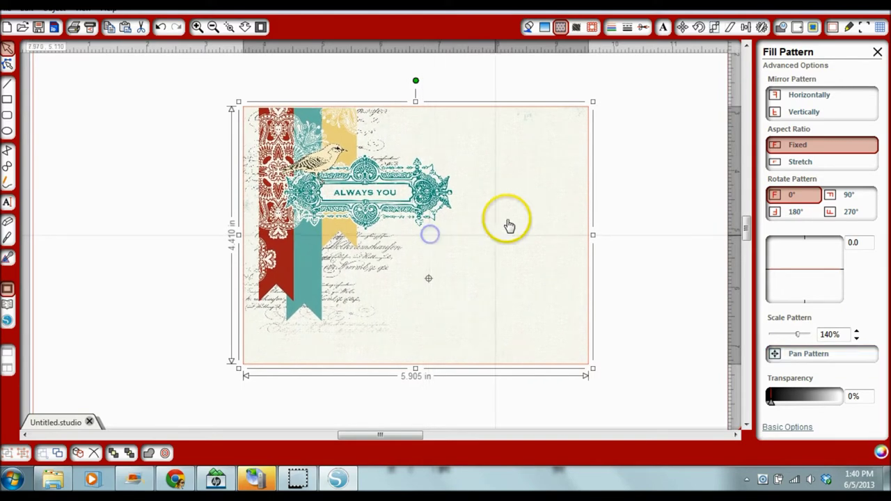
Step: Scale the card's fill pattern to 110% and show the library again
click(858, 333)
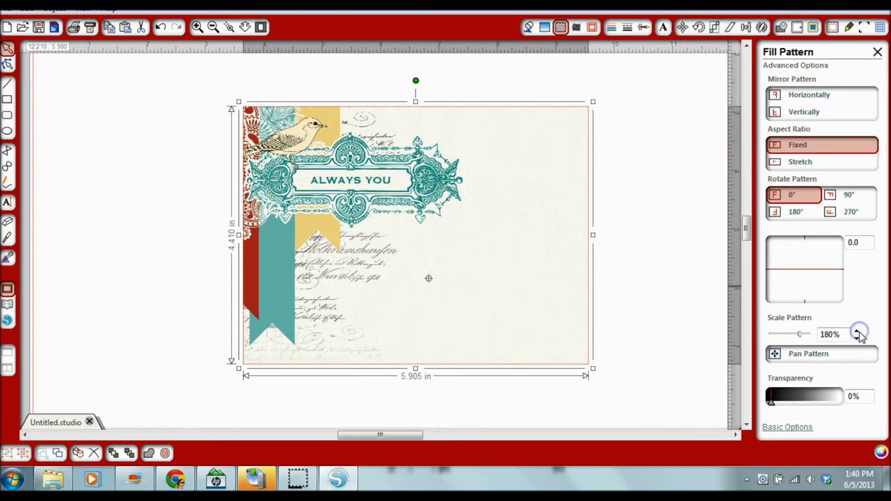
click(859, 333)
click(859, 334)
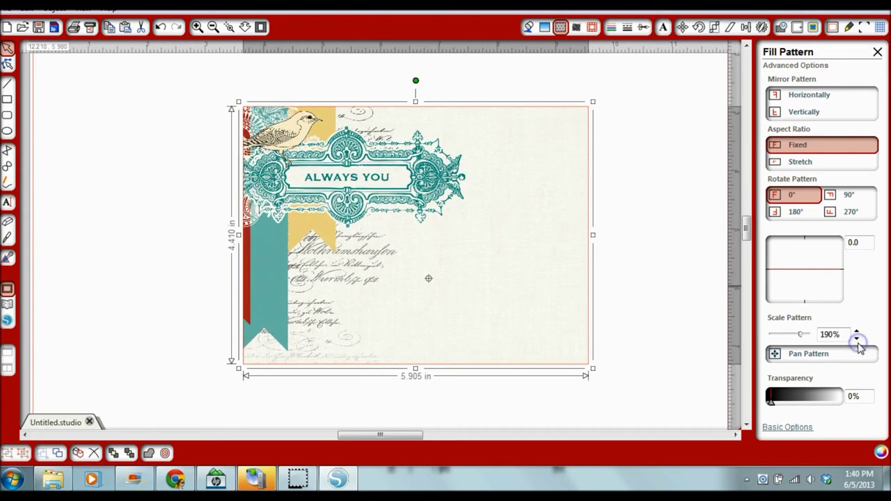
click(857, 340)
click(858, 338)
click(857, 339)
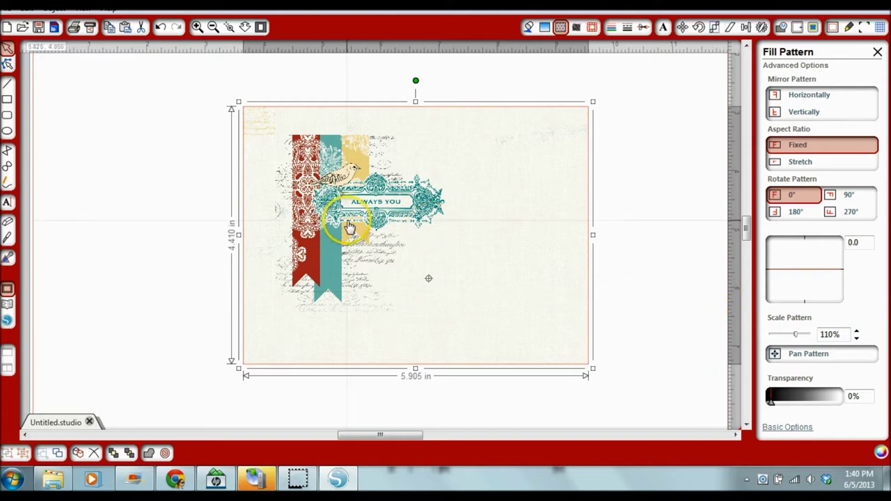
click(86, 251)
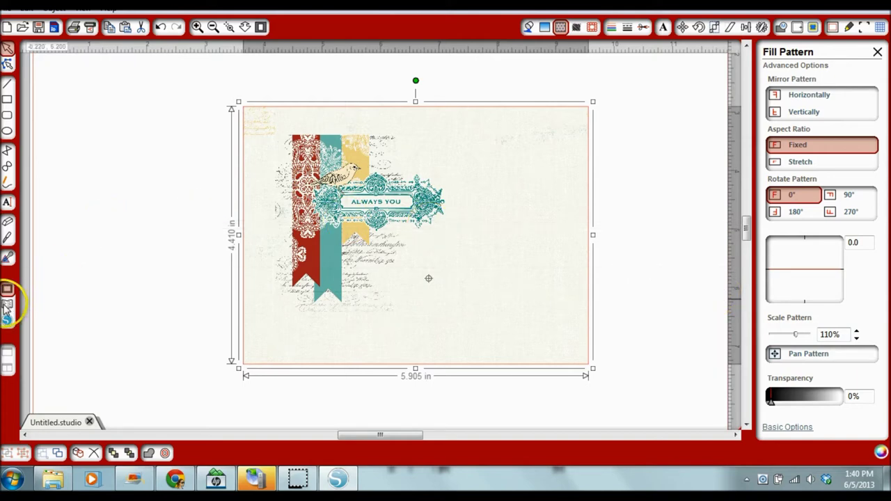
click(7, 306)
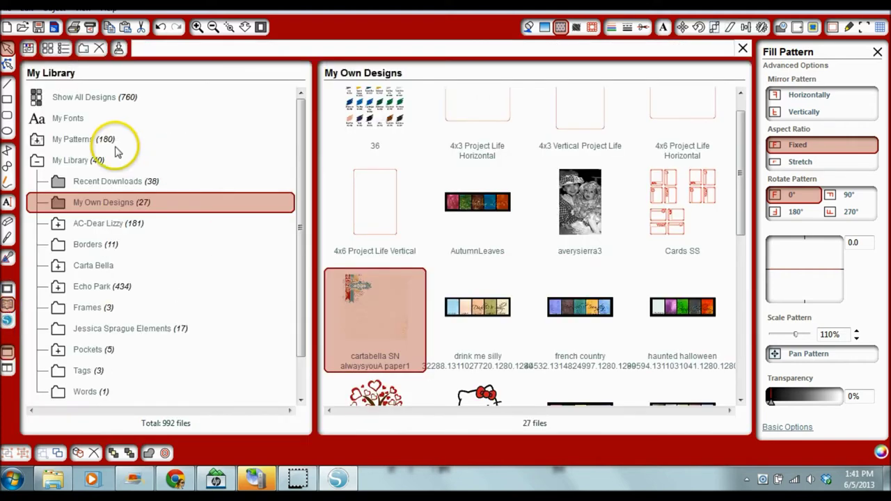
click(37, 140)
click(115, 183)
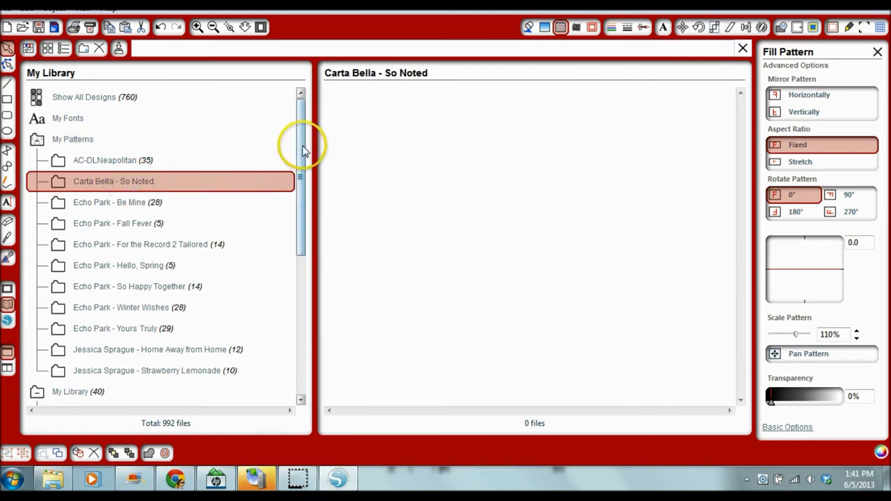
drag(301, 144, 302, 225)
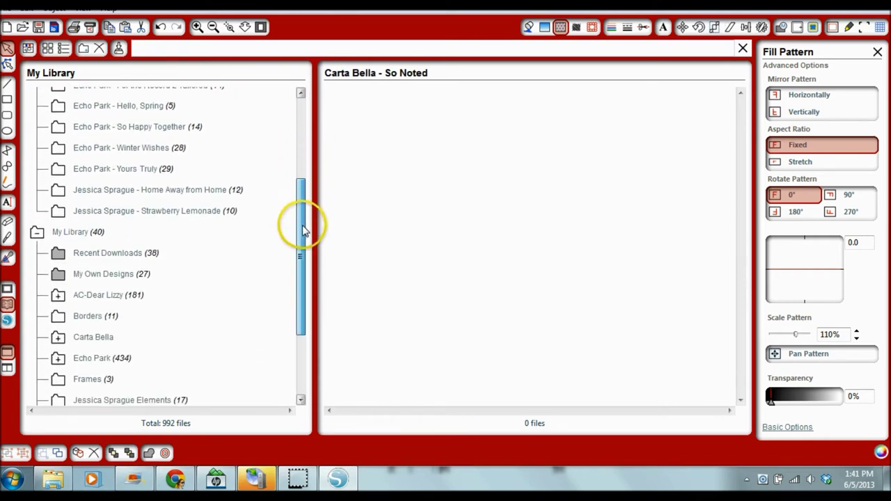
click(104, 274)
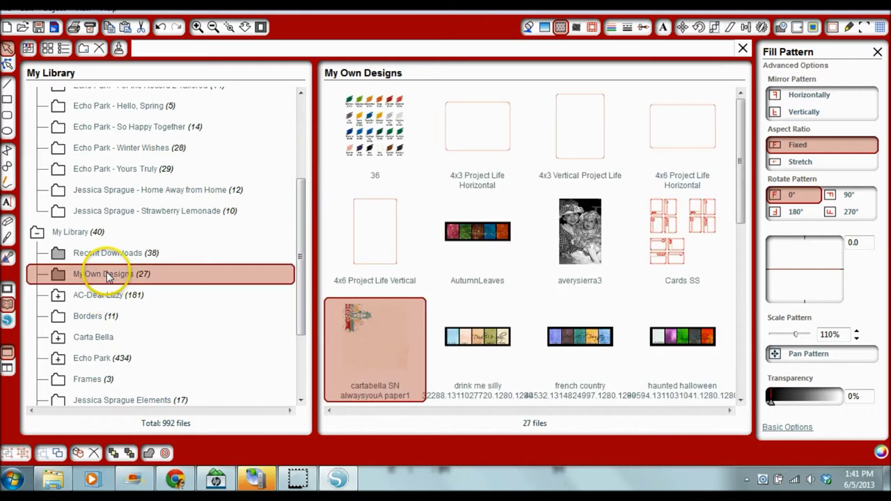
drag(303, 216, 306, 152)
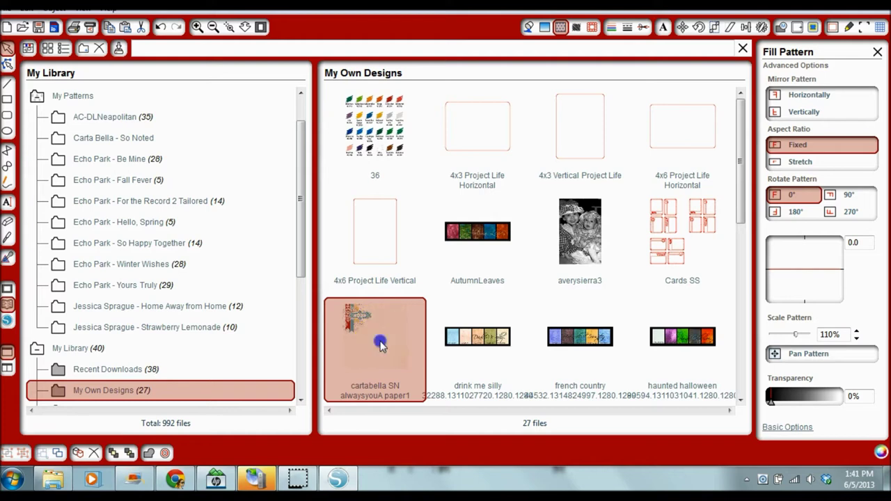
drag(380, 343, 130, 143)
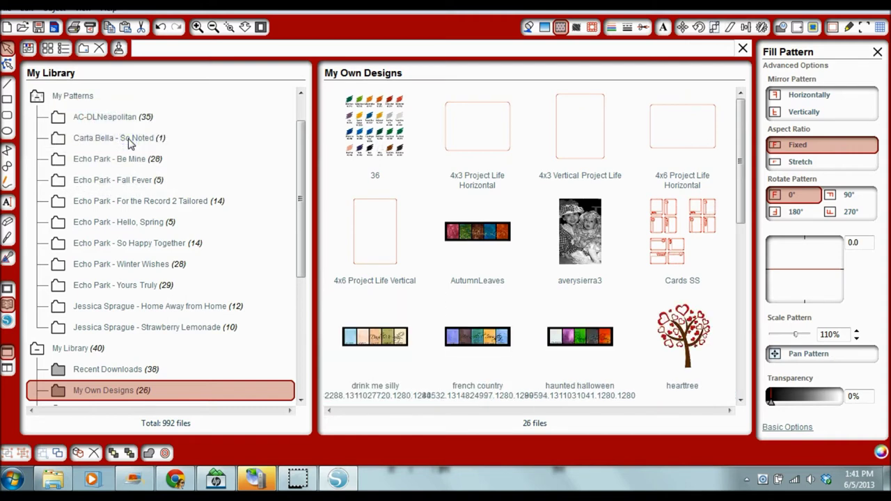
click(129, 140)
click(377, 130)
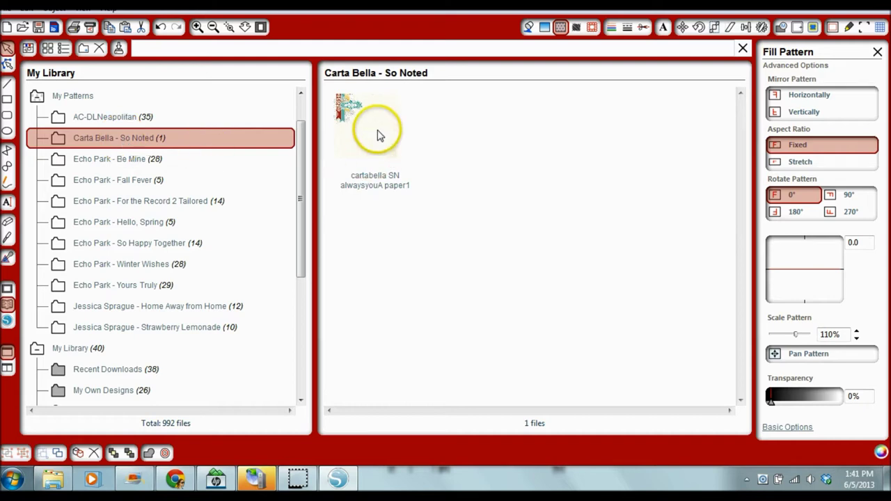
click(542, 252)
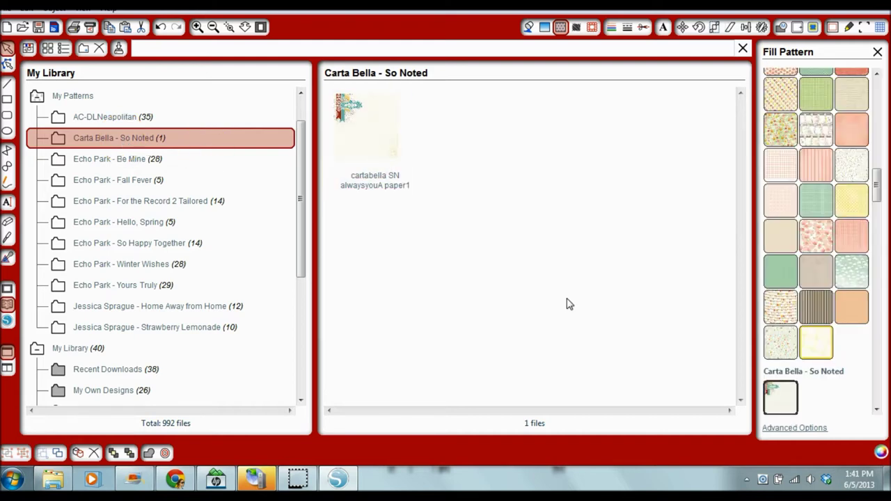
click(302, 195)
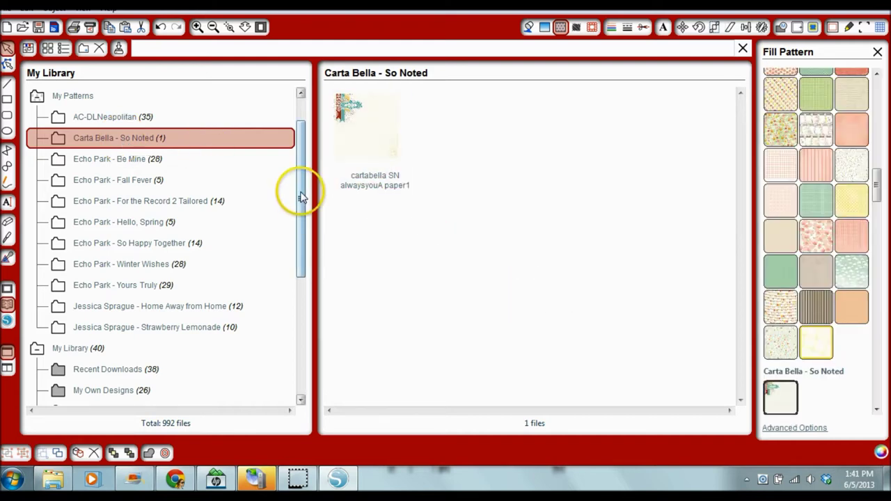
drag(302, 195, 303, 198)
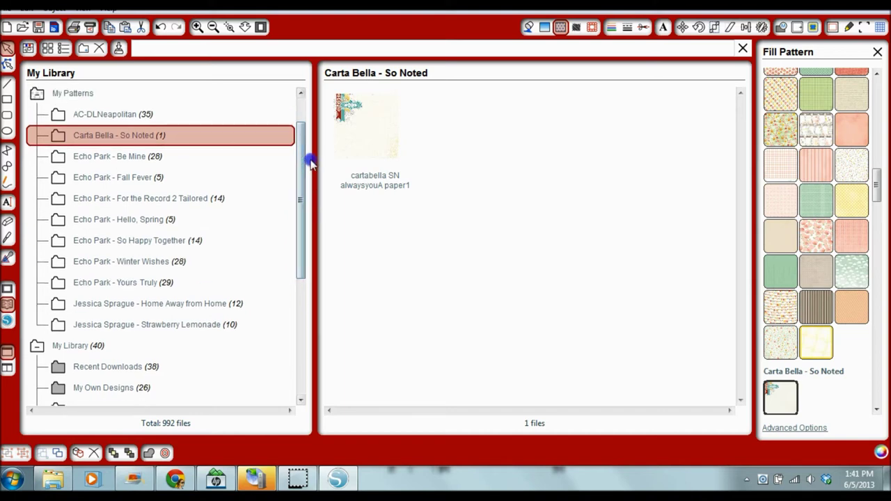
Step: Import cartabella_SN_antiquesilhouettesB_paper1 into My Own Designs, using the All Files filter
click(6, 9)
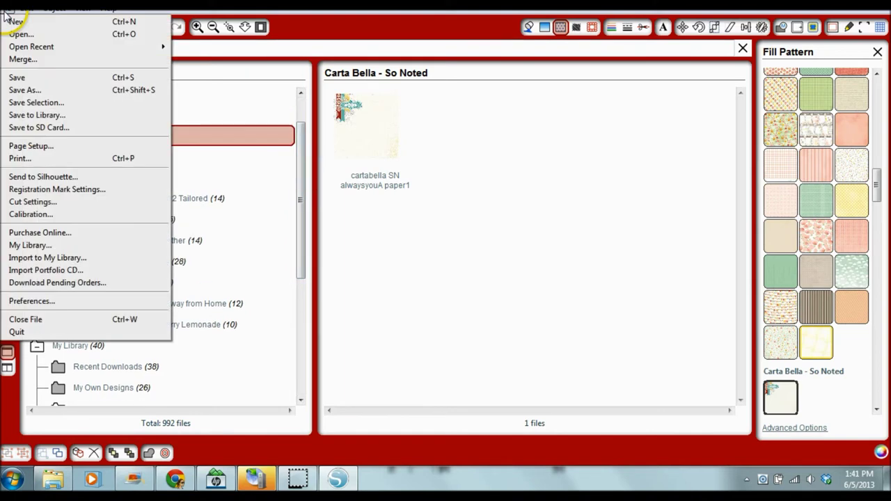
click(40, 259)
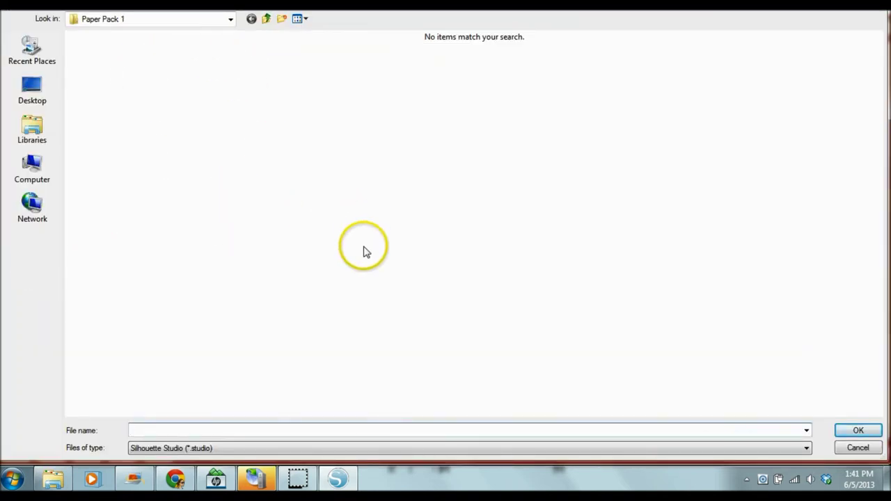
click(197, 450)
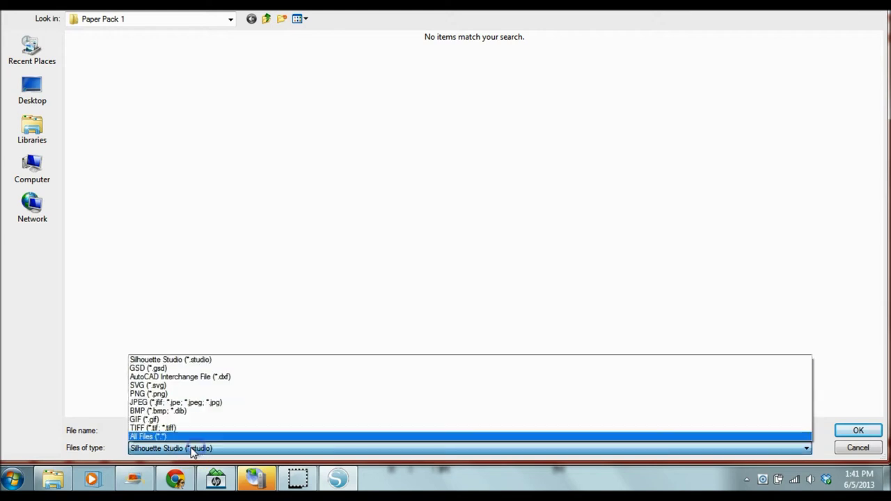
click(135, 437)
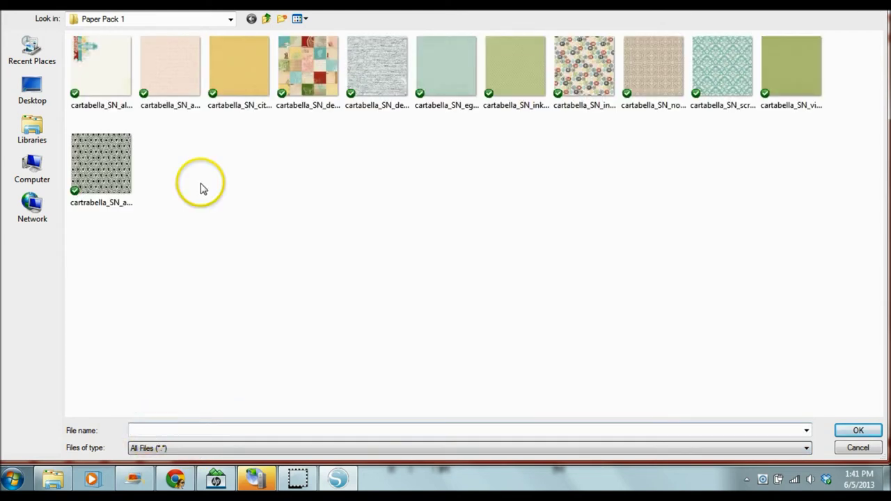
click(177, 84)
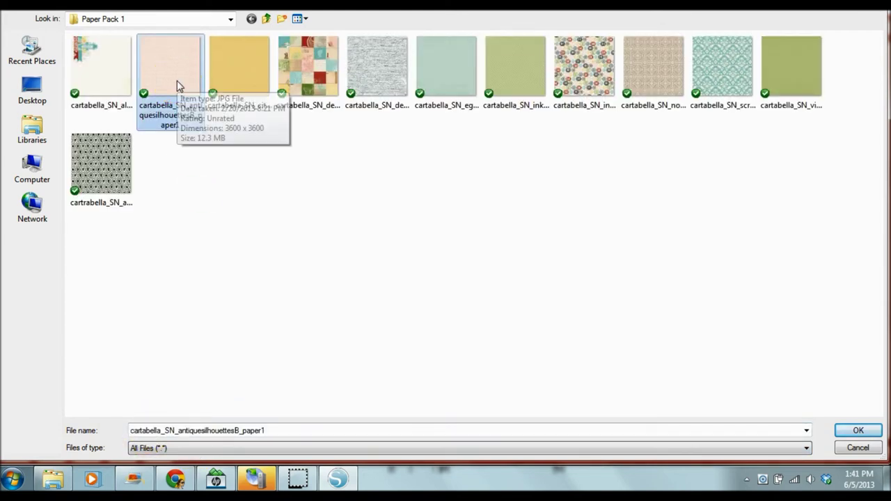
click(858, 431)
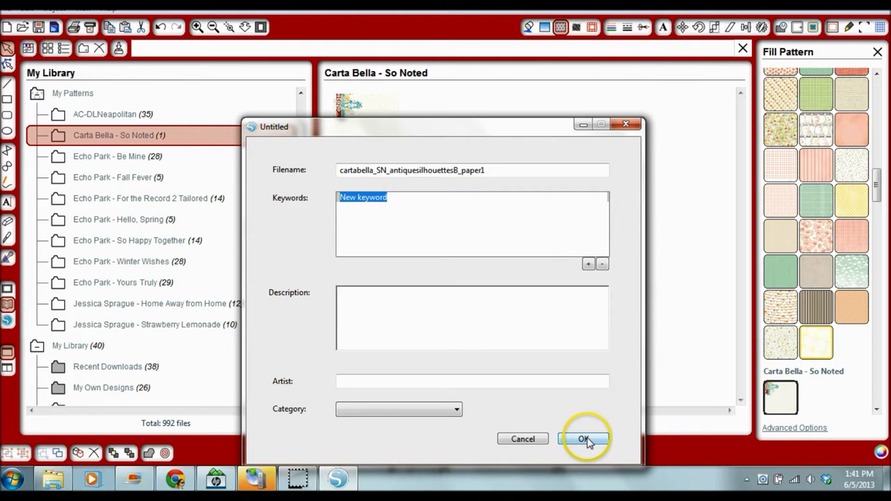
click(584, 439)
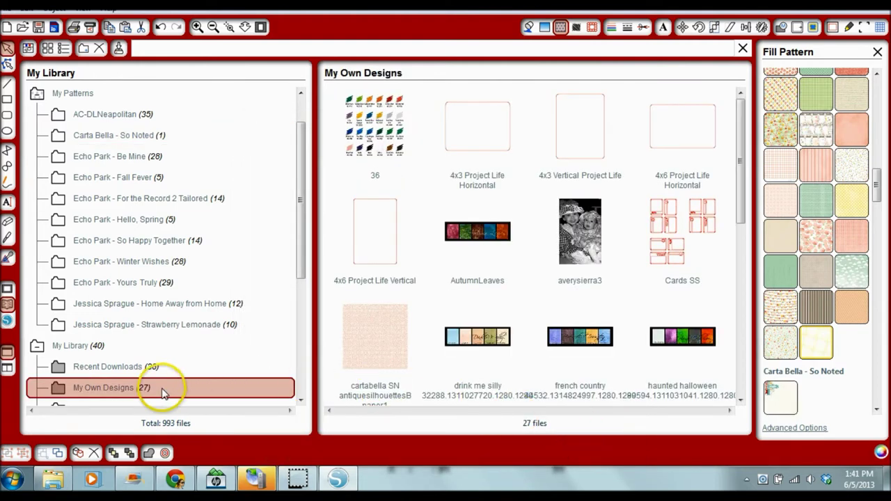
Step: Move the newly imported antique silhouettes paper into the Carta Bella - So Noted folder
click(379, 351)
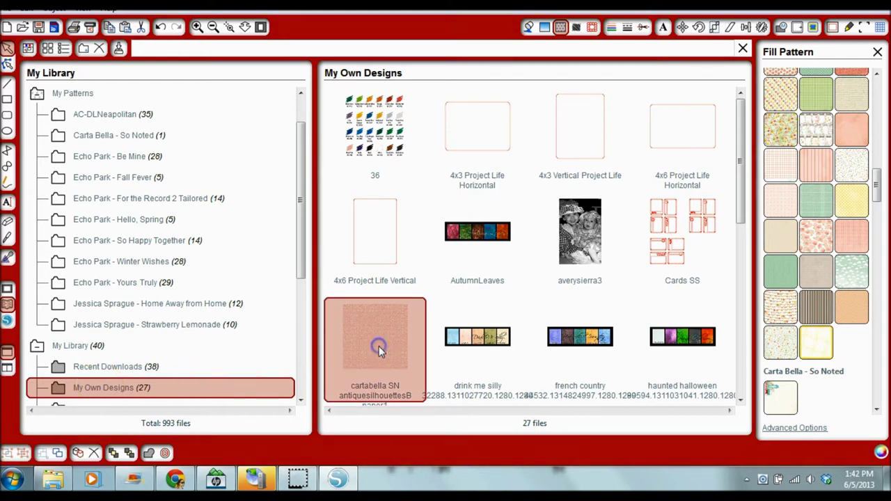
click(400, 340)
drag(381, 346, 149, 138)
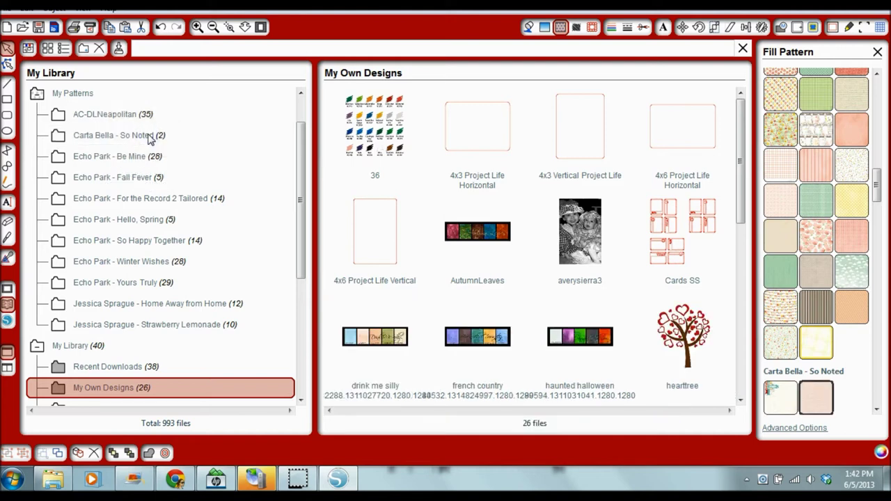
click(148, 137)
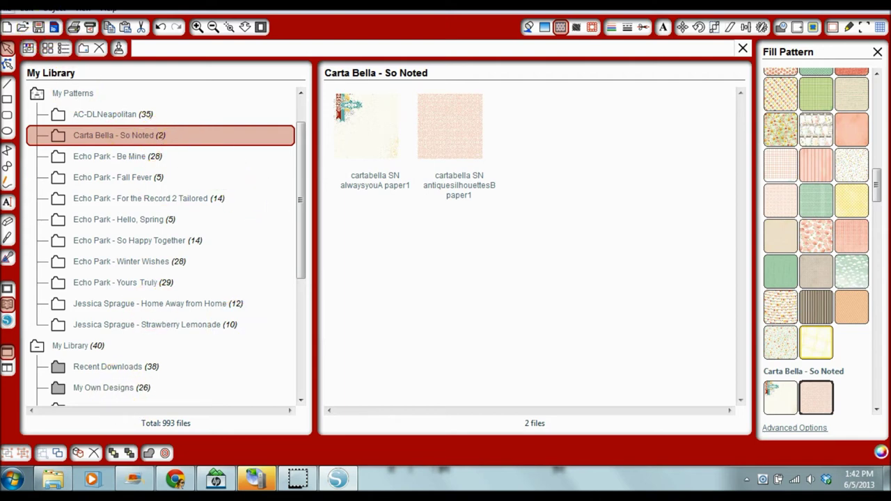
Step: Import the citron A paper into the library with All Files shown
click(10, 7)
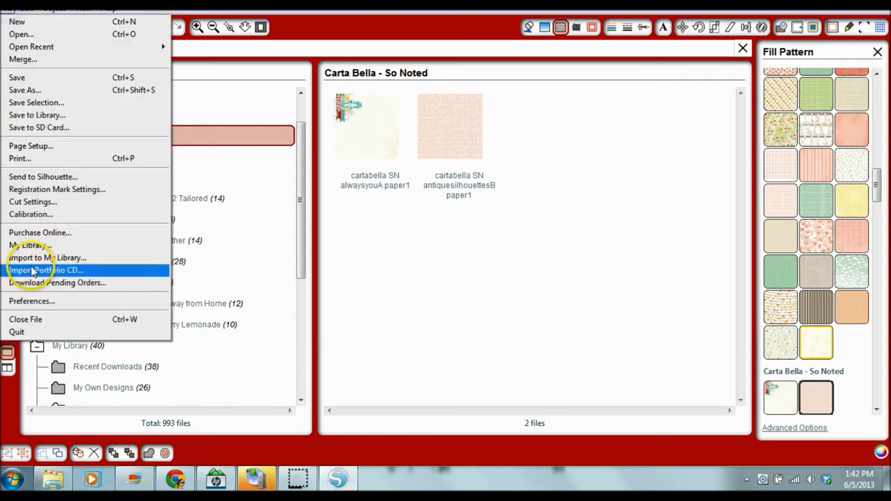
click(41, 255)
click(296, 447)
click(299, 422)
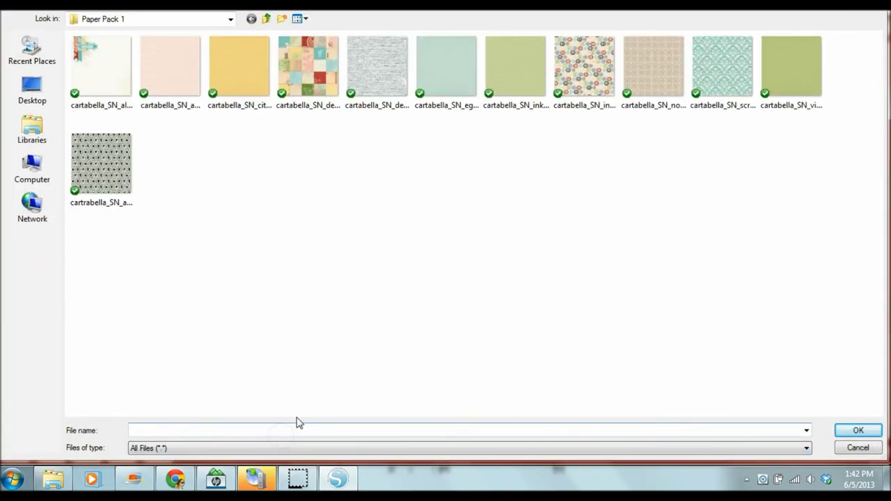
click(239, 66)
click(859, 430)
click(585, 439)
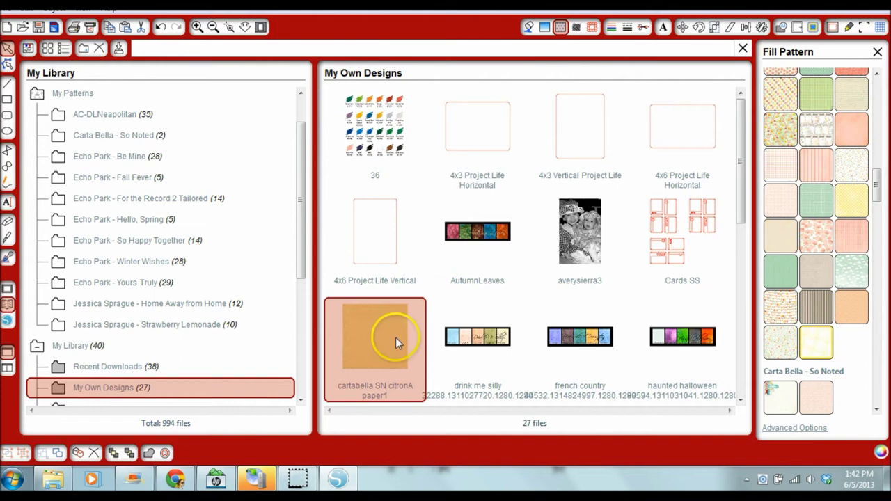
click(154, 138)
Step: Import the dear jane A paper into the library
click(10, 7)
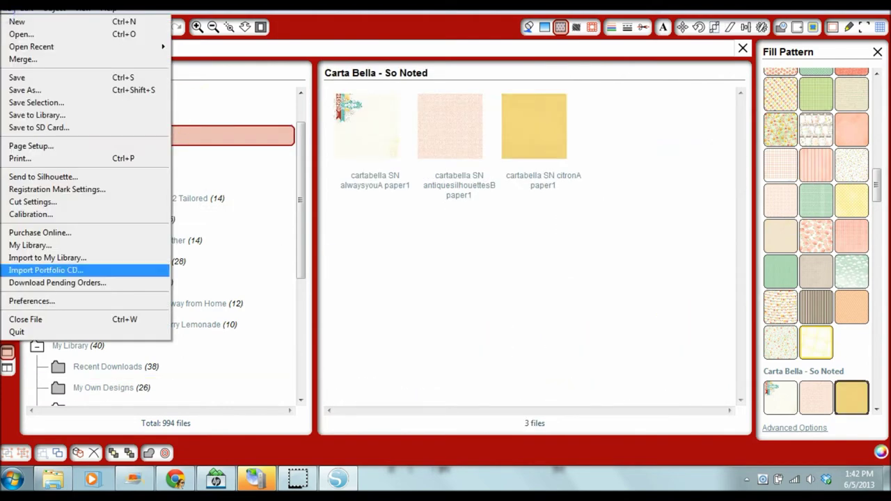
click(42, 267)
click(209, 447)
click(185, 433)
double_click(388, 100)
click(577, 438)
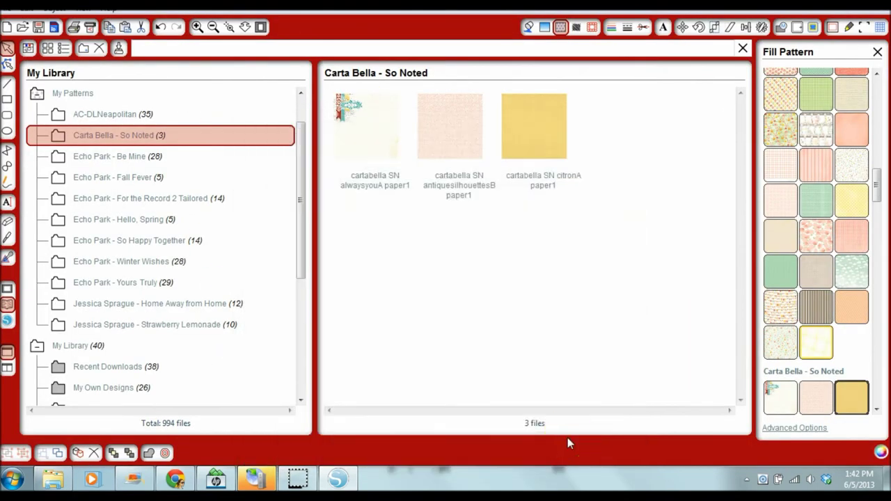
click(104, 387)
click(159, 135)
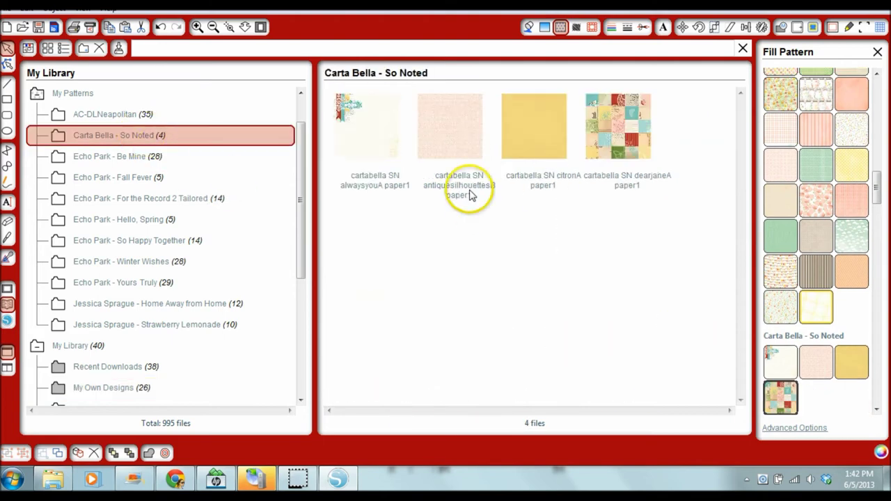
Step: Import the dear jane B paper and move it into Carta Bella - So Noted
click(10, 7)
click(40, 260)
click(209, 447)
click(215, 435)
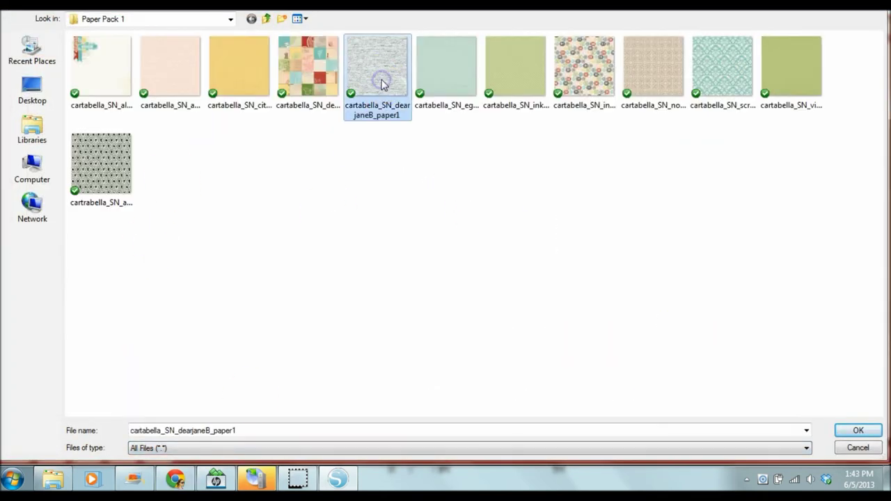
double_click(378, 82)
click(578, 438)
click(104, 387)
drag(358, 335, 197, 138)
Step: Import the eggshell blue B paper and move it into Carta Bella - So Noted
click(10, 7)
click(39, 255)
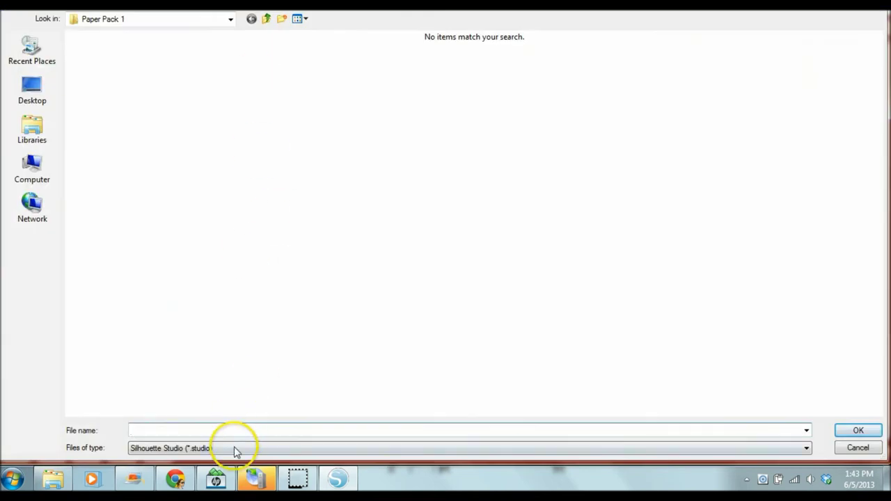
click(232, 450)
click(220, 439)
double_click(378, 69)
click(581, 438)
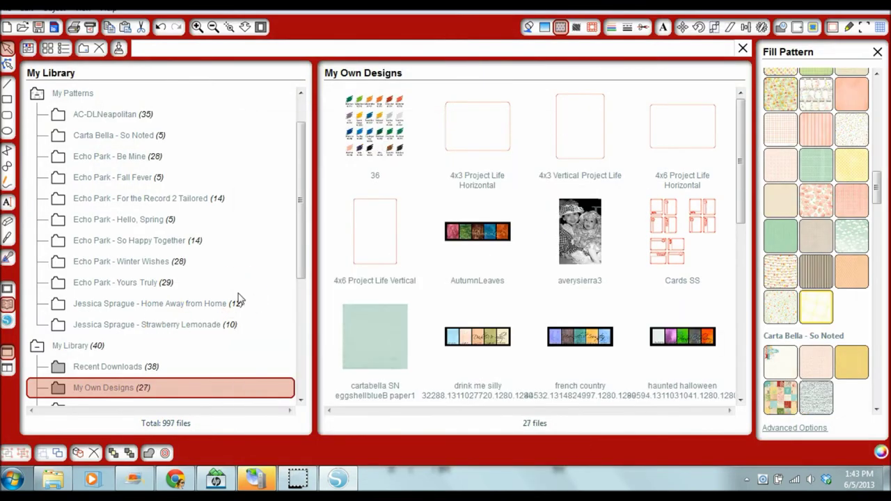
drag(369, 342, 198, 142)
click(197, 142)
Step: Import the inked numerals B paper and move it into Carta Bella - So Noted
click(10, 7)
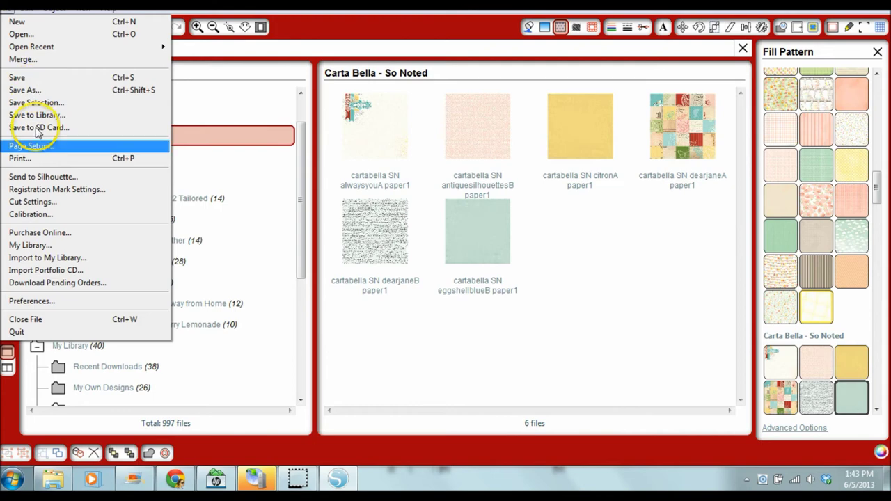
click(39, 255)
click(206, 448)
click(206, 436)
click(517, 80)
click(858, 430)
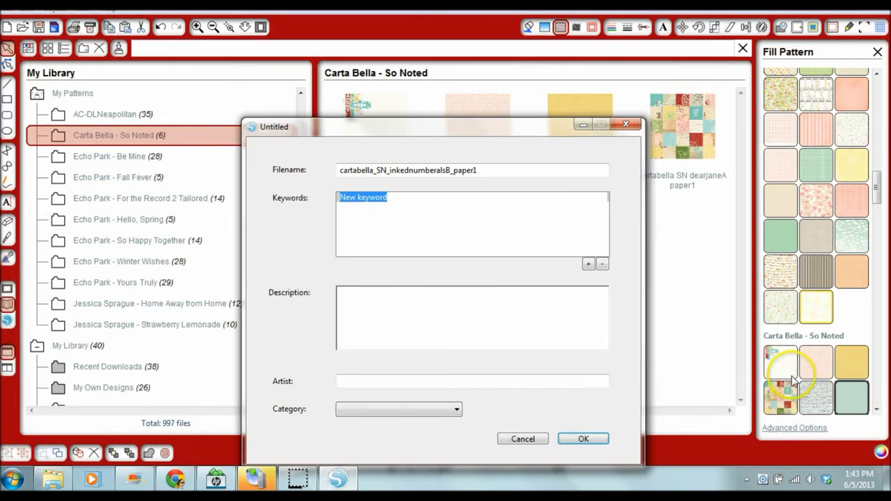
click(583, 439)
drag(376, 338, 195, 137)
Step: Import the inked numerals A paper and move it into Carta Bella - So Noted
click(10, 7)
click(44, 259)
click(231, 449)
click(230, 436)
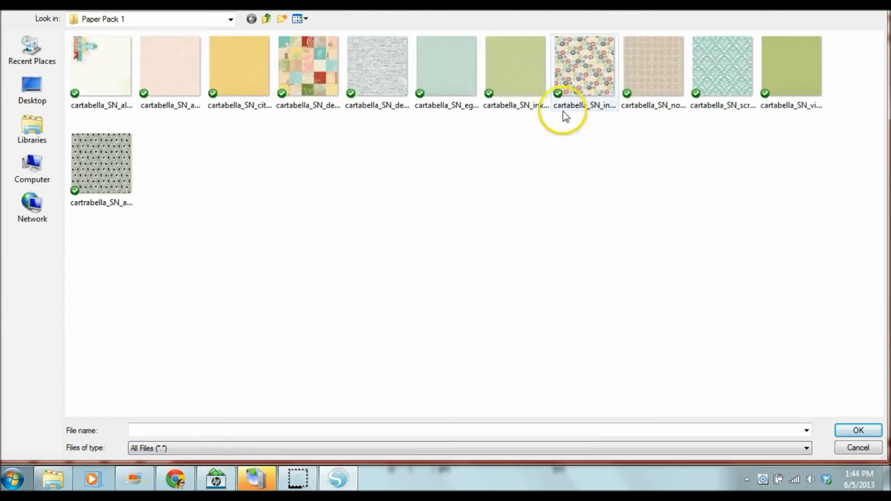
double_click(562, 112)
click(583, 438)
drag(380, 334, 193, 137)
Step: Import the notecards B paper and move it into Carta Bella - So Noted
click(10, 7)
click(60, 256)
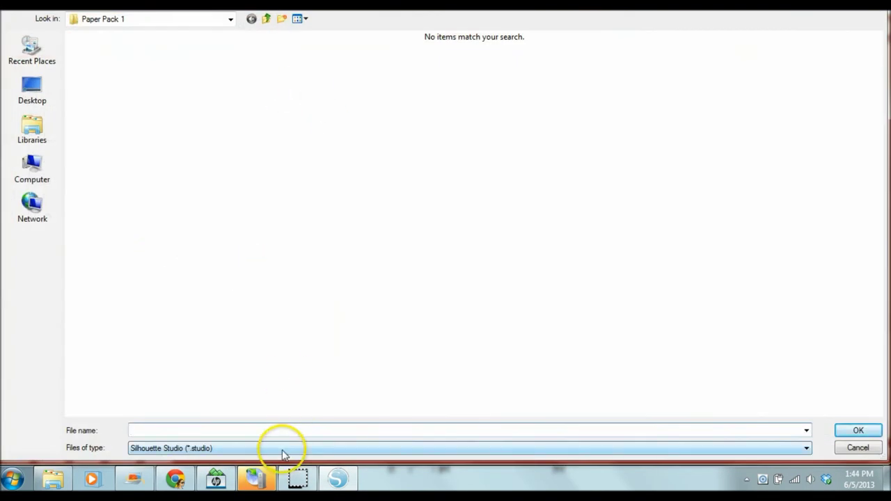
click(283, 449)
click(230, 436)
click(671, 90)
click(859, 431)
click(579, 435)
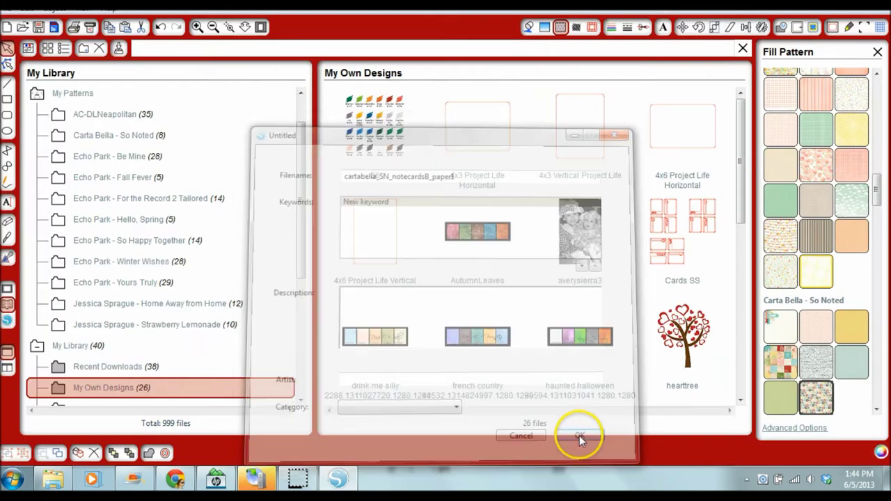
drag(369, 348, 128, 143)
click(127, 143)
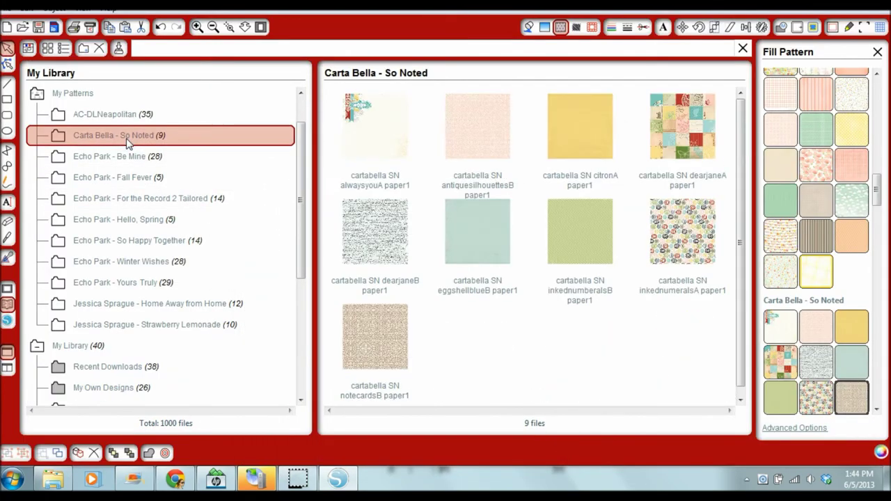
Step: Import the script scribbles B paper and move it into Carta Bella - So Noted
click(9, 7)
click(60, 256)
click(226, 451)
click(209, 437)
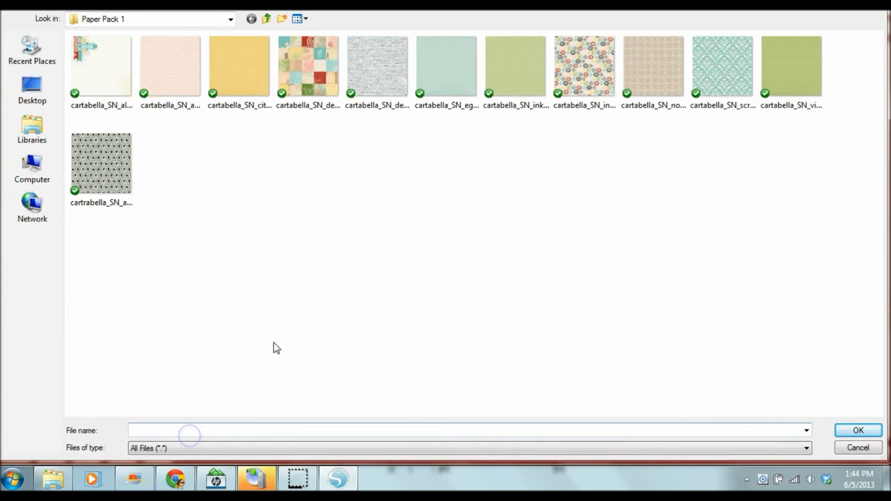
click(725, 105)
click(859, 431)
click(583, 439)
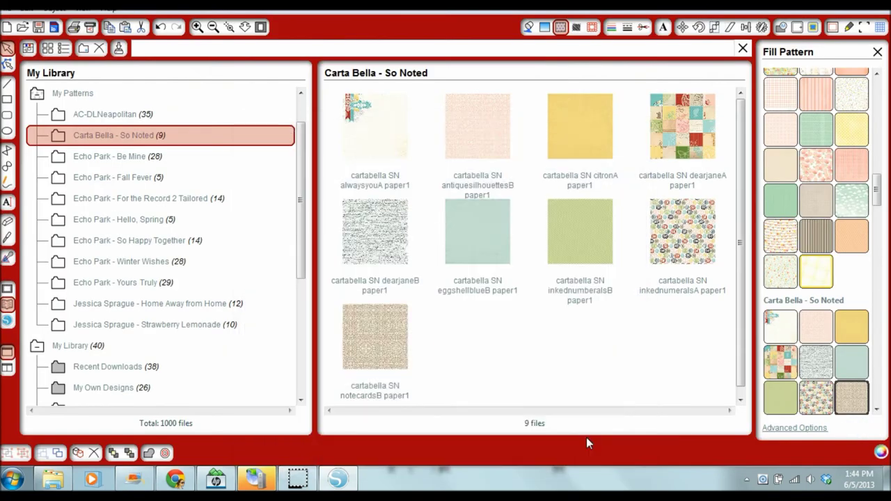
drag(368, 328, 218, 141)
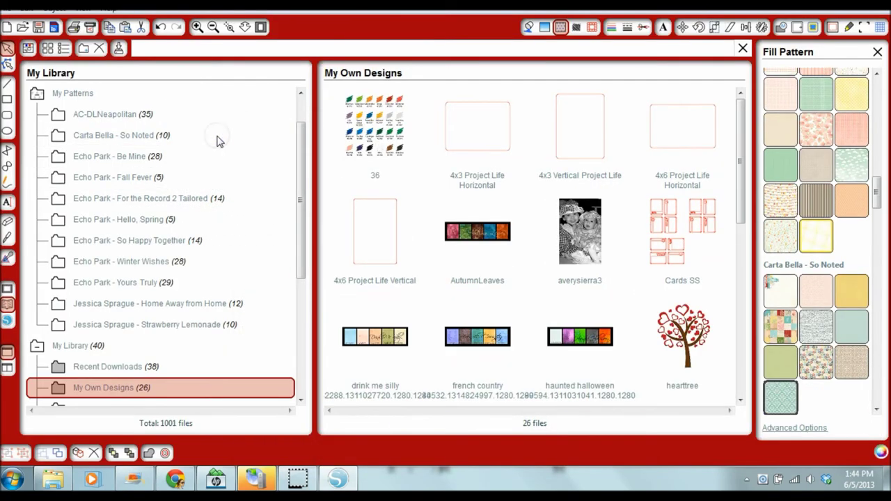
Step: Import the vintagegreenB paper and move it into Carta Bella - So Noted
click(10, 7)
click(97, 258)
click(226, 449)
click(209, 436)
click(791, 70)
click(855, 432)
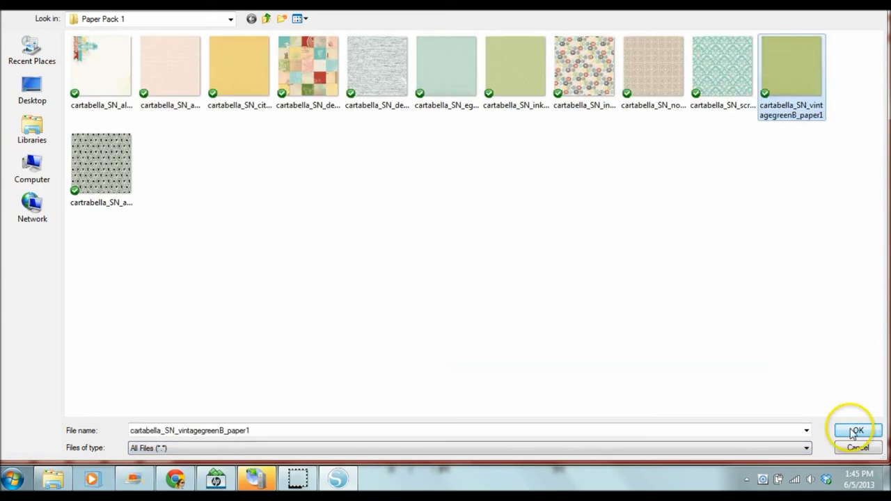
click(580, 437)
drag(392, 349, 214, 146)
Step: Import the antiquesilhouettesA paper and drag it toward Carta Bella - So Noted
click(10, 7)
click(97, 257)
click(372, 447)
click(209, 437)
click(104, 179)
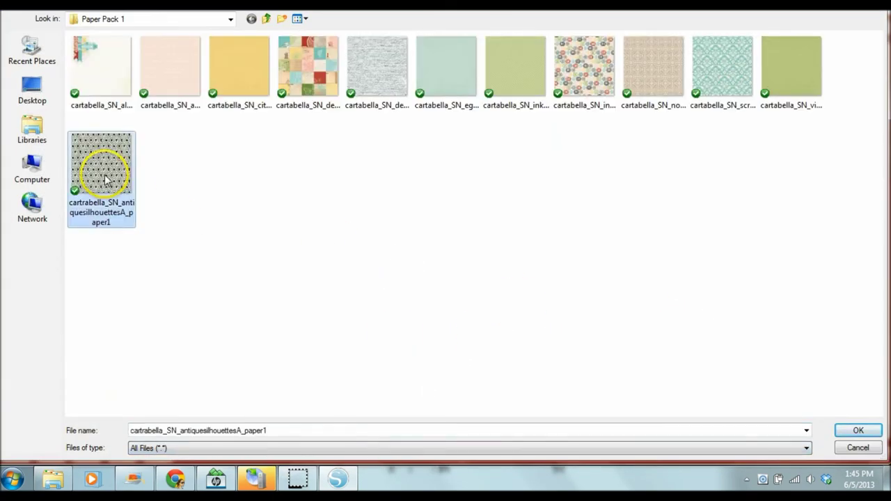
click(858, 430)
click(577, 438)
drag(376, 341, 131, 138)
Step: Drop the paper into Carta Bella - So Noted and close the library
click(157, 146)
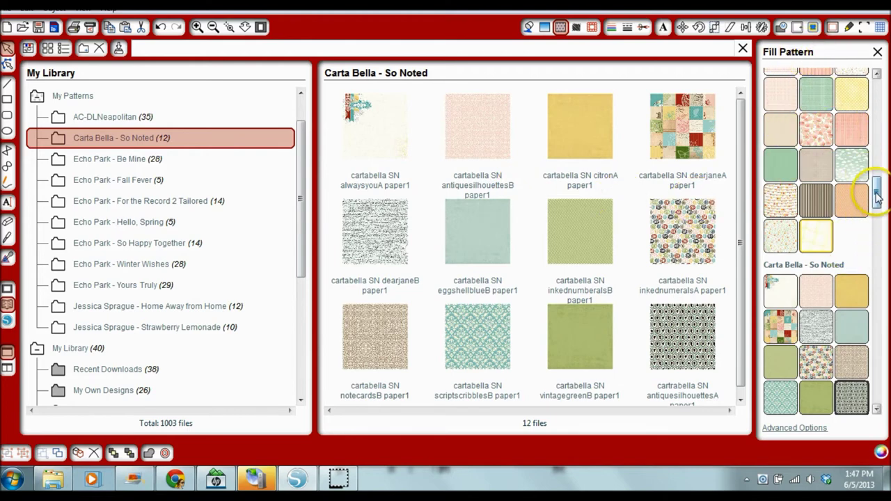
drag(877, 199, 877, 203)
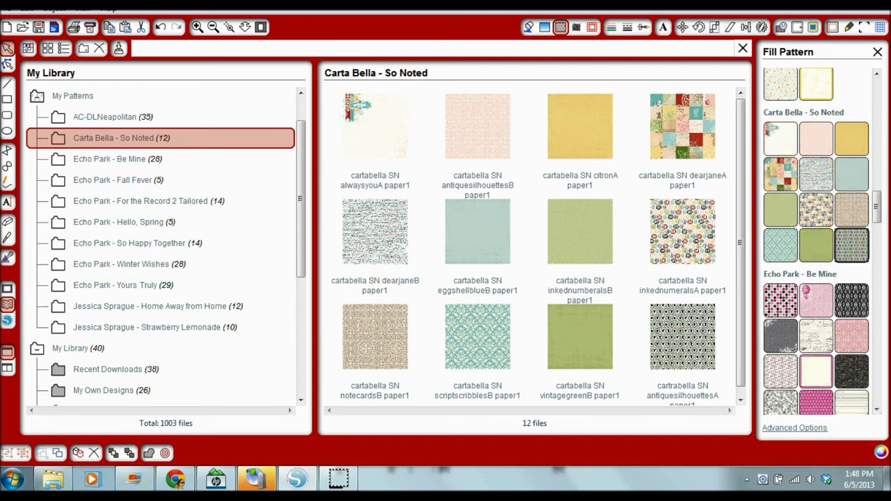
click(9, 291)
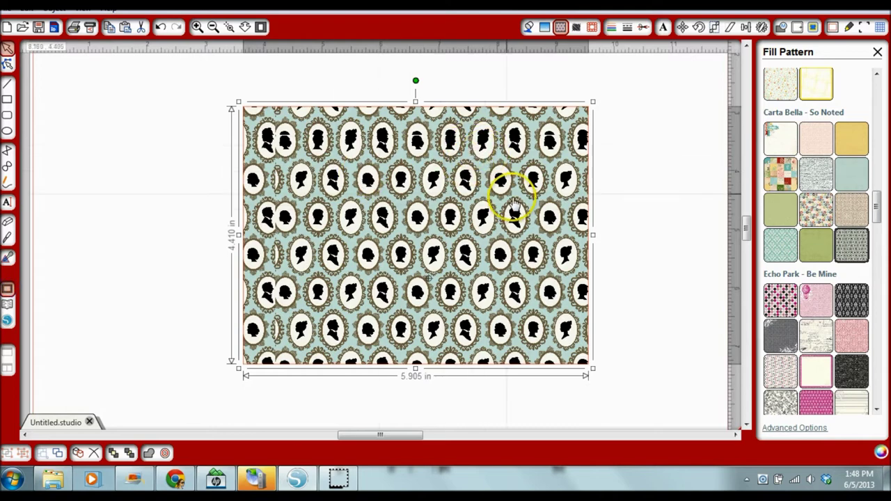
Step: Select the card rectangle and fill it with the Always You paper
click(308, 79)
click(388, 152)
double_click(388, 152)
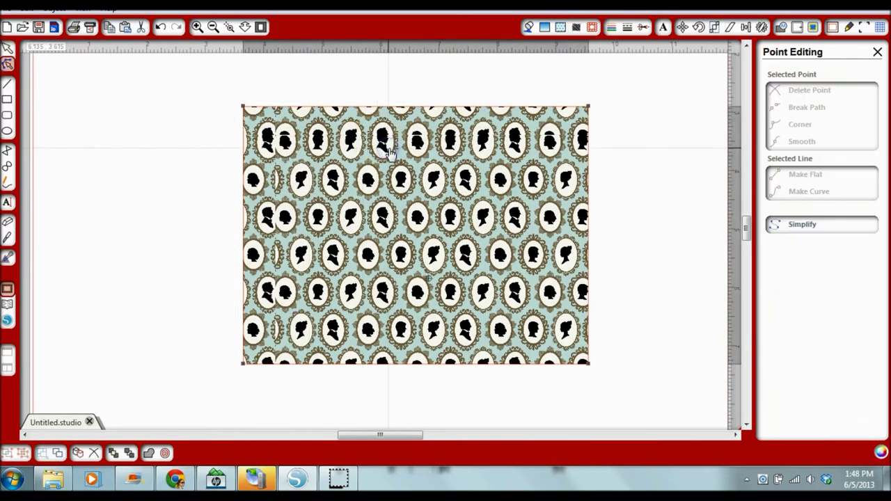
click(561, 28)
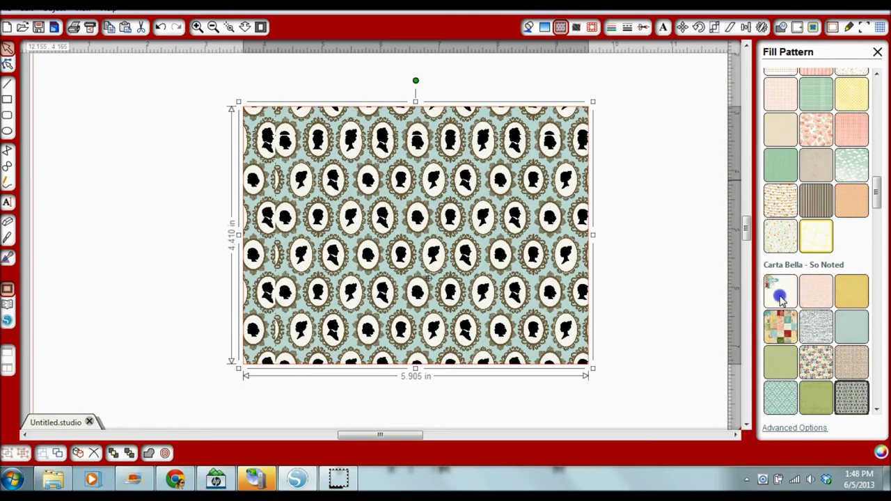
click(780, 292)
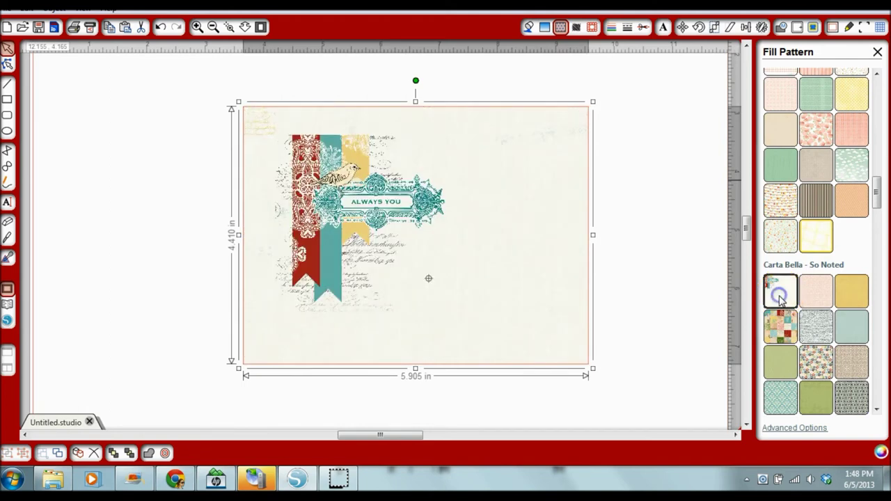
Step: Preview pink damask, yellow, patchwork and script-writing papers as fills, then reopen the library
click(826, 294)
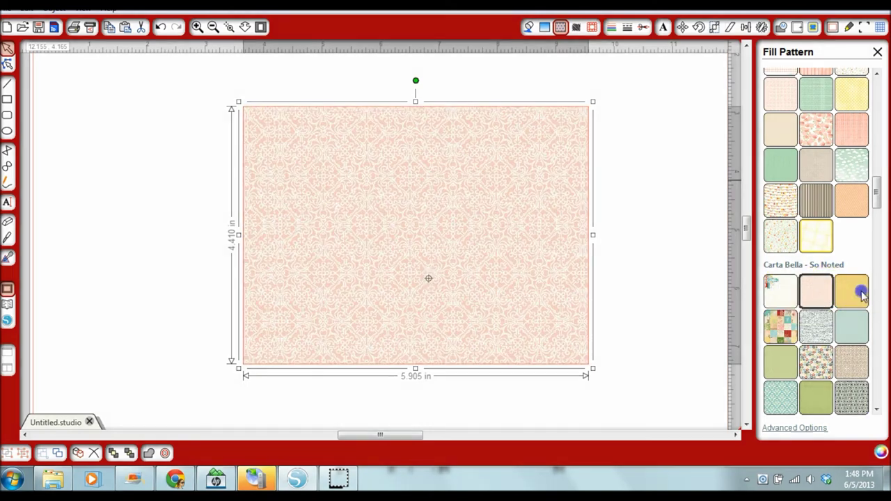
click(862, 294)
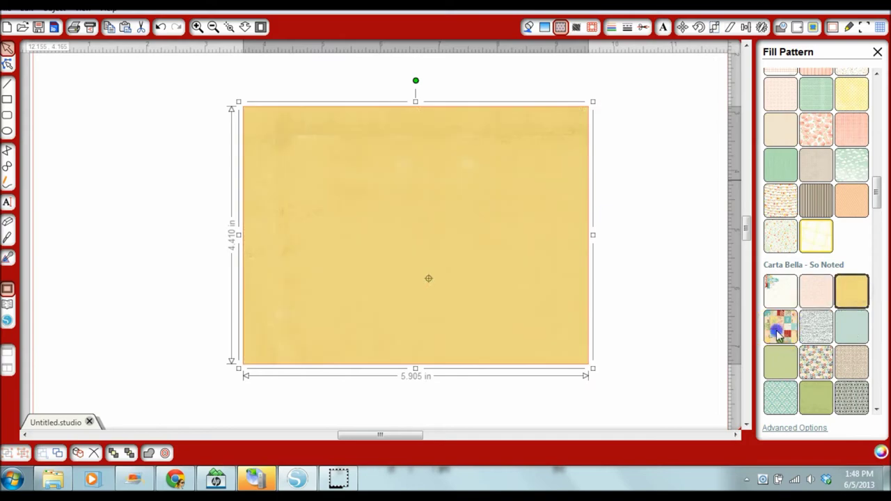
click(779, 332)
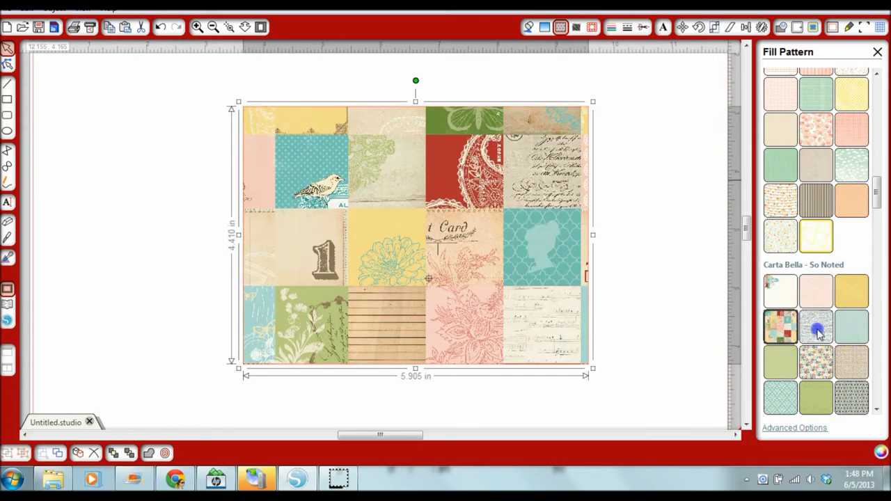
click(819, 334)
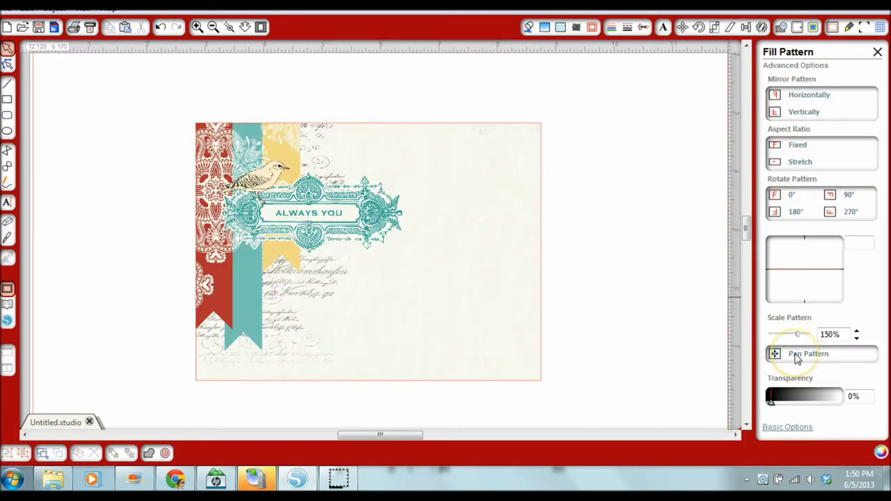
click(7, 305)
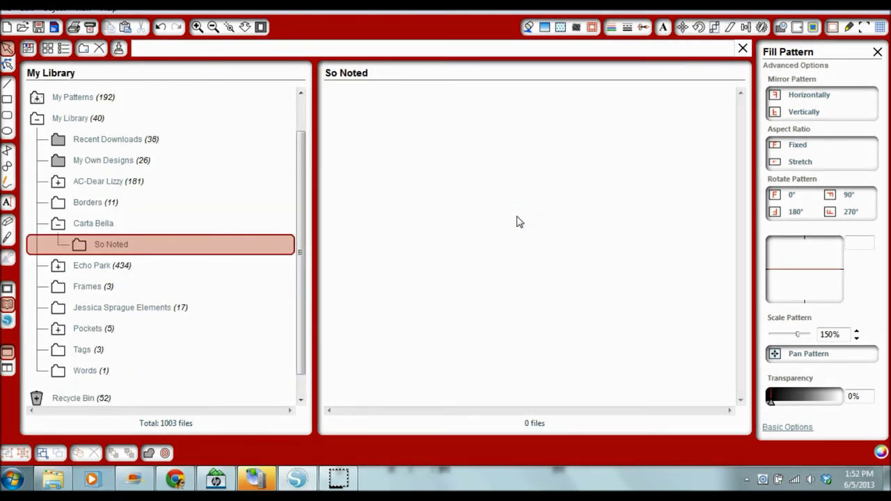
Step: Import cartabella_SN_1_element1 from the cartabella_SN_element1 ELEMENTS folder into the library
click(11, 9)
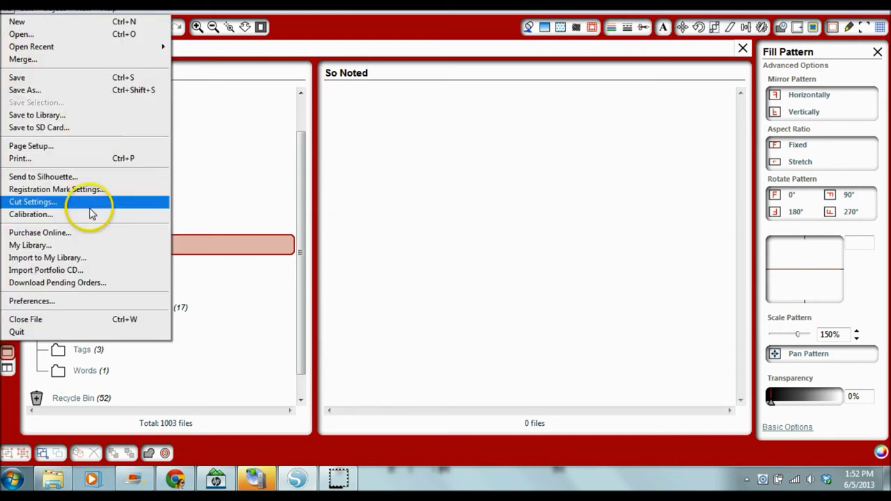
click(67, 258)
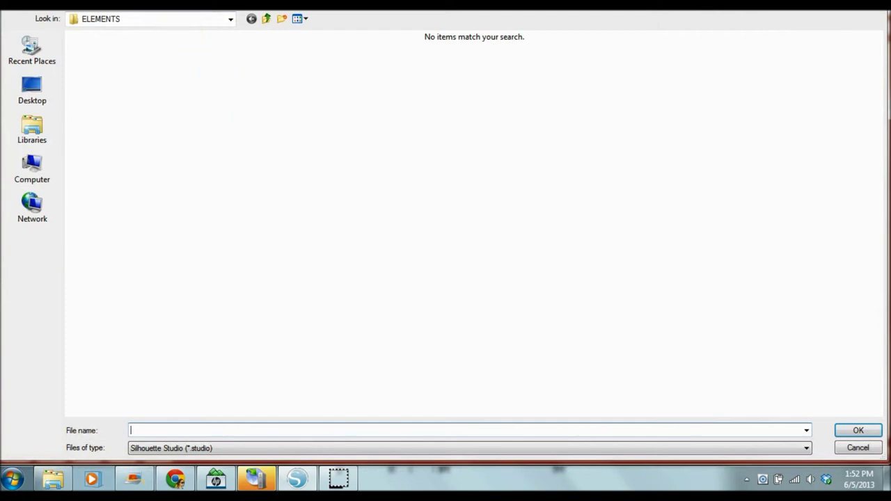
click(269, 20)
click(269, 19)
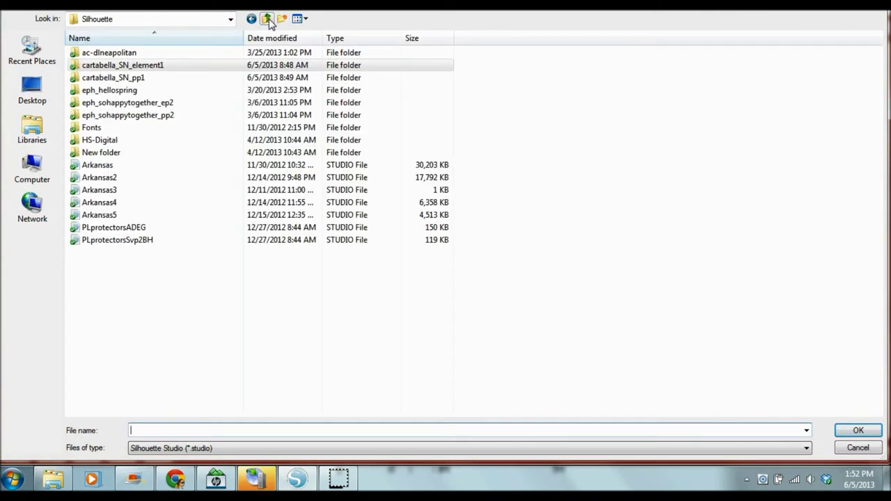
double_click(174, 69)
double_click(110, 58)
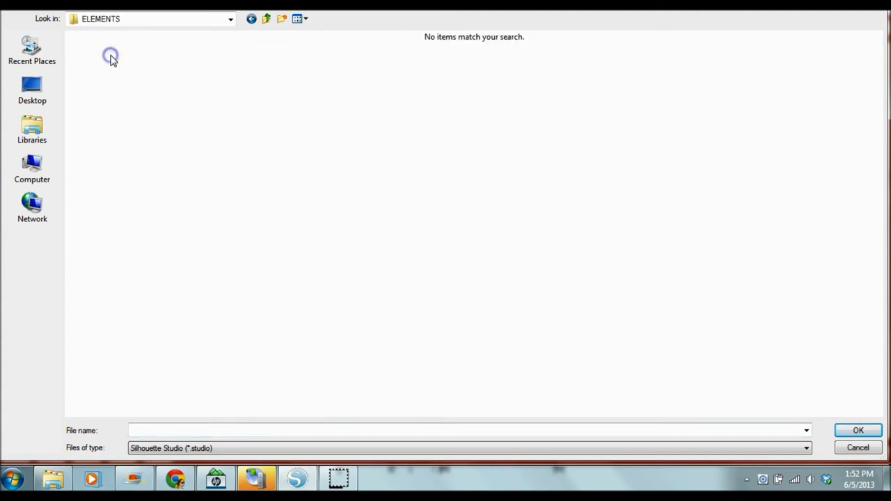
click(220, 450)
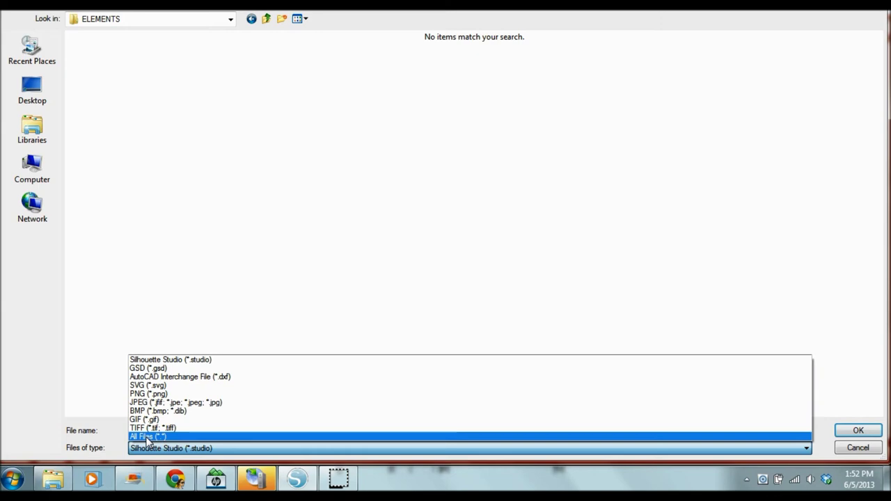
click(147, 438)
double_click(103, 72)
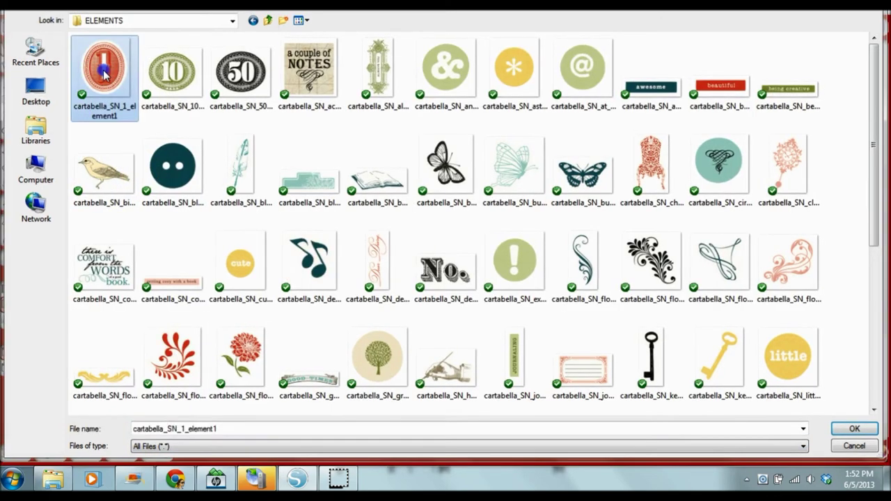
click(584, 439)
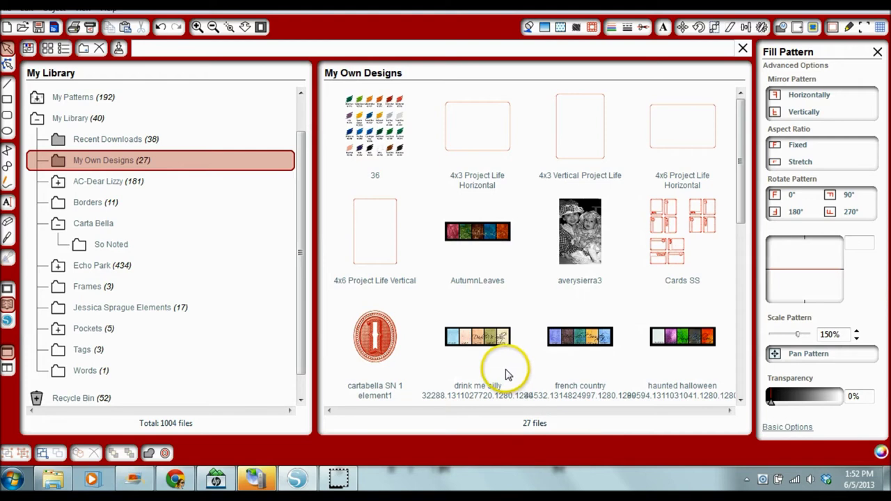
Step: Move the cartabella SN 1 element1 item into the So Noted folder
click(385, 332)
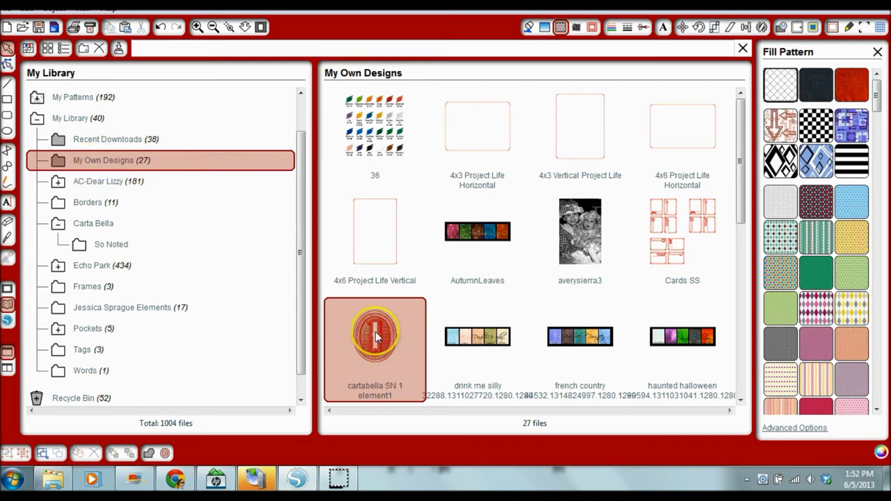
drag(365, 337, 125, 247)
click(110, 248)
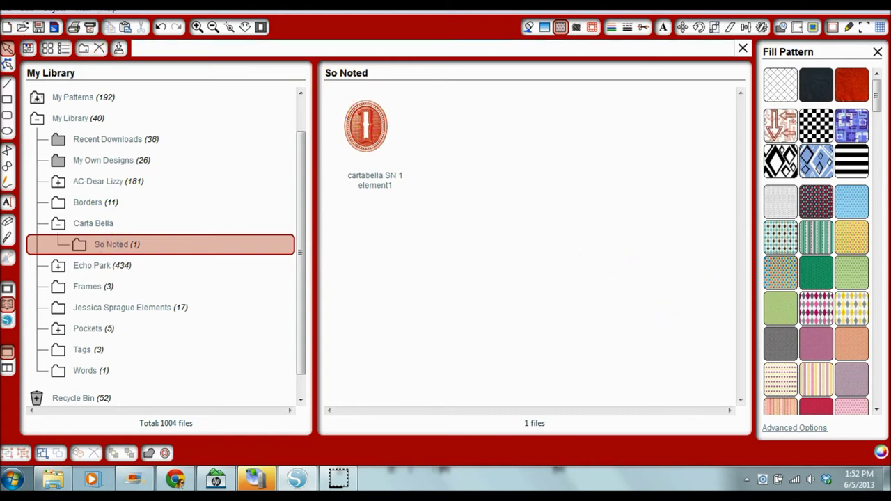
Step: Import the cartabella_SN_10_element1 element into the library
click(14, 7)
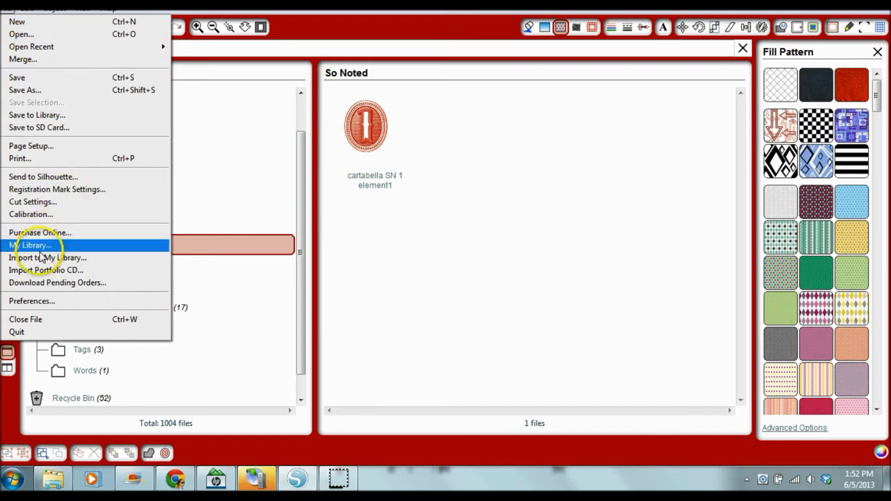
click(54, 258)
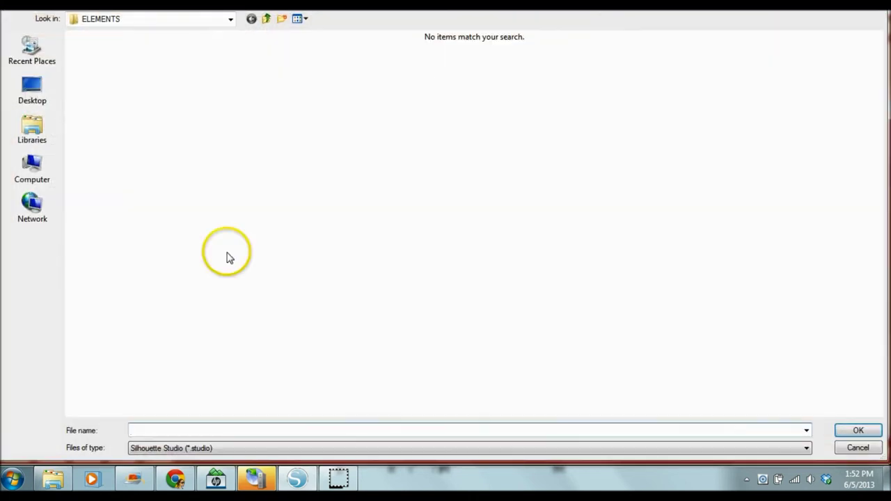
click(203, 449)
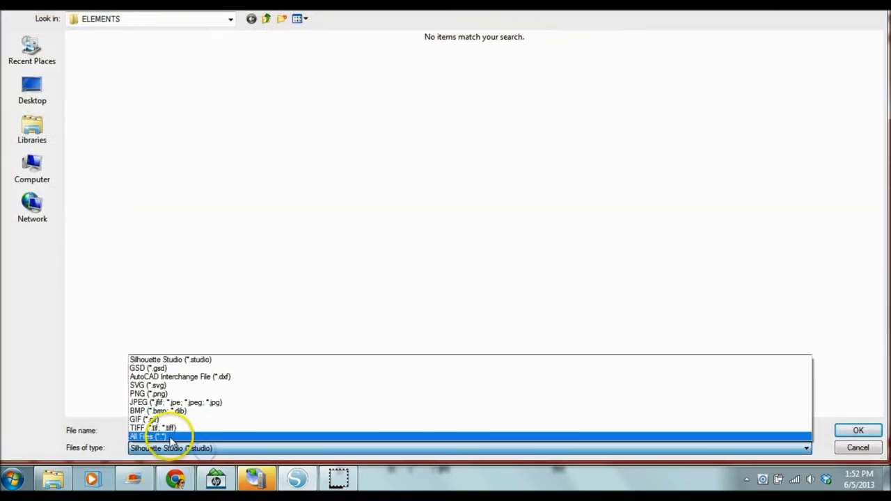
click(154, 437)
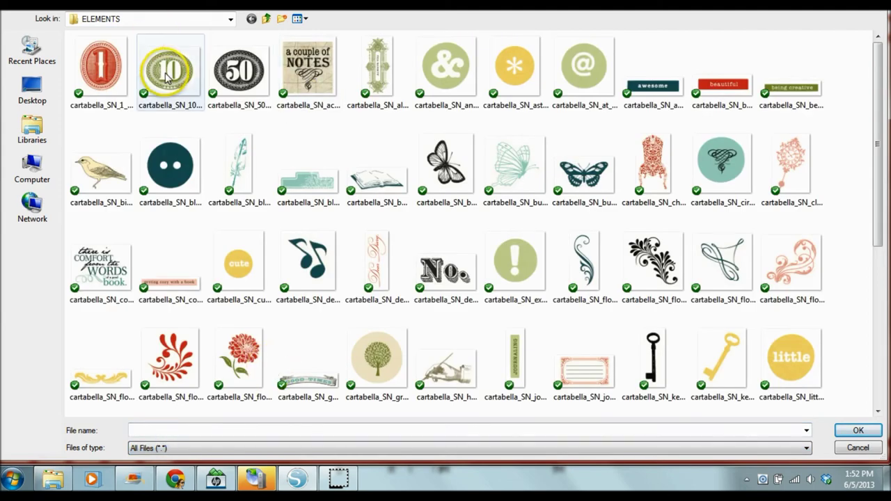
click(170, 70)
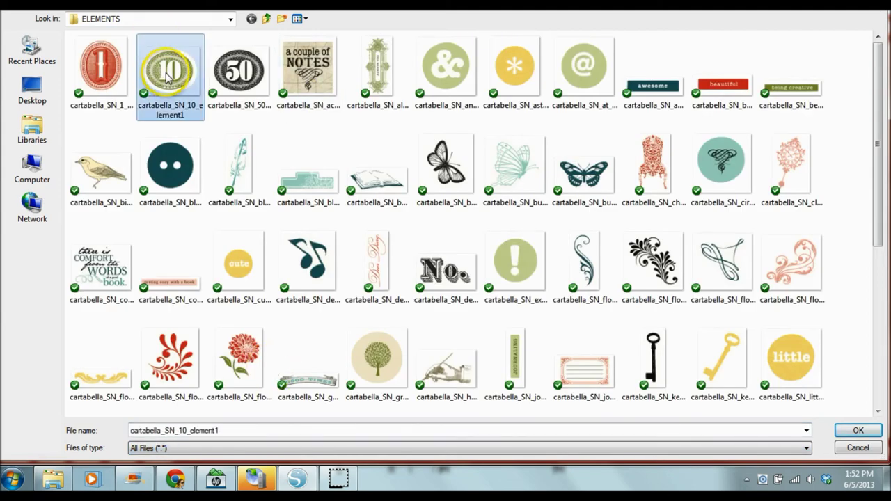
click(857, 430)
click(584, 439)
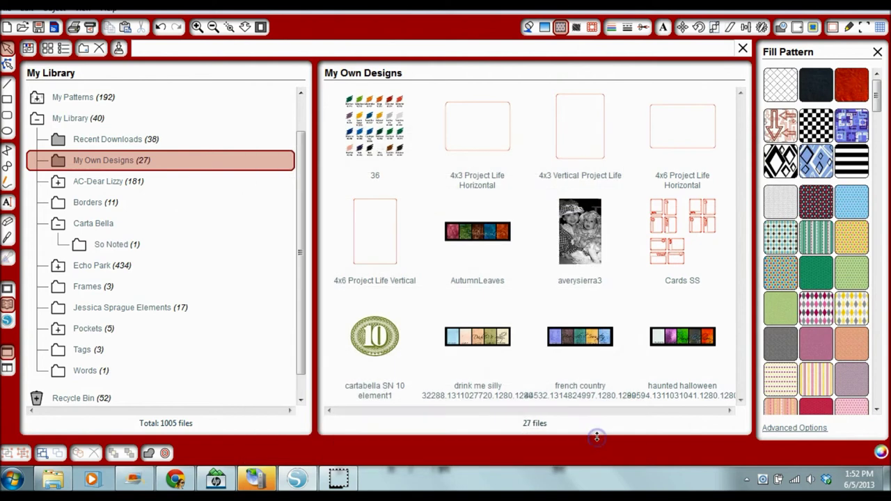
Step: Move the cartabella SN 10 element1 into So Noted and view the folder's contents
click(376, 340)
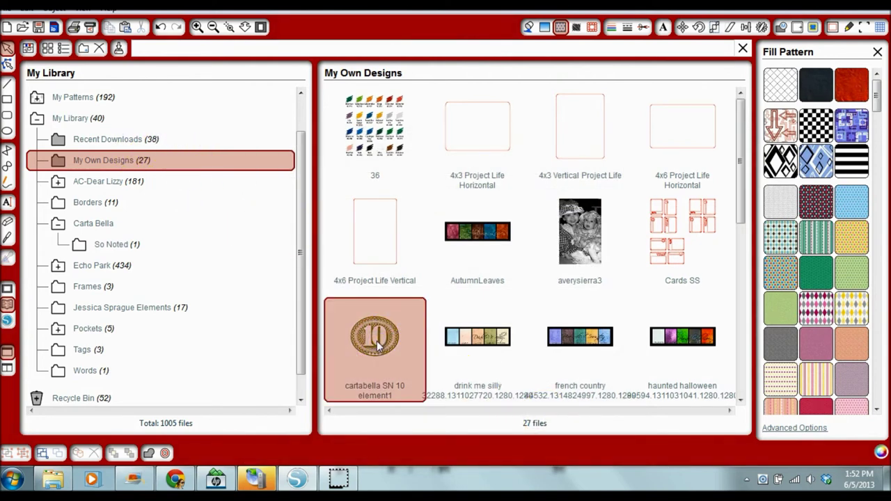
double_click(388, 346)
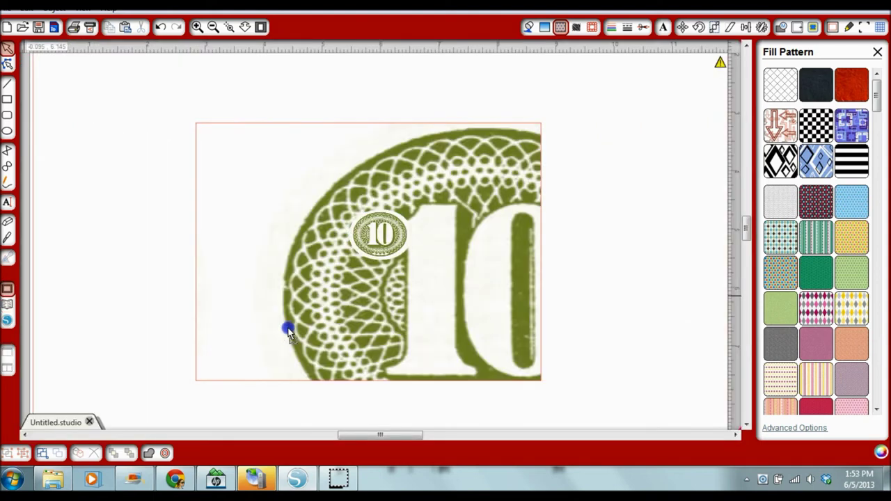
click(6, 307)
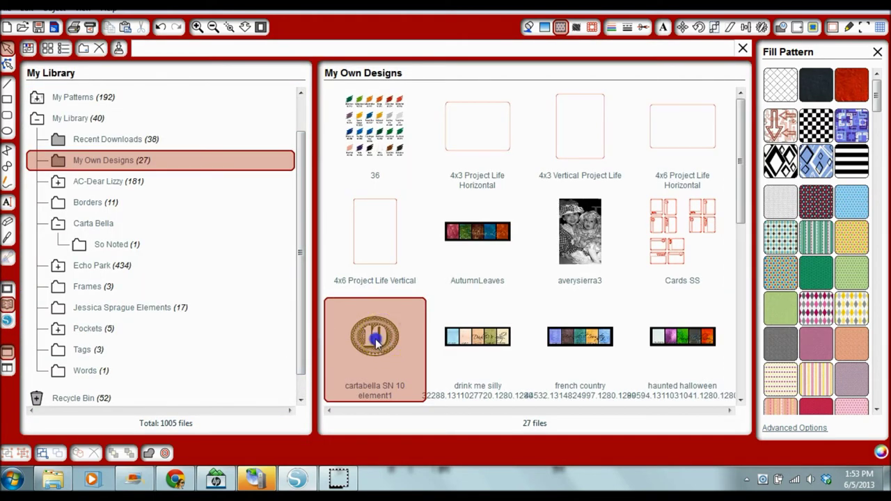
drag(376, 340, 218, 249)
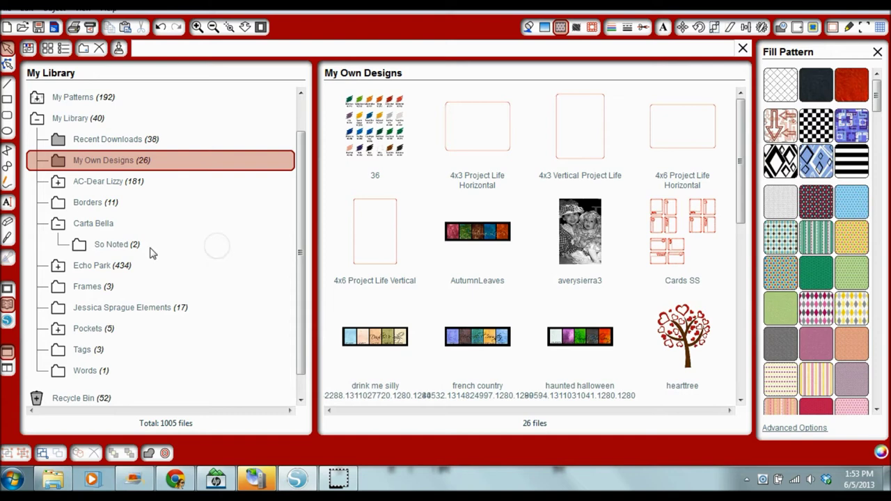
click(109, 249)
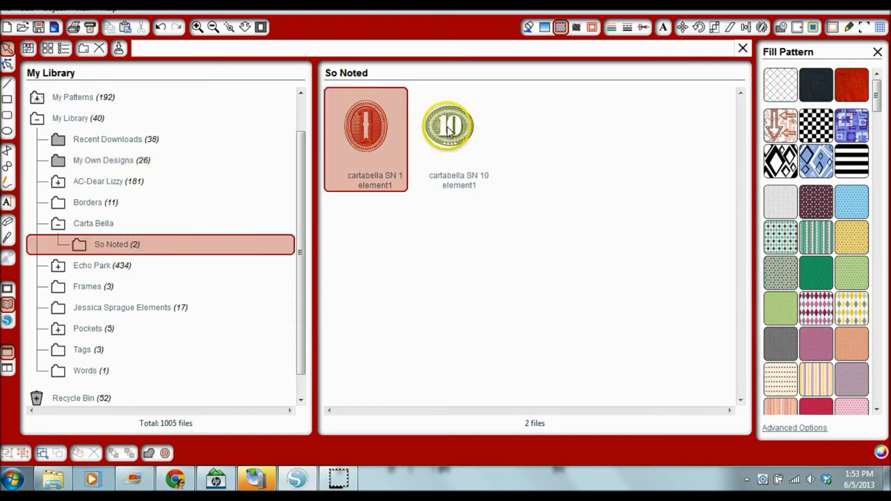
click(446, 350)
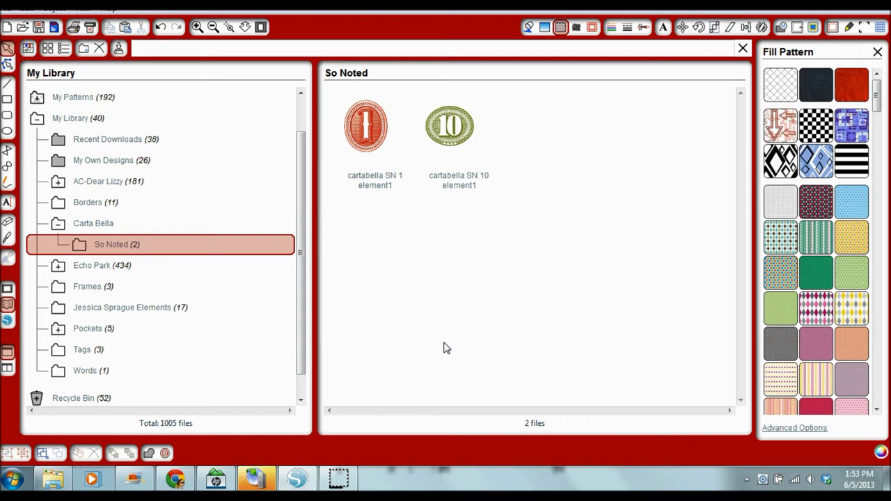
Step: Snap the Silhouette window to the right half and close the fill patterns panel
key(super+Down)
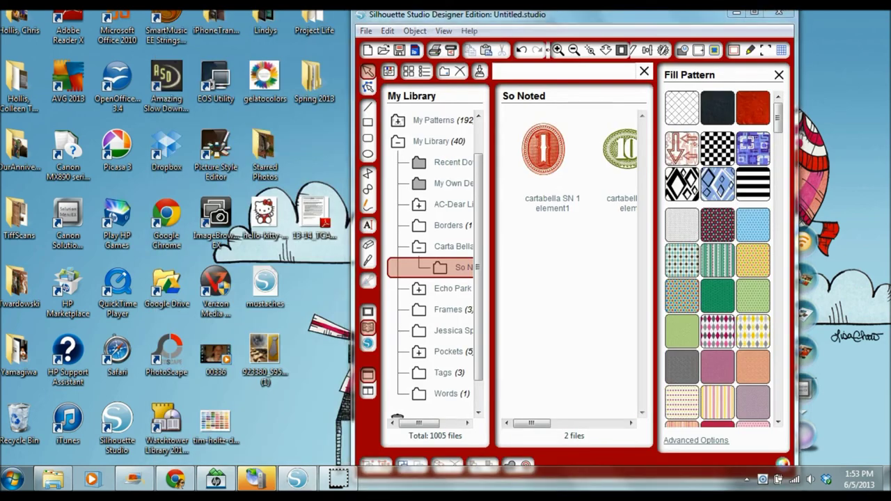
drag(599, 26, 888, 26)
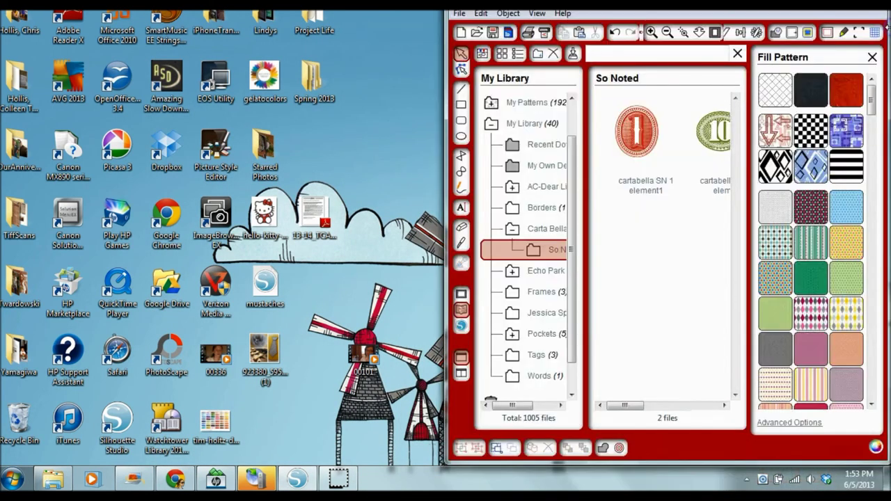
click(872, 56)
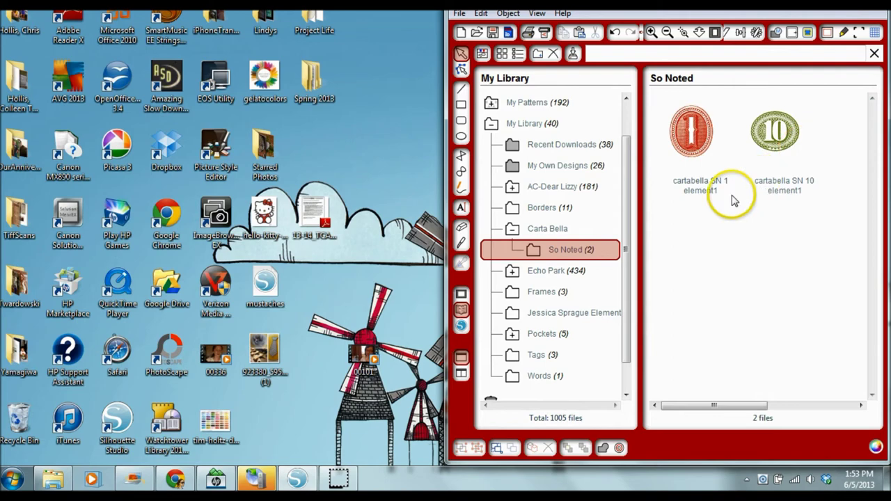
Step: Browse Explorer to Dropbox > Silhouette > cartabella_SN_element1 > ELEMENTS
click(10, 478)
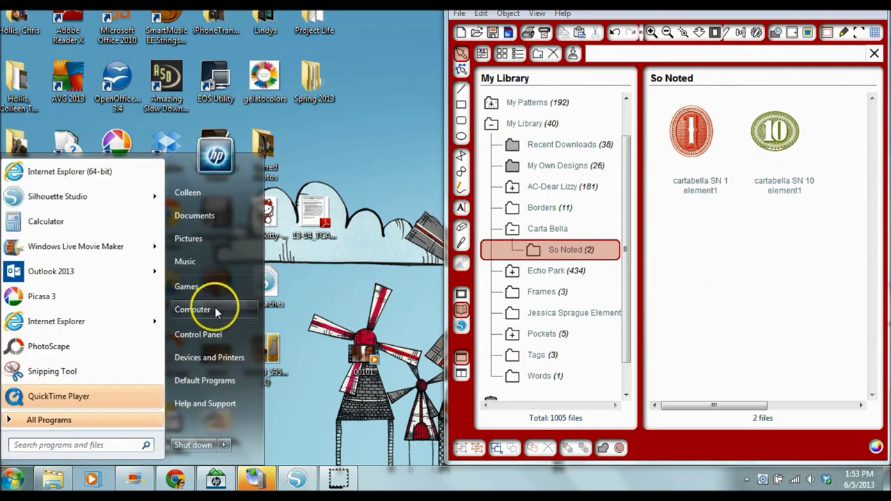
click(365, 219)
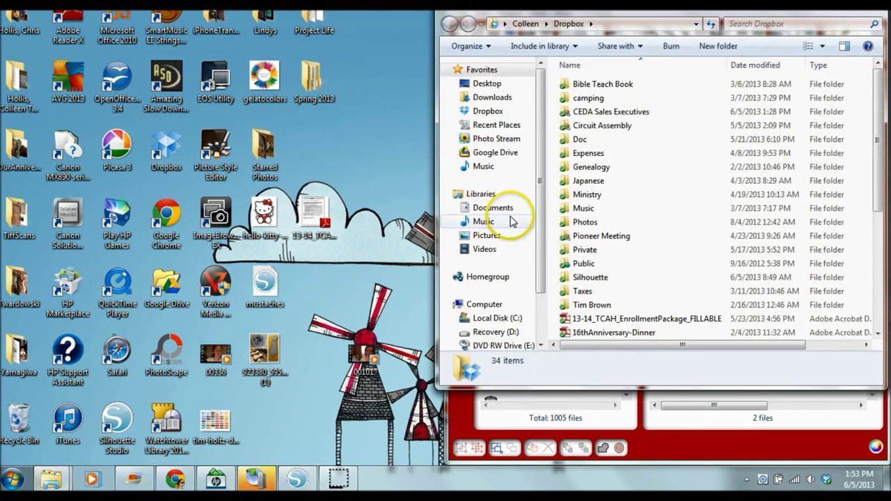
double_click(590, 279)
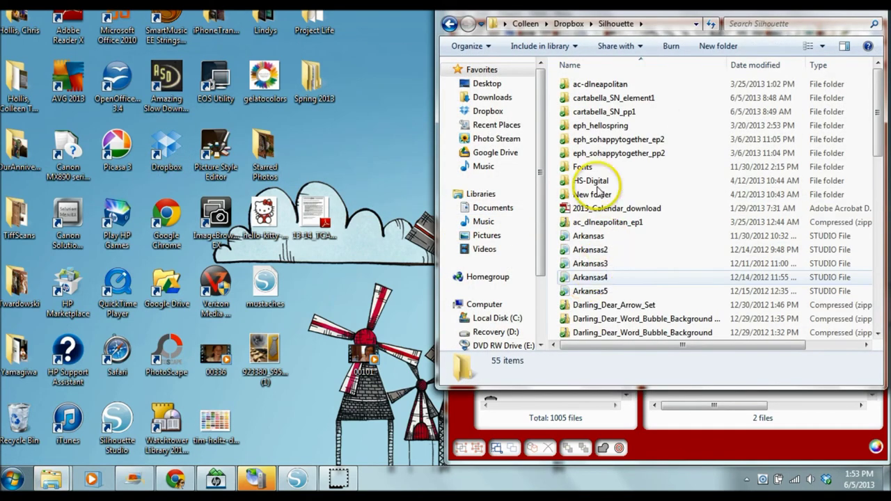
click(611, 101)
double_click(612, 101)
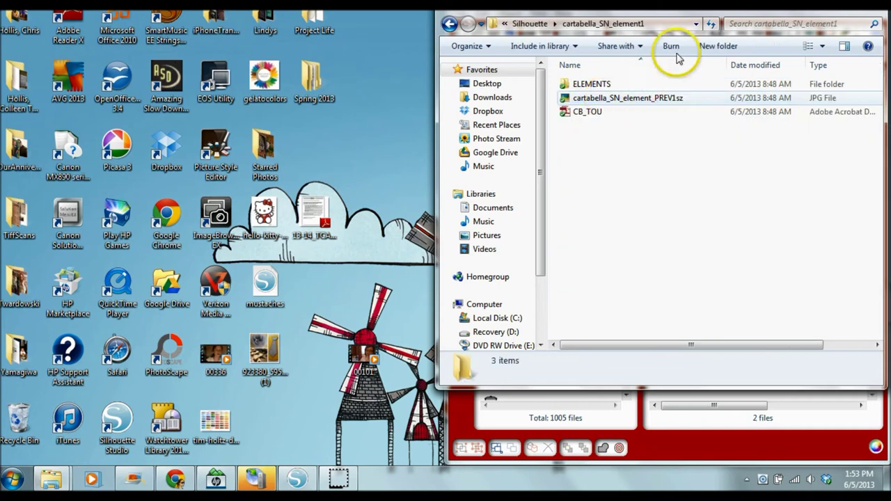
double_click(622, 84)
Step: Snap Explorer left and add element1, a couple of notes, always you and and images to So Noted
drag(702, 10, 0, 55)
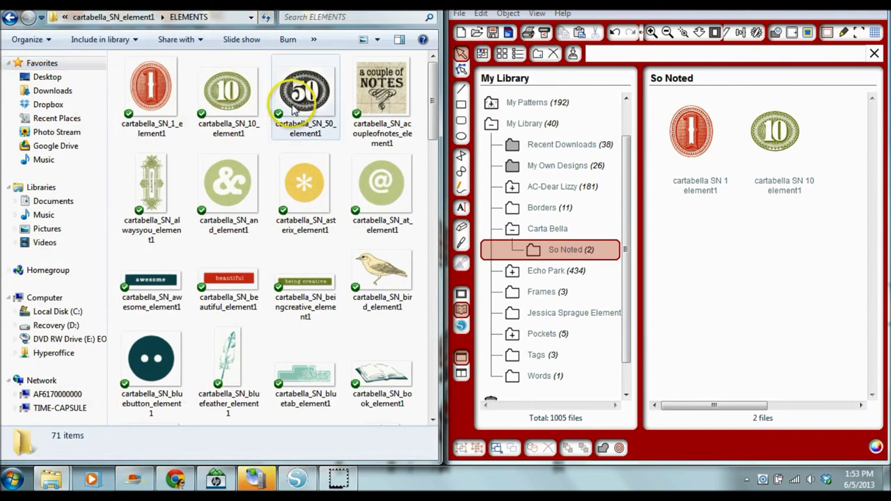
click(296, 98)
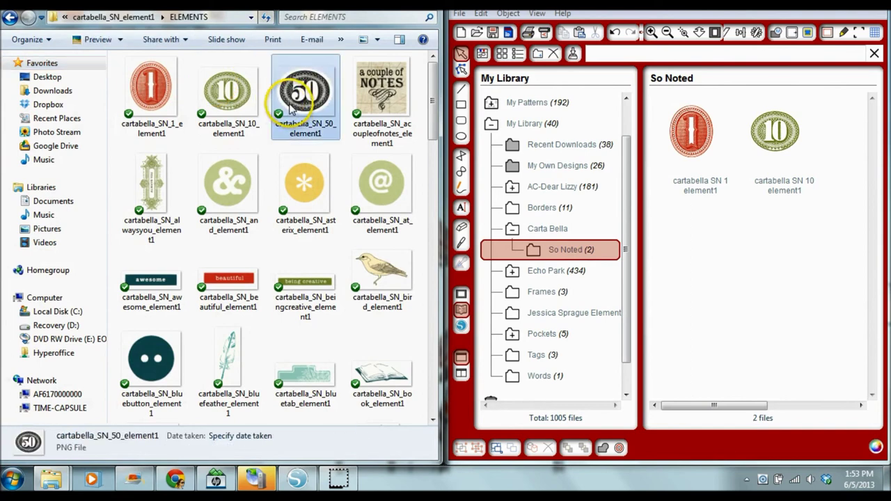
ctrl+click(382, 106)
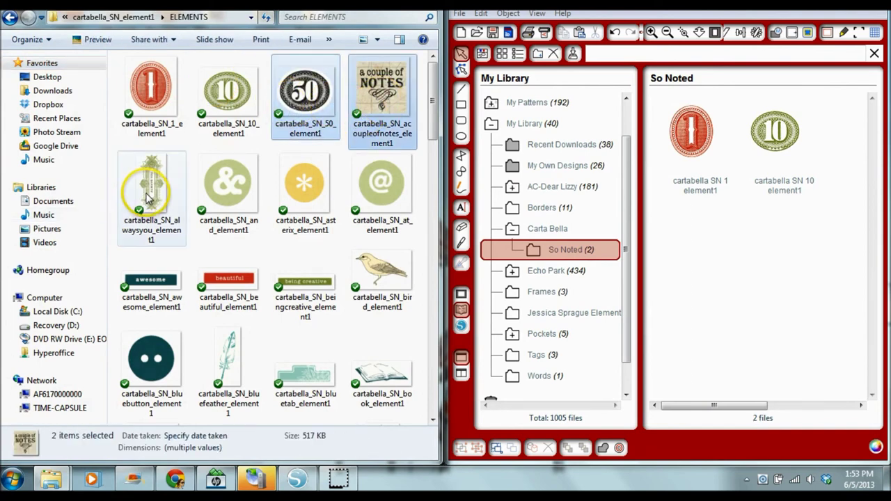
ctrl+click(221, 200)
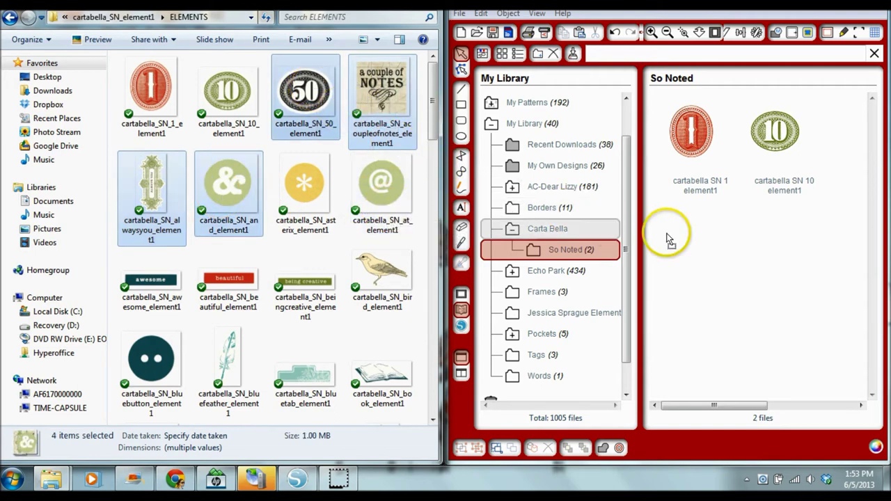
drag(740, 259, 740, 259)
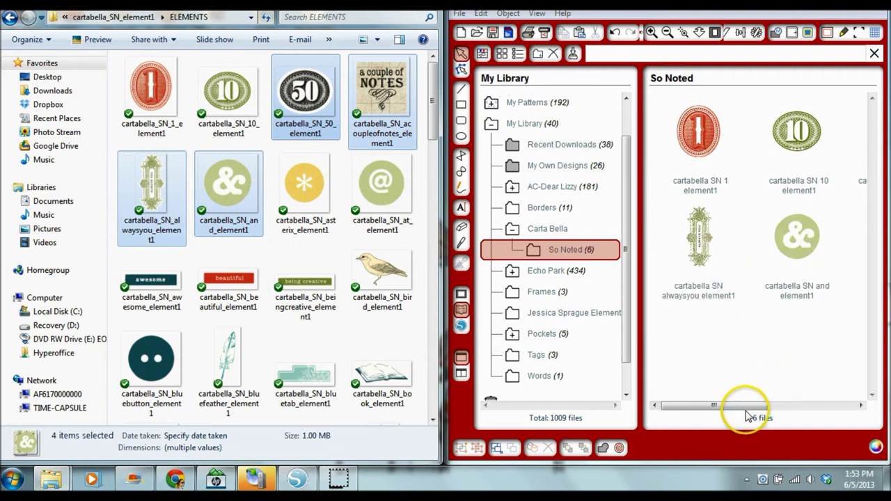
drag(746, 405, 728, 410)
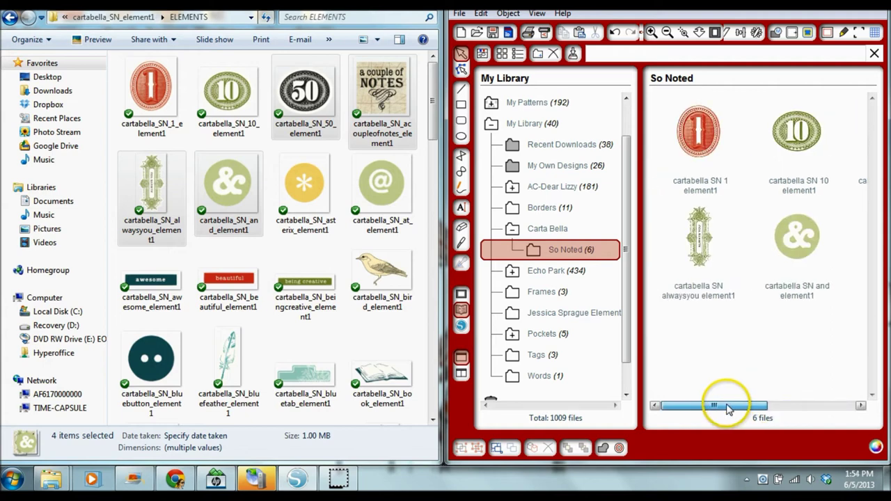
Step: Select the asterix, at, awesome and beautiful element images, previewing awesome, then start at beingcreative
click(331, 182)
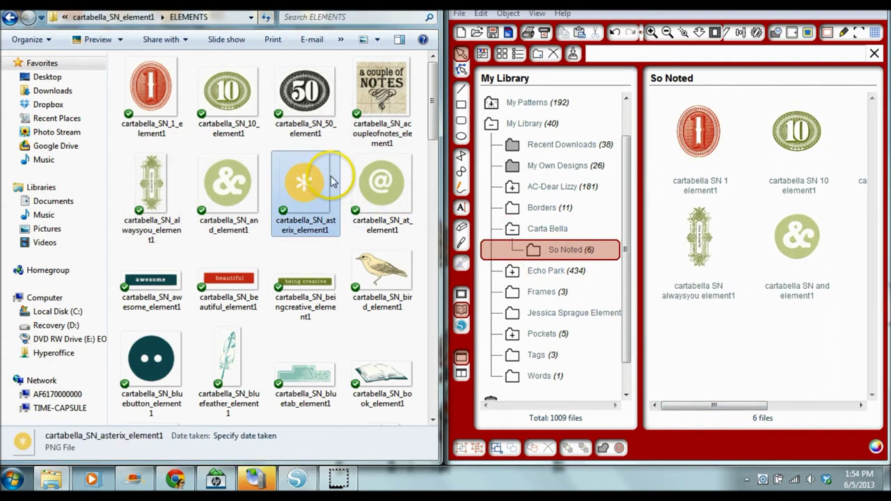
ctrl+click(379, 179)
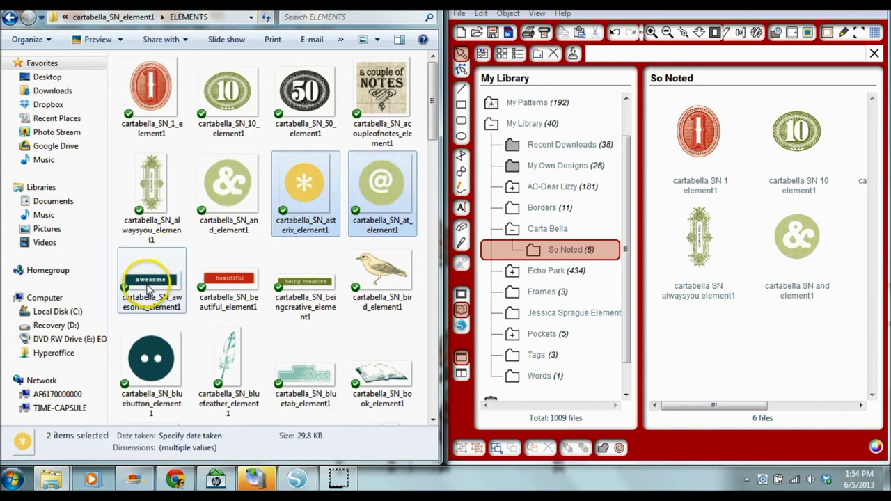
double_click(149, 289)
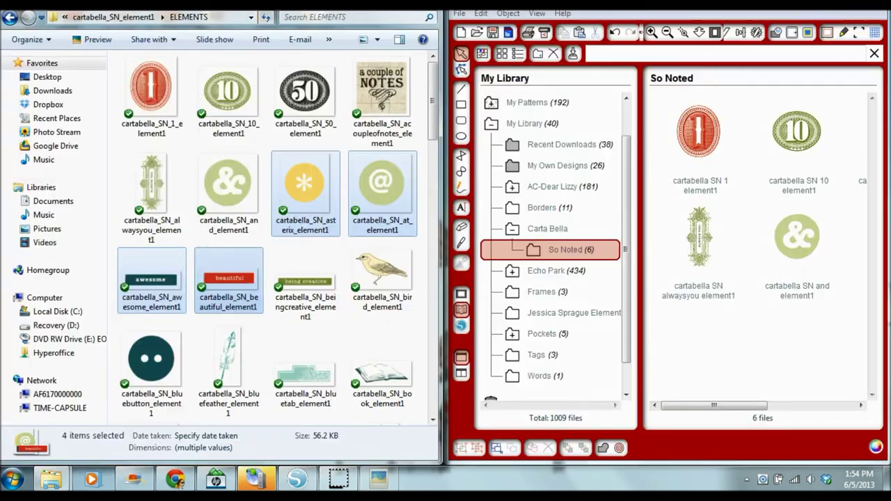
key(Escape)
ctrl+click(228, 279)
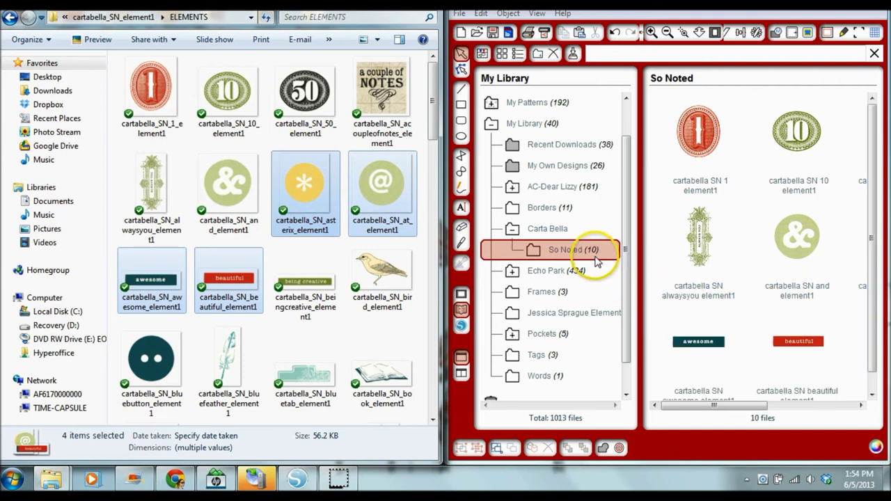
click(311, 287)
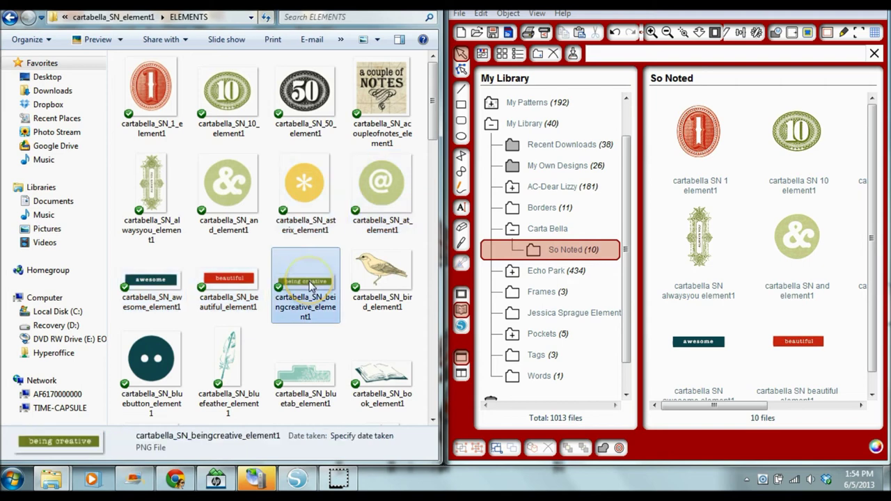
Step: Add the beingcreative, bird, blue button and blue feather elements to the So Noted folder
shift+click(382, 279)
shift+click(228, 369)
drag(331, 310, 736, 397)
scroll(847, 304, down, 1)
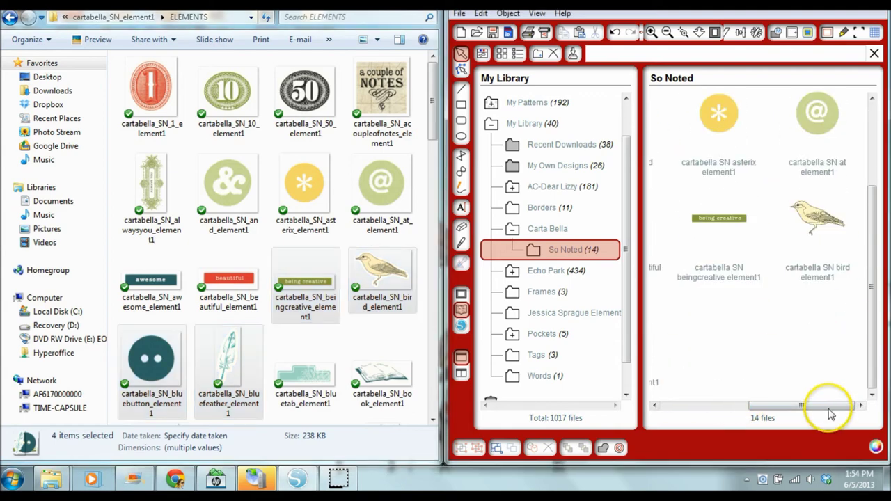
drag(826, 405, 744, 404)
Step: Add the bluetab, book, butterfly, blue butterfly and chair elements to So Noted
click(298, 367)
scroll(354, 338, down, 5)
scroll(339, 203, up, 3)
ctrl+click(152, 265)
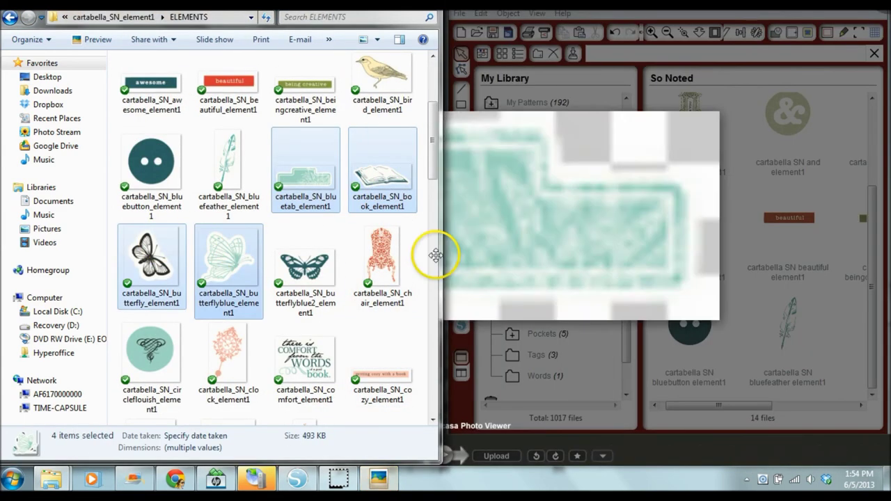
ctrl+click(228, 264)
ctrl+click(305, 264)
ctrl+click(382, 265)
key(Return)
key(Escape)
drag(382, 264, 828, 354)
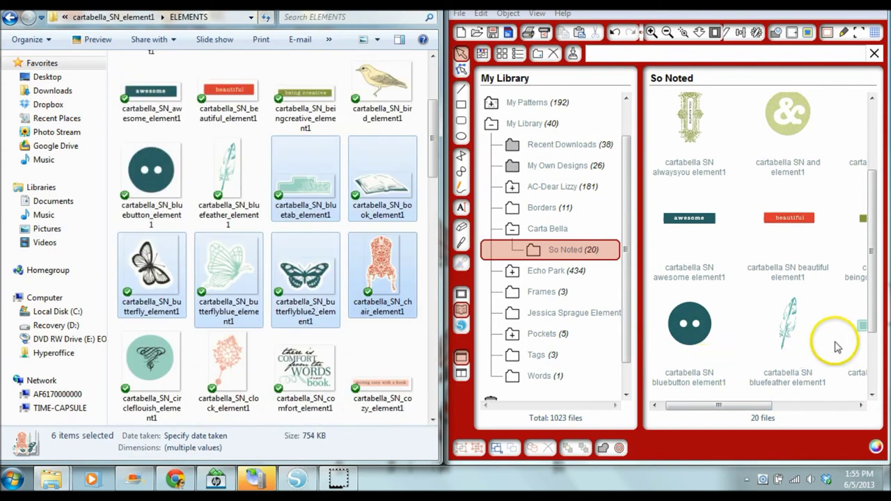
scroll(829, 345, down, 1)
drag(716, 408, 800, 408)
Step: Add circleflourish, clock, comfort, cozy, then cute through deardiary elements to So Noted
scroll(156, 187, down, 3)
click(156, 187)
shift+click(378, 193)
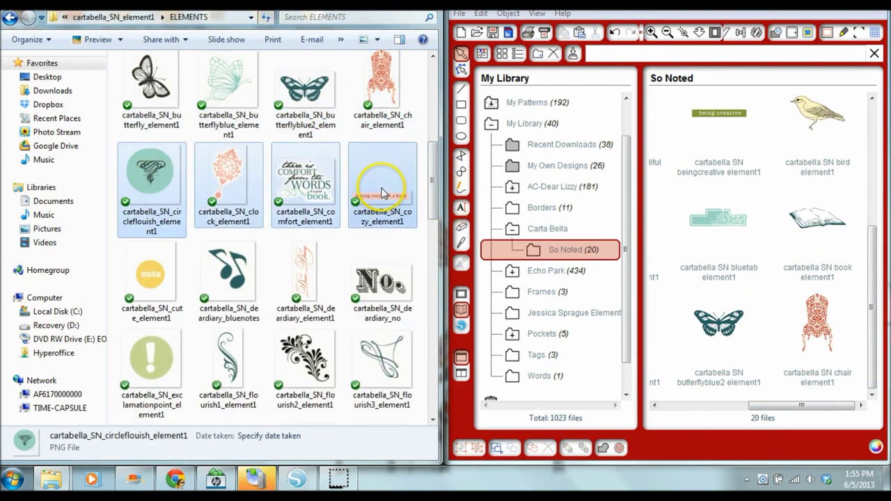
drag(383, 209, 696, 307)
click(151, 275)
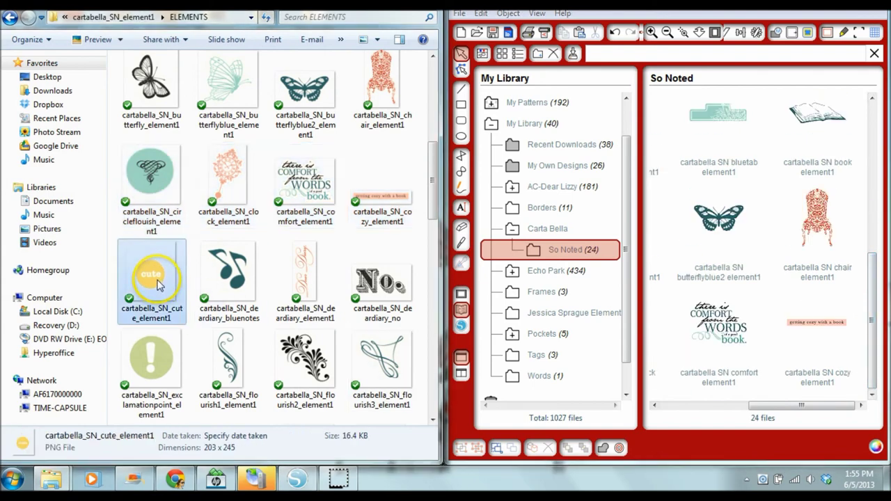
shift+click(382, 278)
drag(381, 278, 829, 341)
Step: Add the exclamation point batch and flourish4 through flower elements to So Noted
scroll(314, 248, up, 6)
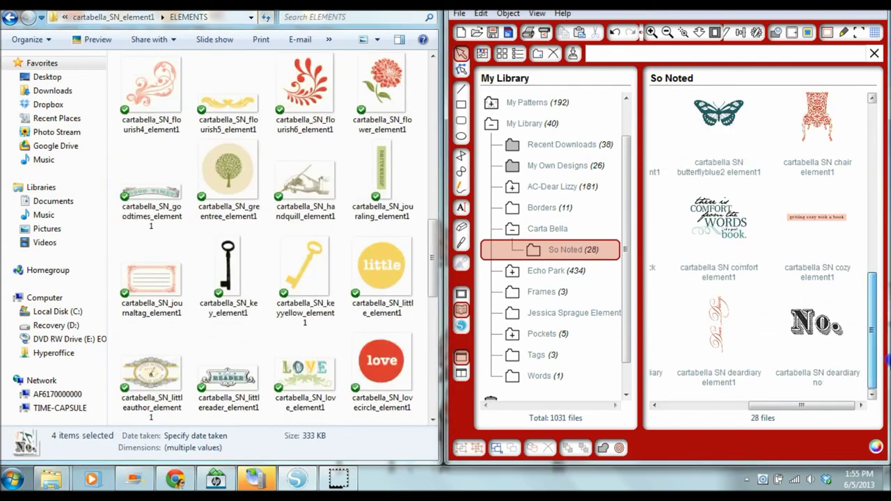
double_click(137, 247)
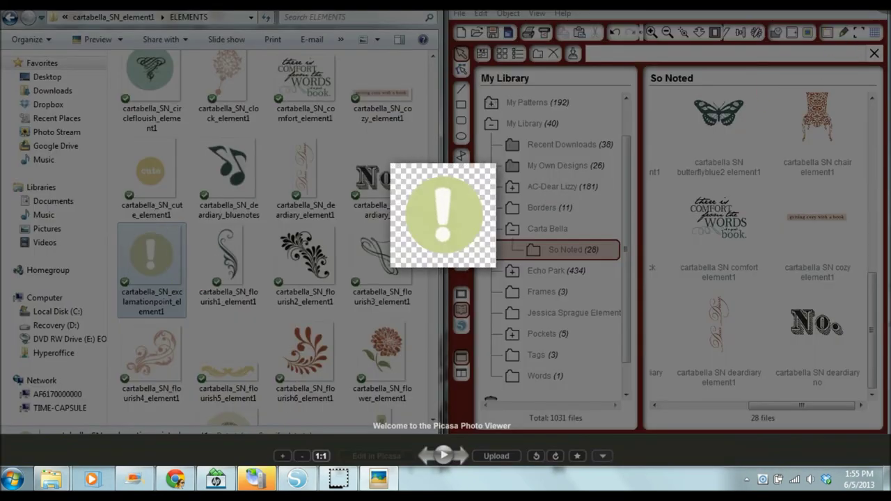
key(Escape)
shift+click(382, 264)
drag(382, 265, 775, 332)
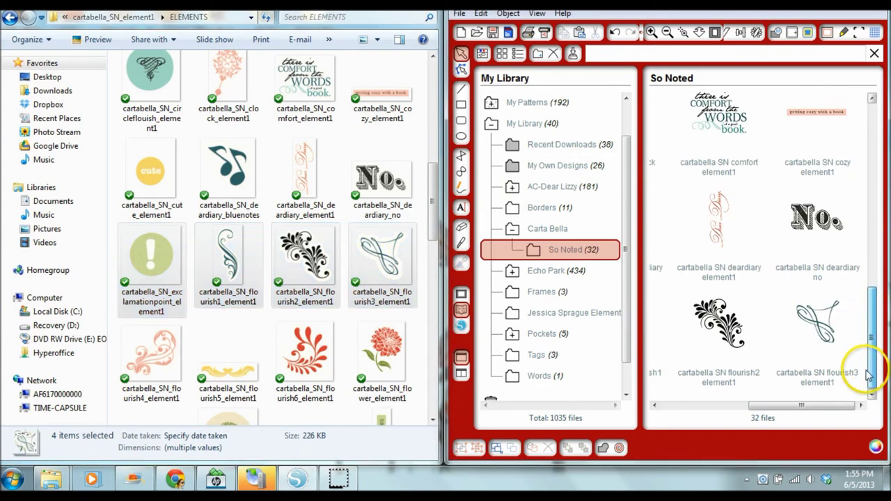
click(151, 355)
shift+click(373, 355)
drag(372, 356, 781, 362)
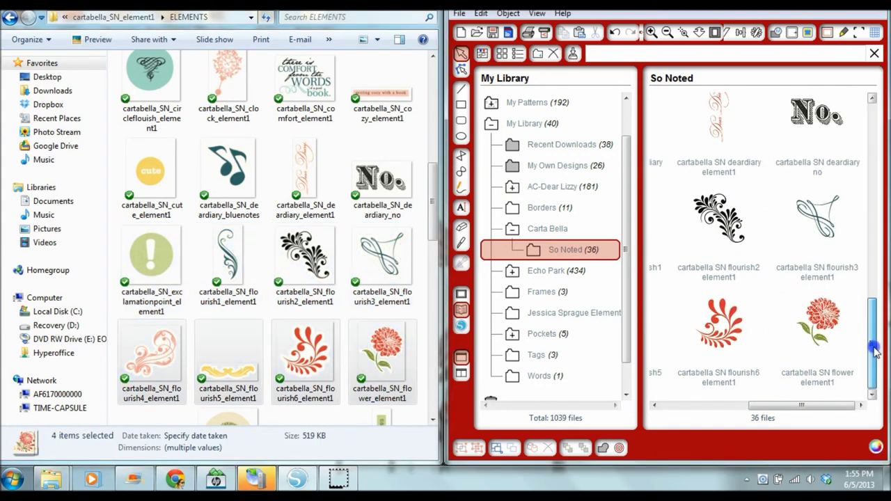
Step: Add goodtimes through journaling, then journaltag through little elements to So Noted
click(432, 272)
double_click(151, 206)
key(Escape)
shift+click(403, 188)
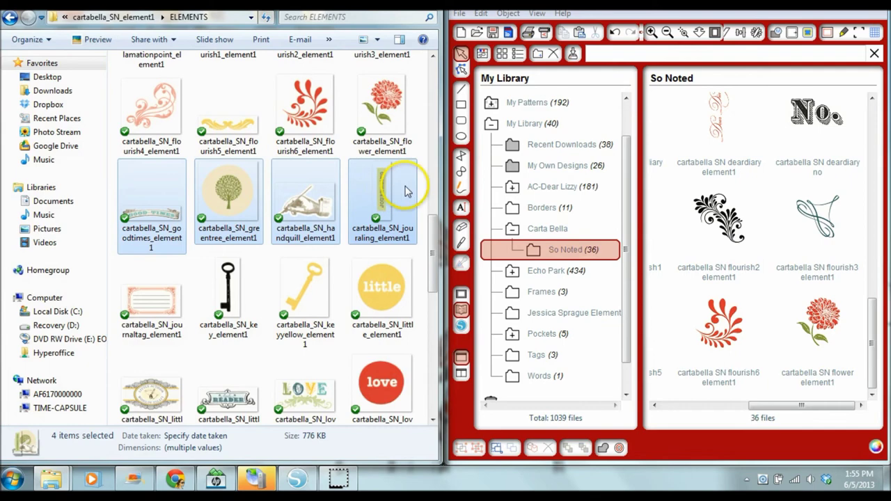
drag(404, 188, 771, 328)
click(867, 313)
click(132, 306)
shift+click(369, 282)
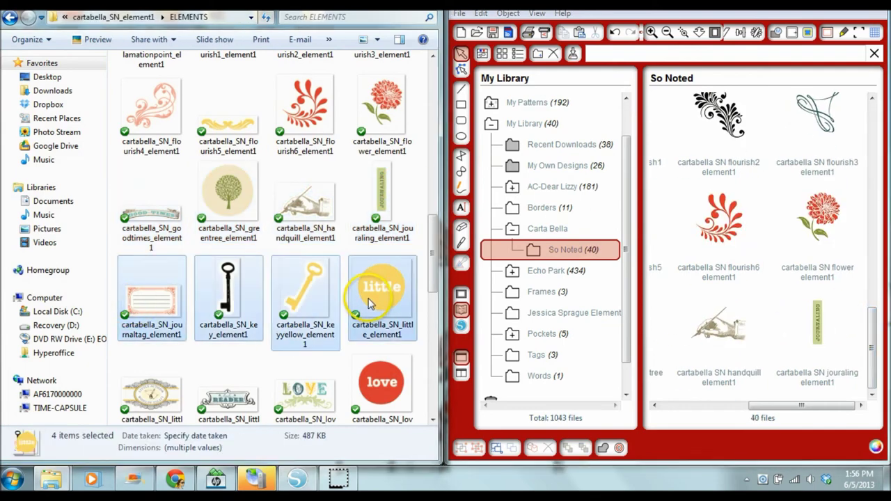
drag(369, 282, 878, 296)
Step: Add littleauthor through lovecircle, then lovely through mylittlereader elements to So Noted
click(160, 394)
shift+click(386, 383)
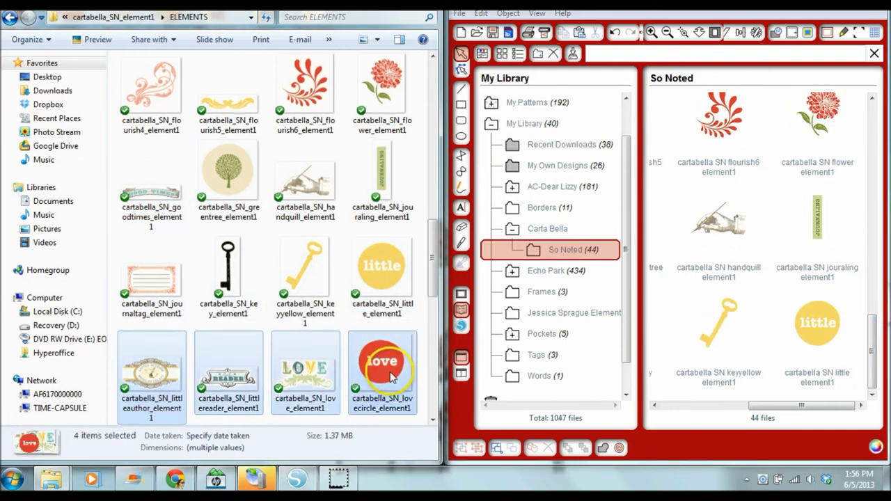
drag(389, 369, 782, 369)
click(870, 328)
scroll(439, 296, down, 1)
scroll(439, 295, down, 3)
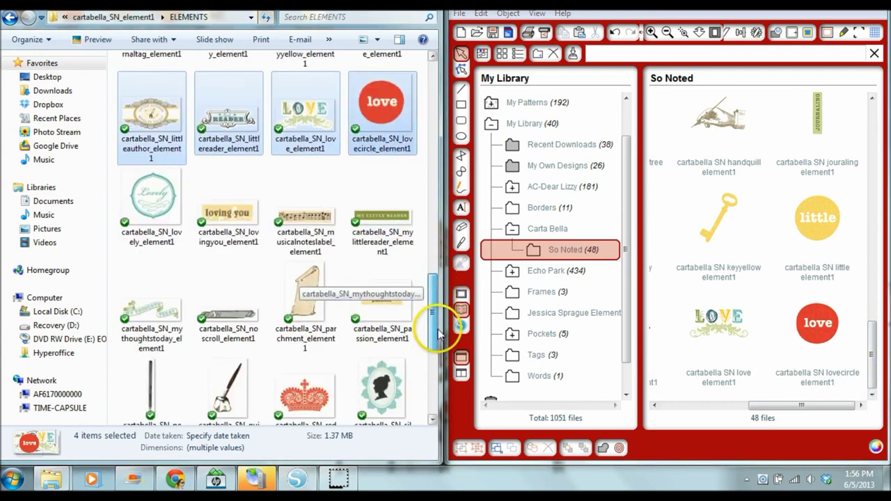
double_click(151, 202)
key(Escape)
shift+click(383, 219)
drag(383, 219, 771, 299)
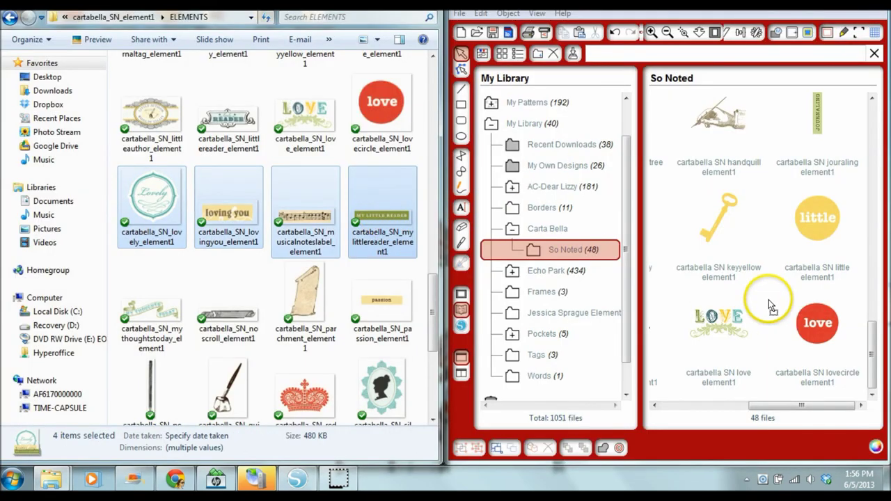
Step: Add mythoughtstoday through passion, then pencil through silhouettelace elements to So Noted
scroll(875, 309, down, 1)
click(152, 306)
shift+click(395, 314)
drag(396, 315, 776, 349)
scroll(870, 349, down, 1)
scroll(279, 313, down, 1)
click(151, 369)
shift+click(384, 367)
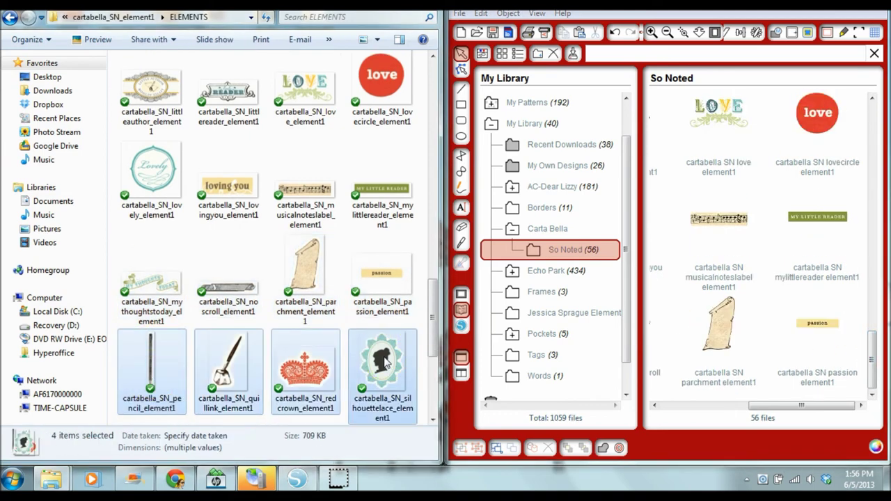
drag(384, 367, 787, 347)
Step: Add sosweet through treetag, then typewriter through yourethebest elements, bringing So Noted to 71 files
scroll(870, 324, down, 1)
drag(432, 307, 432, 365)
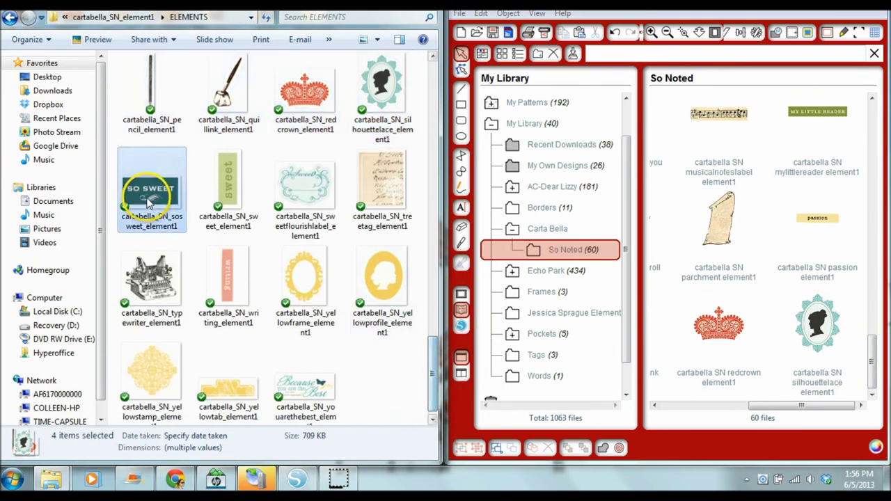
click(152, 188)
shift+click(383, 188)
drag(308, 193, 785, 337)
scroll(870, 349, down, 1)
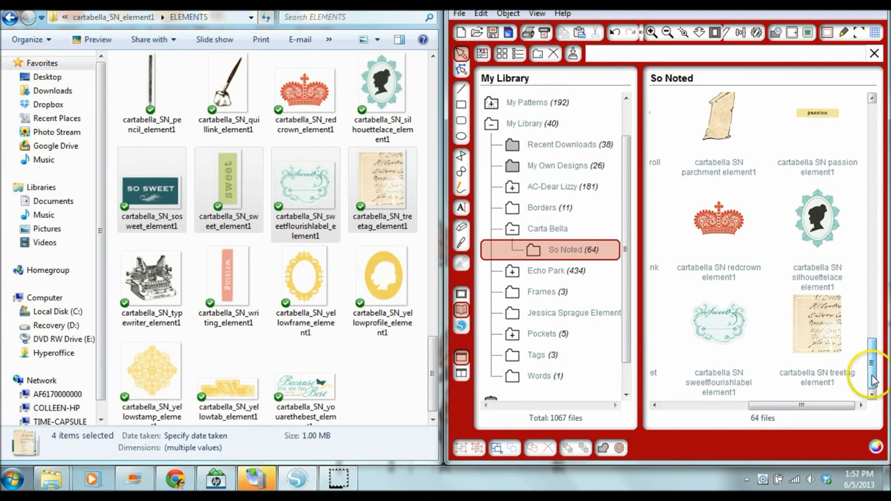
scroll(209, 278, down, 1)
click(146, 272)
shift+click(313, 379)
drag(320, 306, 786, 355)
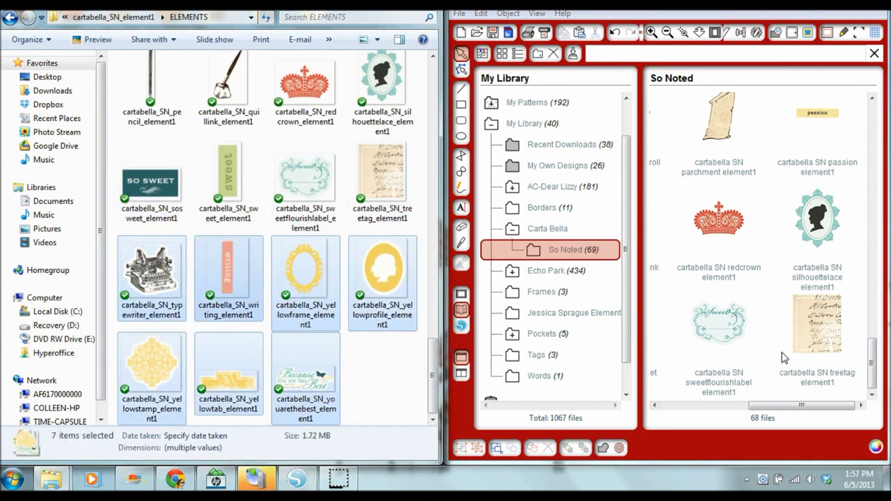
scroll(871, 368, down, 2)
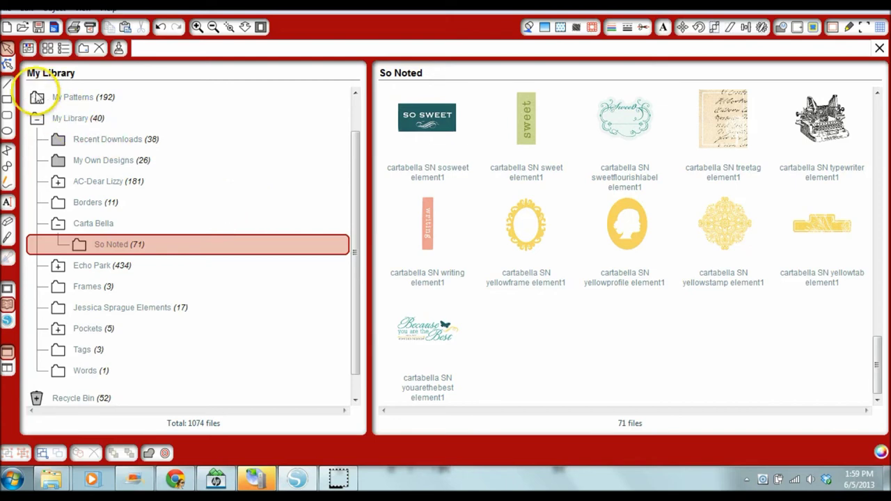
click(36, 97)
click(129, 141)
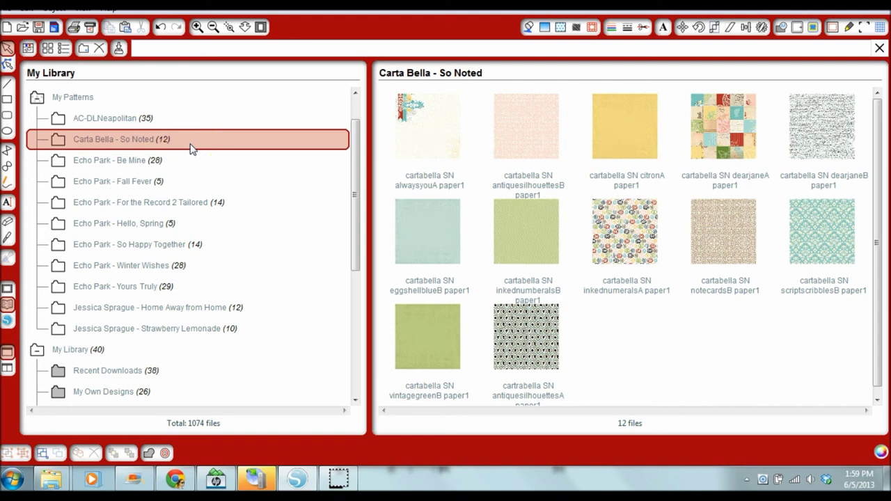
click(37, 100)
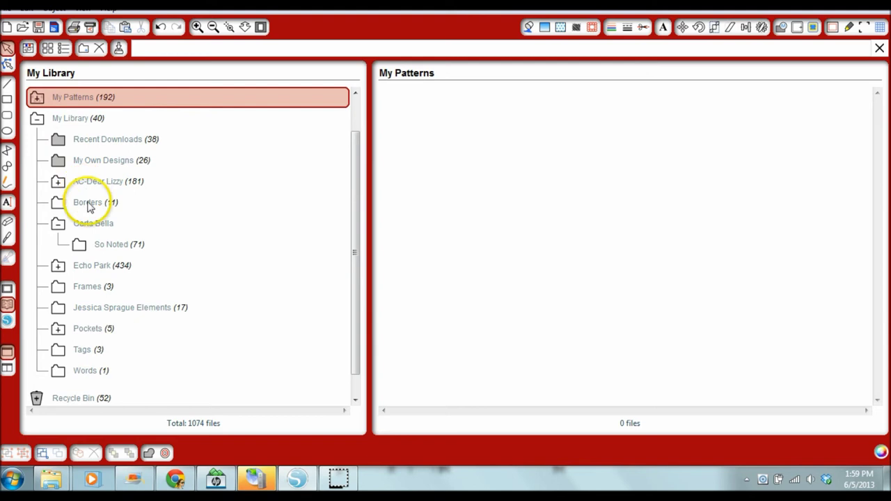
click(110, 253)
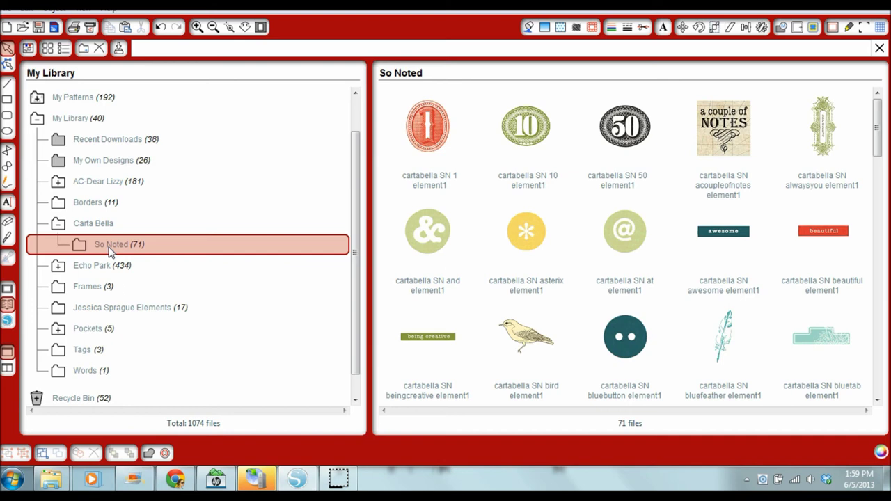
click(37, 97)
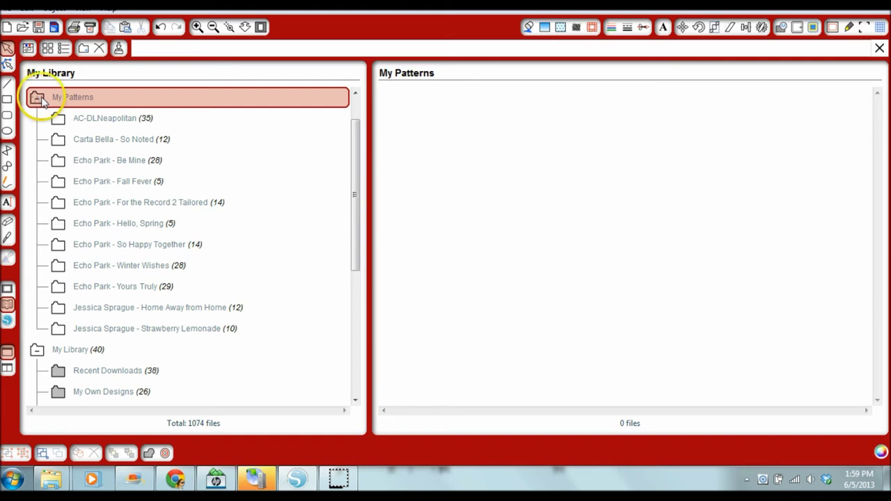
click(149, 145)
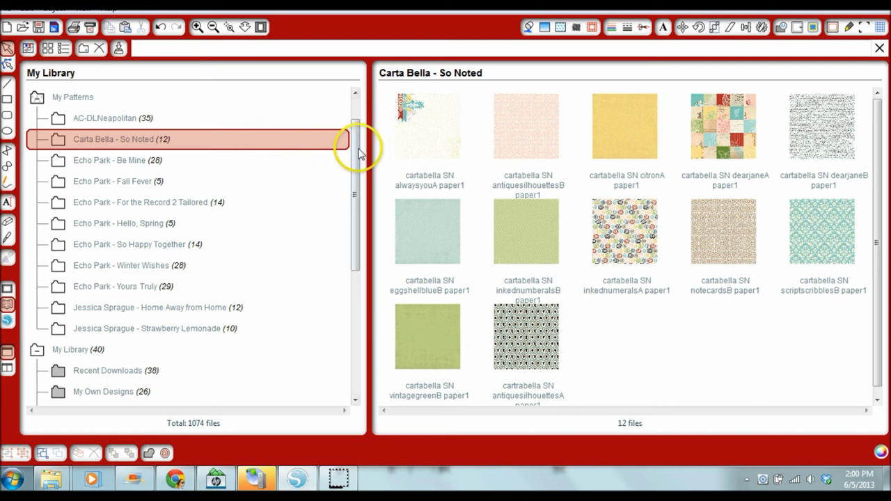
drag(354, 145, 322, 257)
click(131, 299)
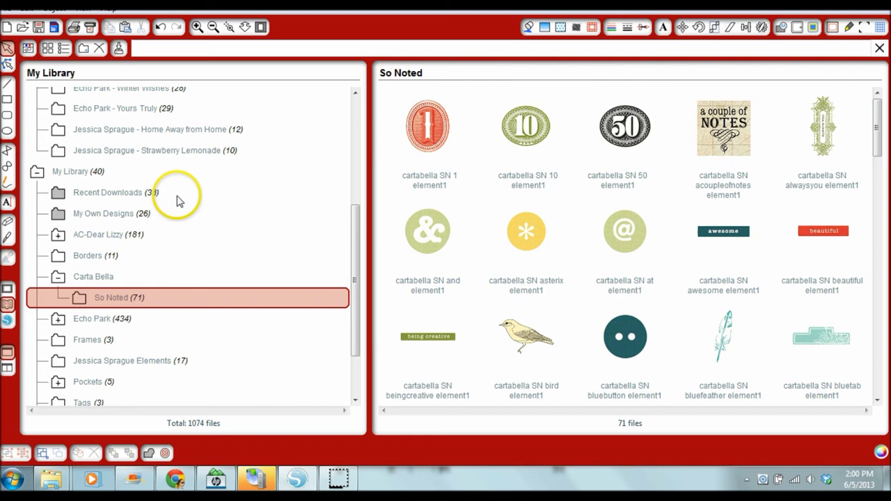
scroll(179, 200, up, 3)
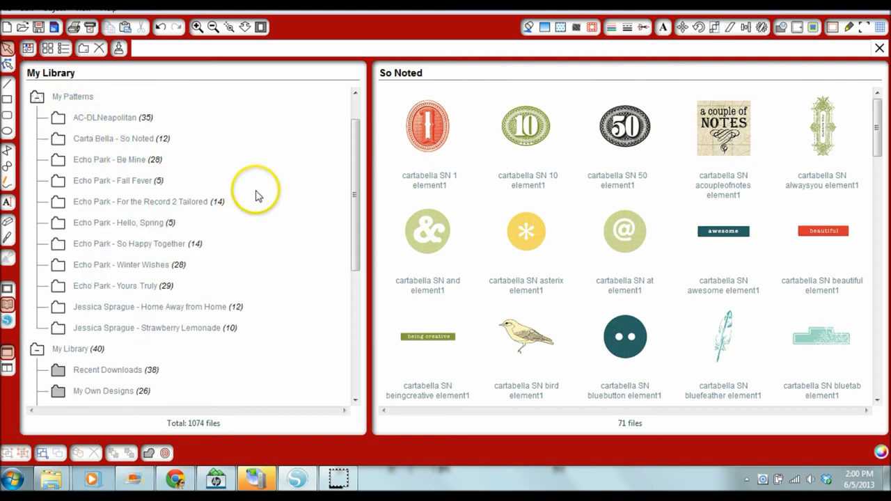
scroll(256, 193, down, 3)
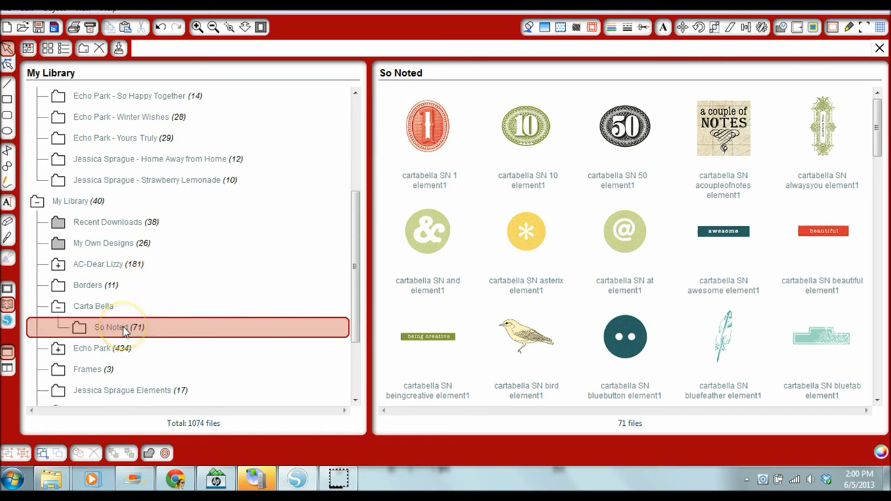
Step: Drag alwaysyouA paper1 from the Carta Bella - So Noted patterns into the So Noted library folder
click(73, 202)
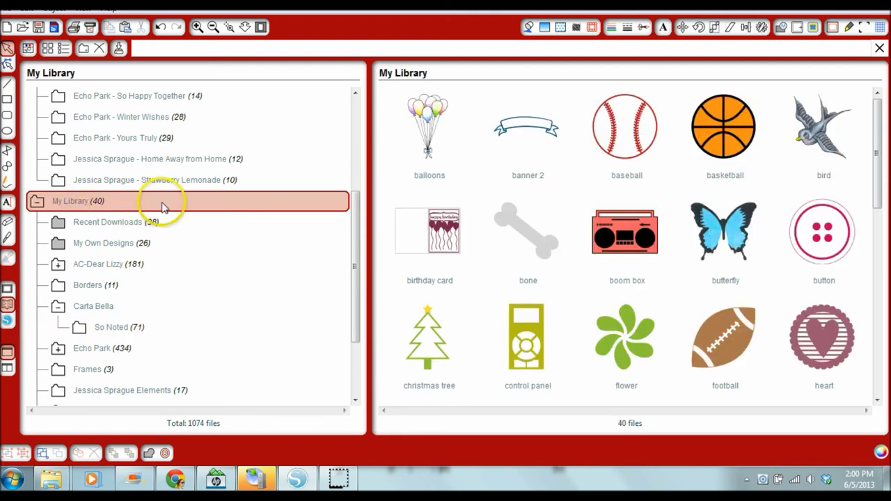
scroll(162, 207, up, 3)
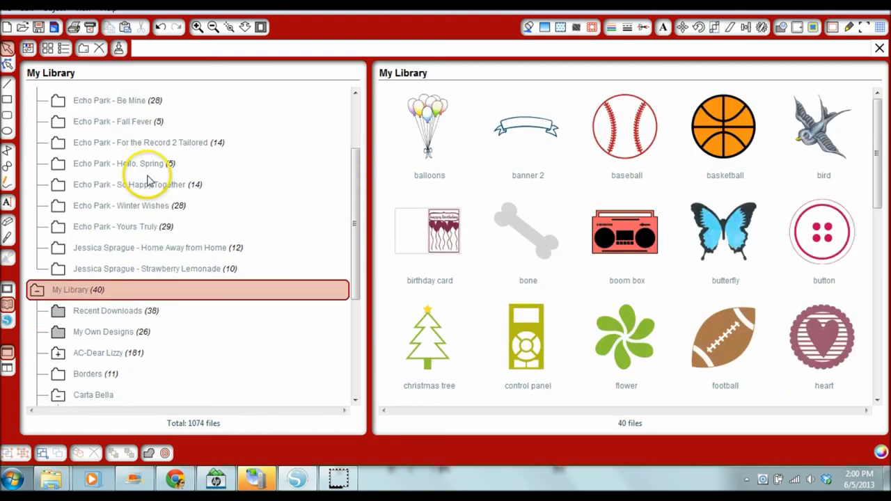
scroll(140, 182, up, 2)
scroll(140, 181, down, 1)
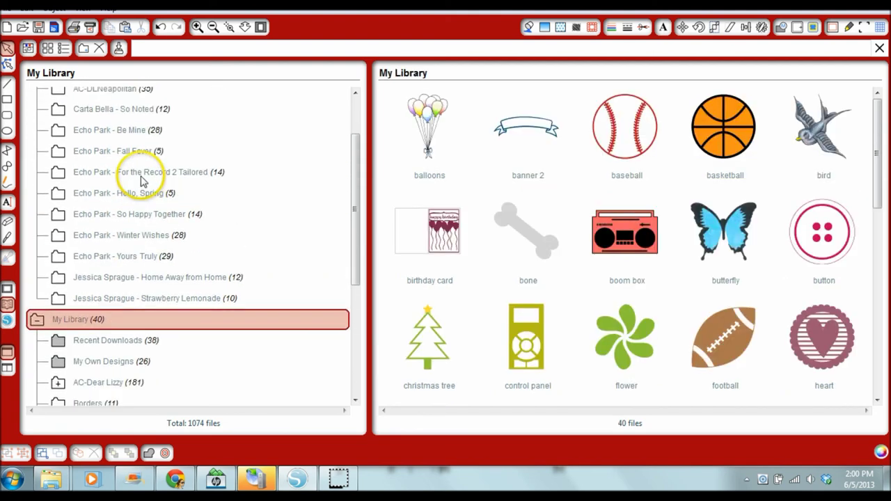
click(142, 111)
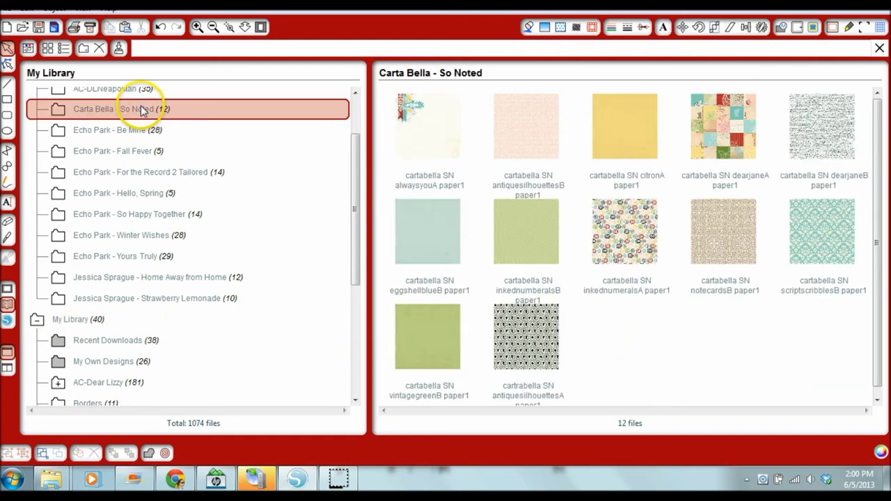
click(431, 139)
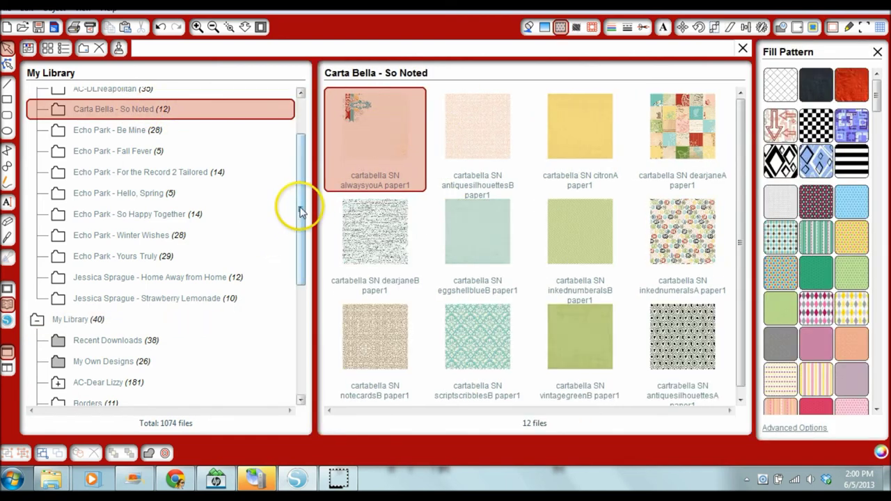
drag(301, 210, 300, 273)
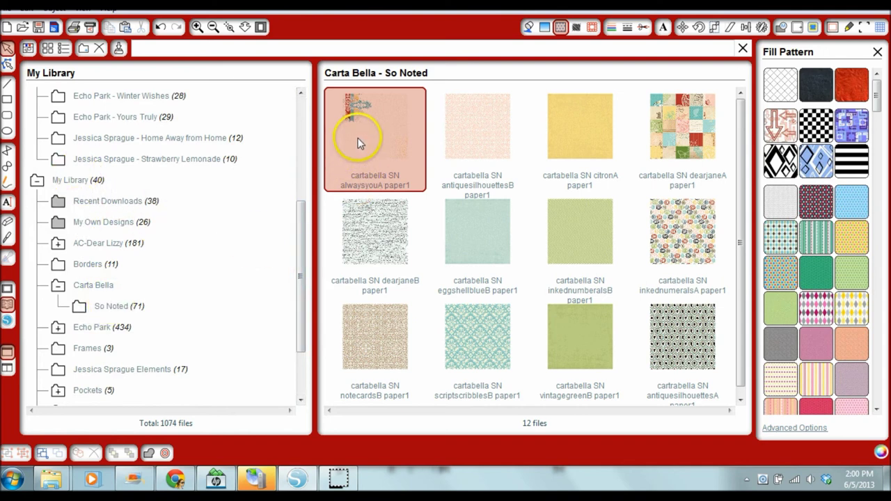
drag(359, 143, 112, 314)
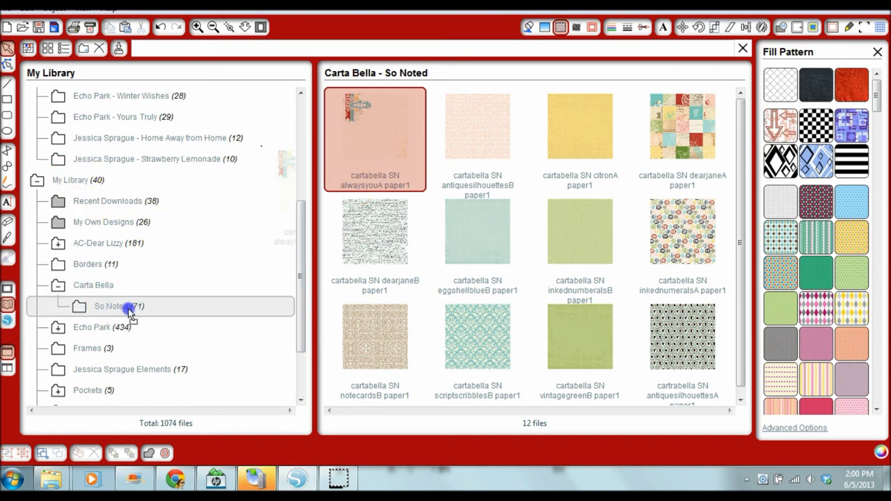
drag(122, 313, 123, 311)
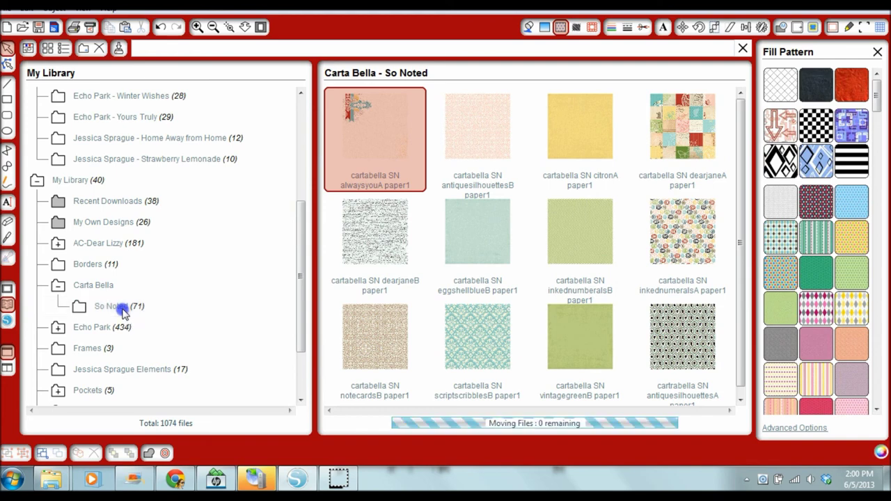
click(128, 311)
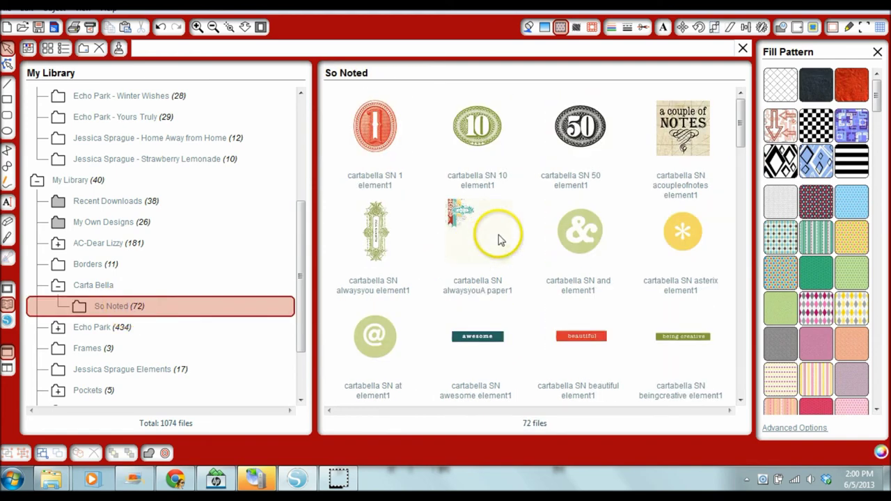
Step: Select the card rectangle and try the red 1, then the 50 element as its fill
click(476, 223)
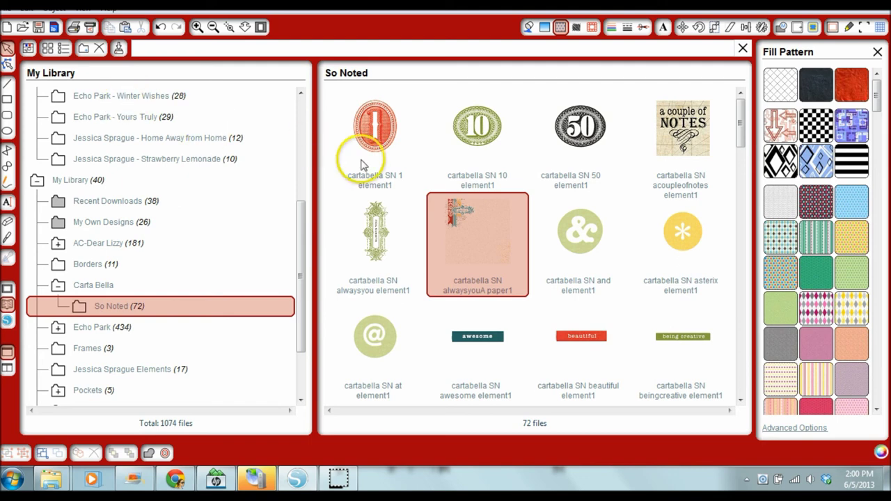
click(8, 291)
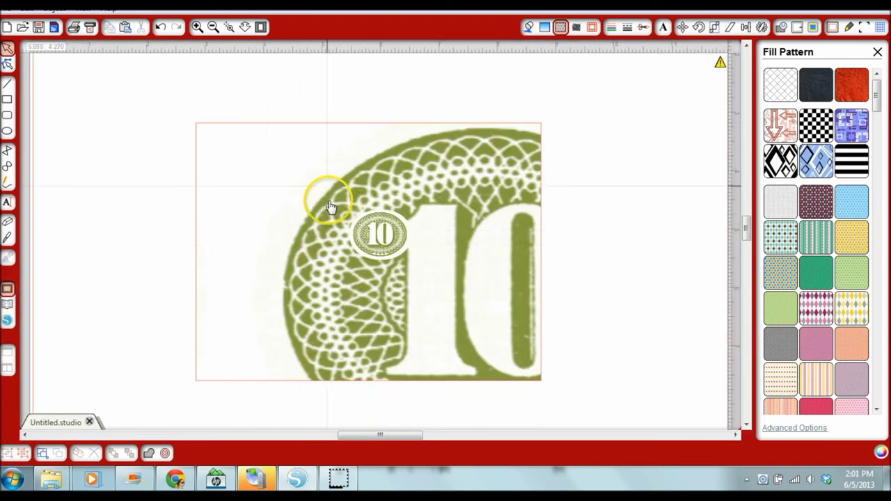
click(312, 128)
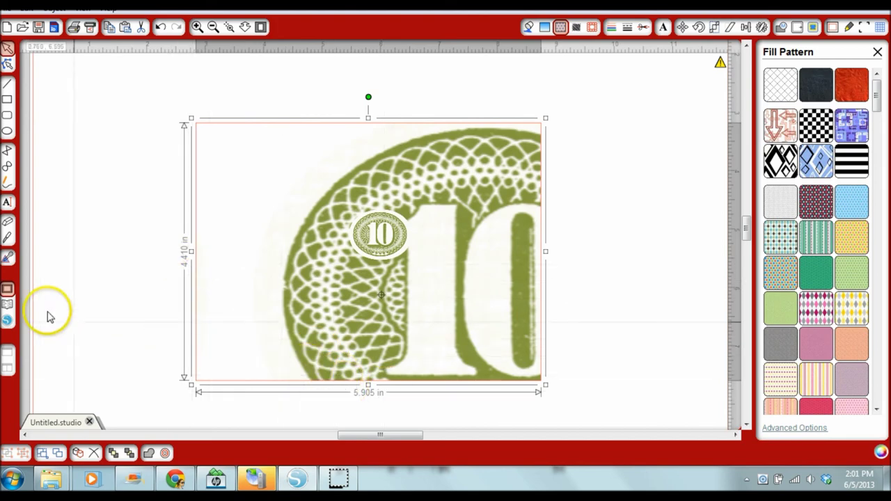
click(8, 305)
click(393, 145)
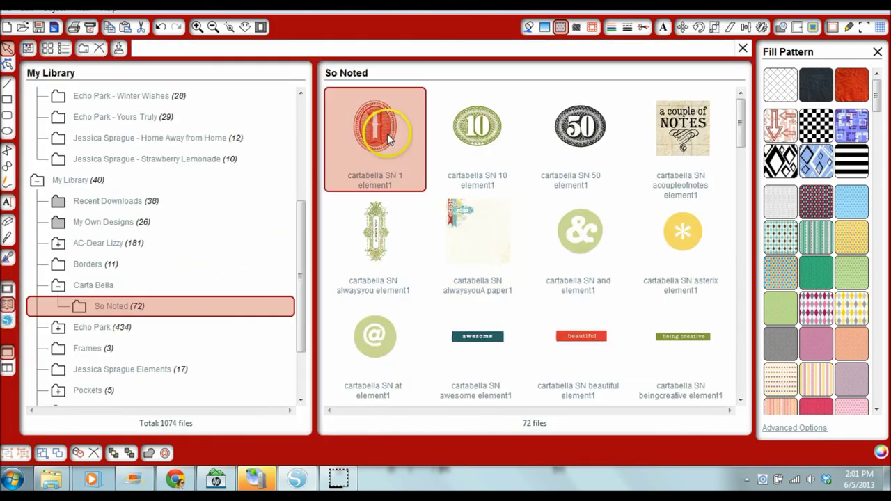
click(7, 291)
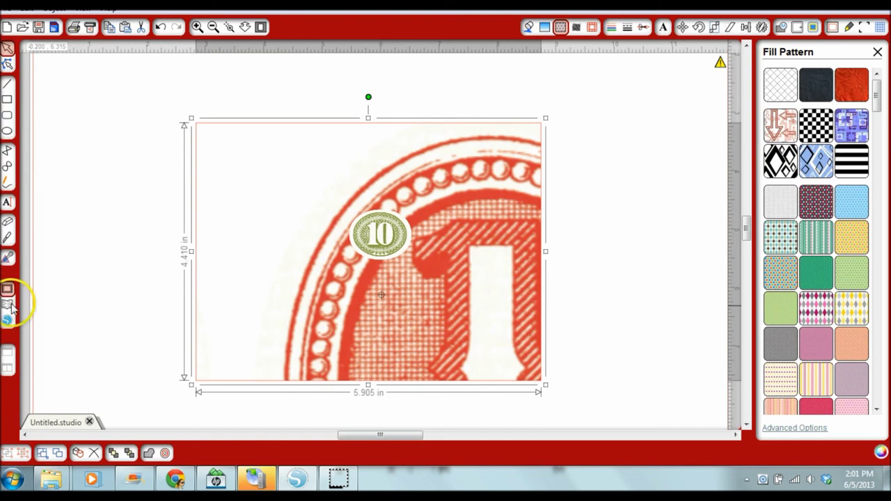
click(9, 305)
click(592, 127)
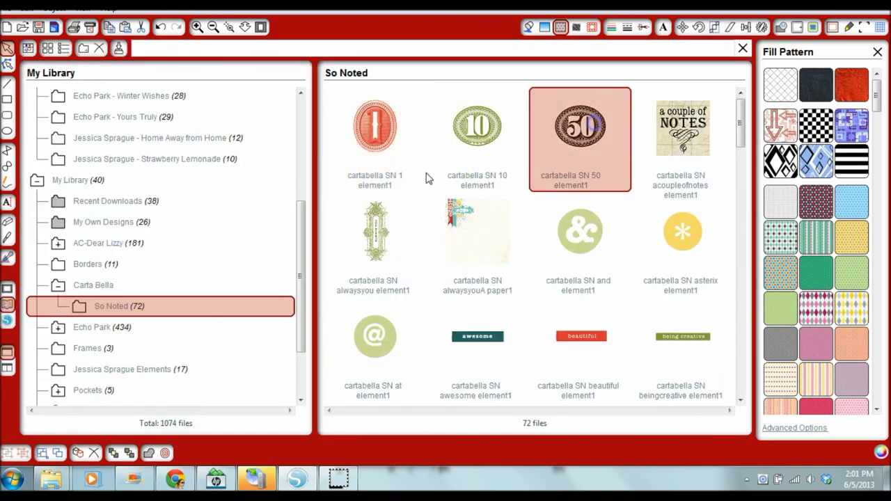
click(8, 291)
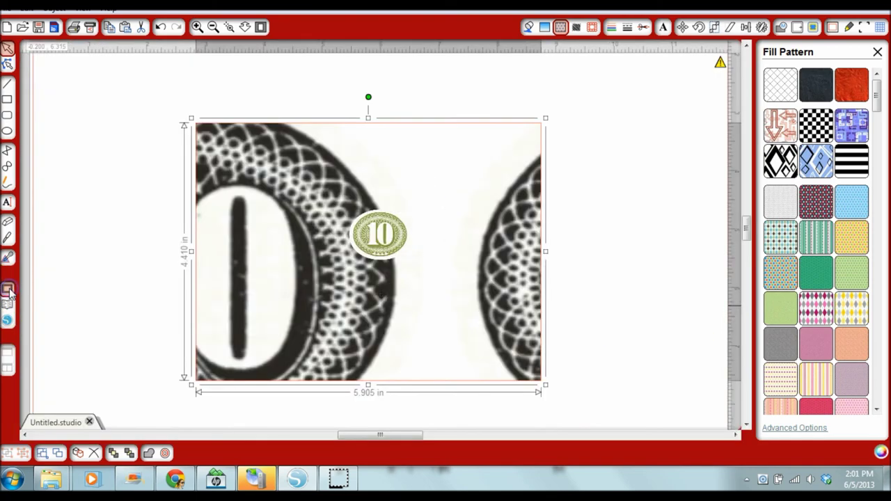
Step: Delete the stray 10 coin and a couple of NOTES images, then reselect the card
click(381, 253)
key(Delete)
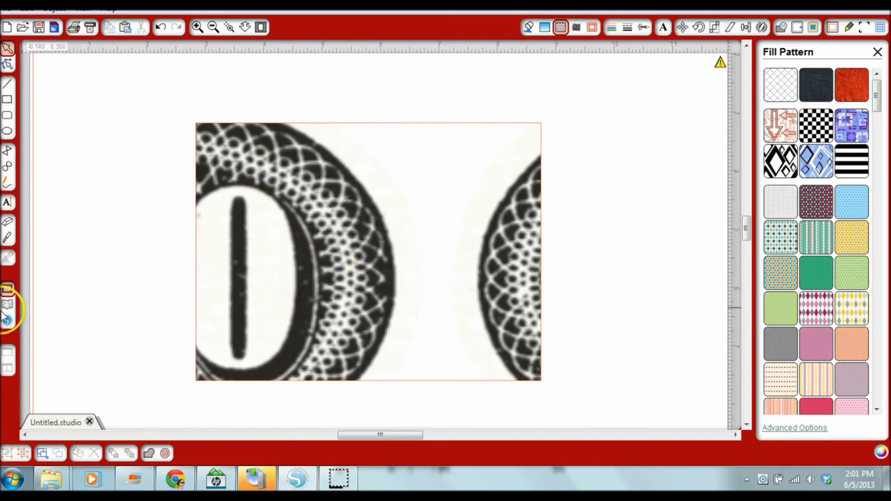
click(9, 305)
double_click(659, 148)
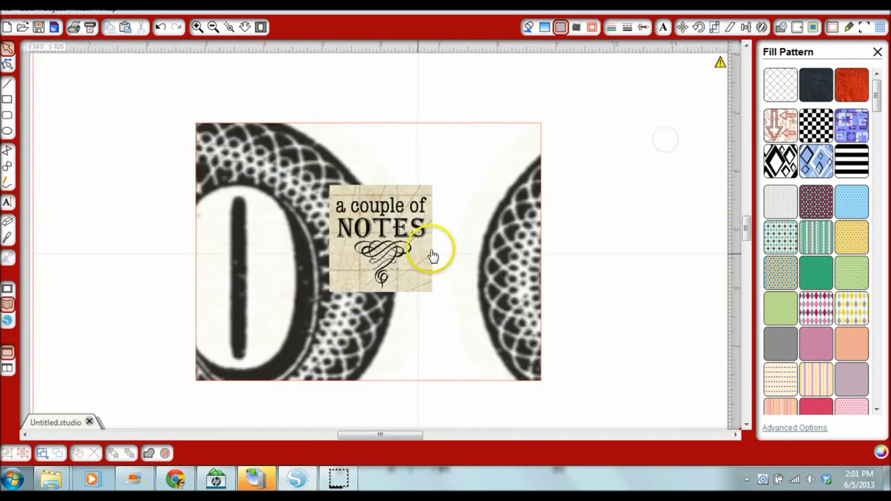
click(7, 304)
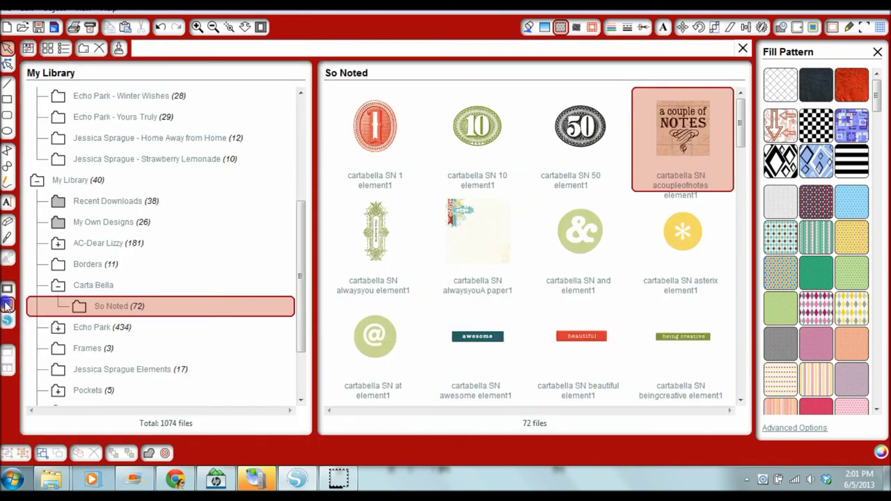
click(469, 223)
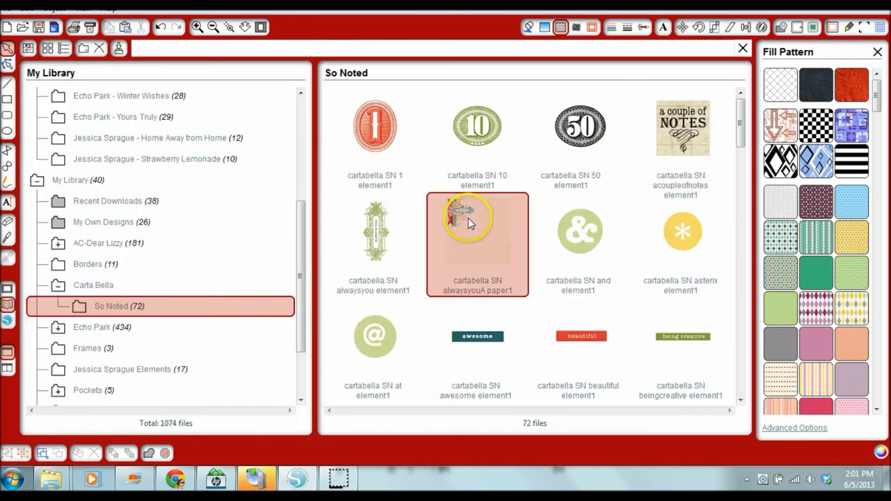
click(7, 288)
click(416, 235)
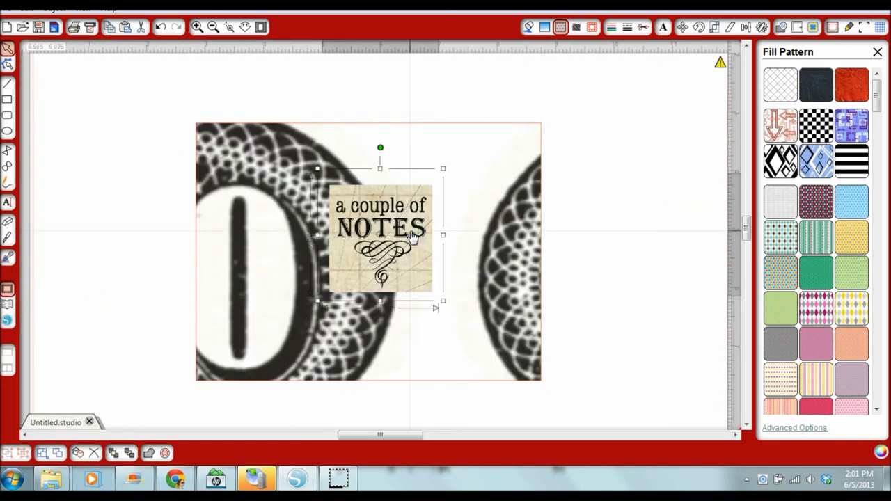
key(Delete)
click(413, 141)
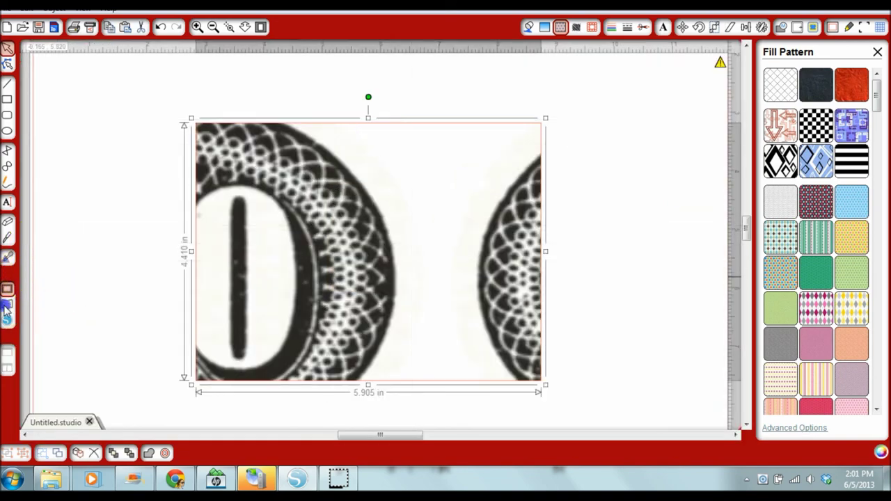
click(6, 307)
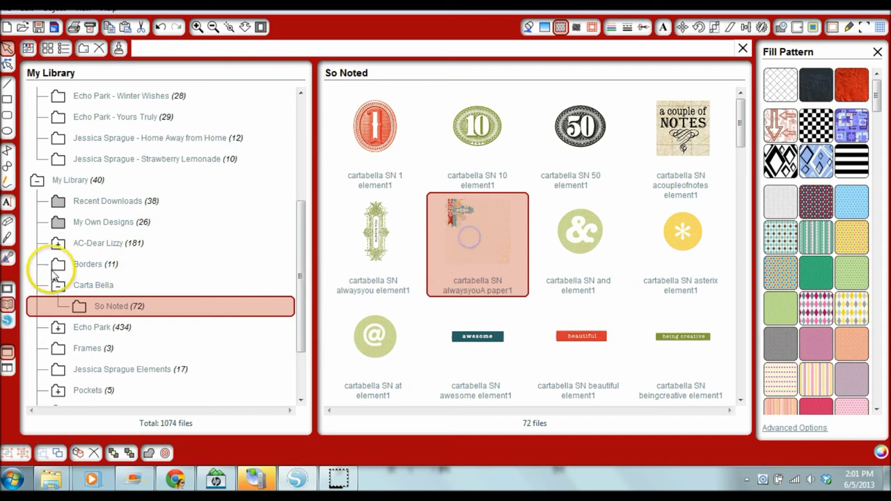
Step: Fill the card with alwaysyouA paper1, pan it toward the top-left and set Scale Pattern to 170%
click(7, 305)
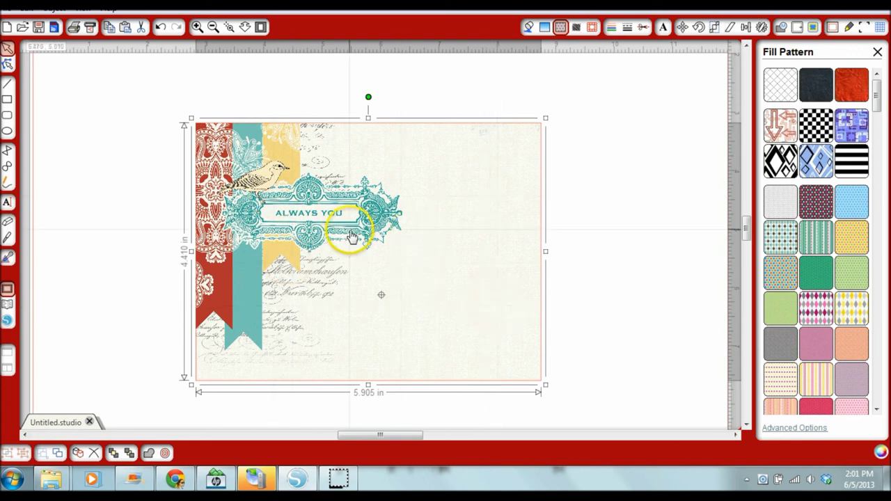
click(796, 427)
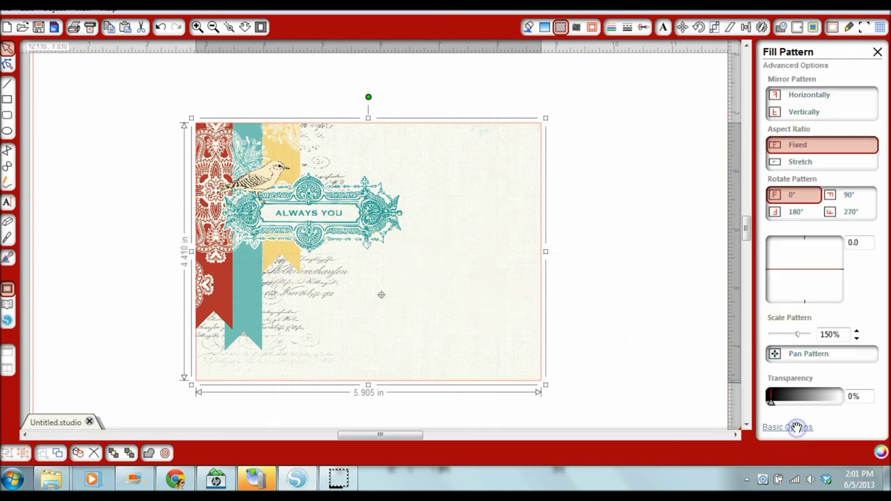
click(808, 354)
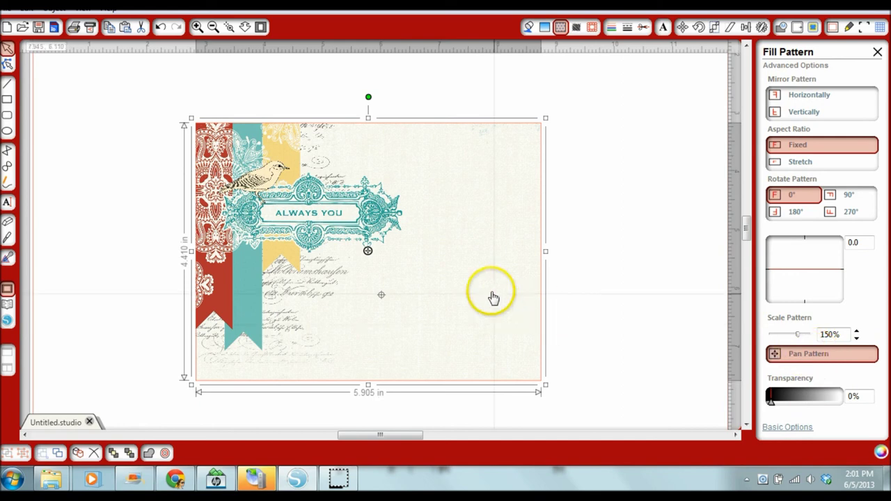
mouse_move(367, 253)
mouse_down()
mouse_move(420, 267)
mouse_move(440, 298)
mouse_move(342, 299)
mouse_move(418, 250)
mouse_move(411, 232)
mouse_move(285, 181)
mouse_move(341, 193)
mouse_move(376, 235)
mouse_move(369, 244)
mouse_up()
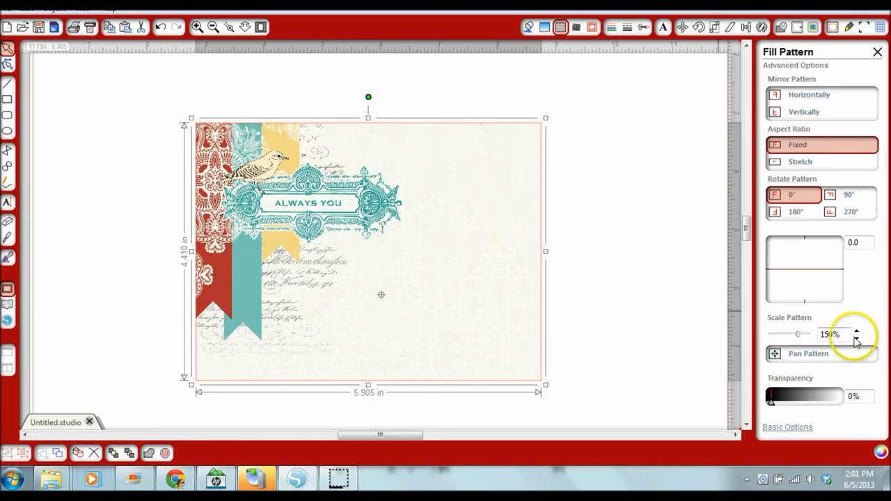
drag(857, 340, 860, 335)
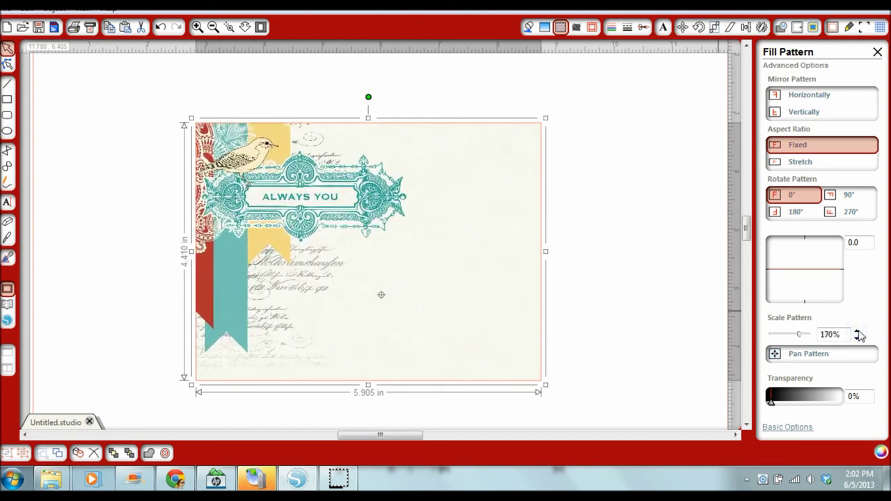
click(7, 305)
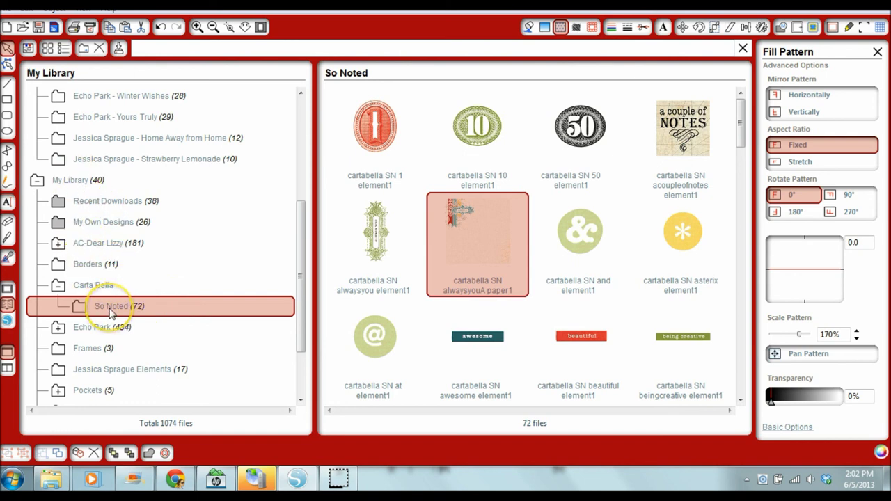
Step: Drag alwaysyouA paper1 into the Carta Bella - So Noted pattern folder, now 12 papers, and return to Basic Options
drag(304, 239, 304, 157)
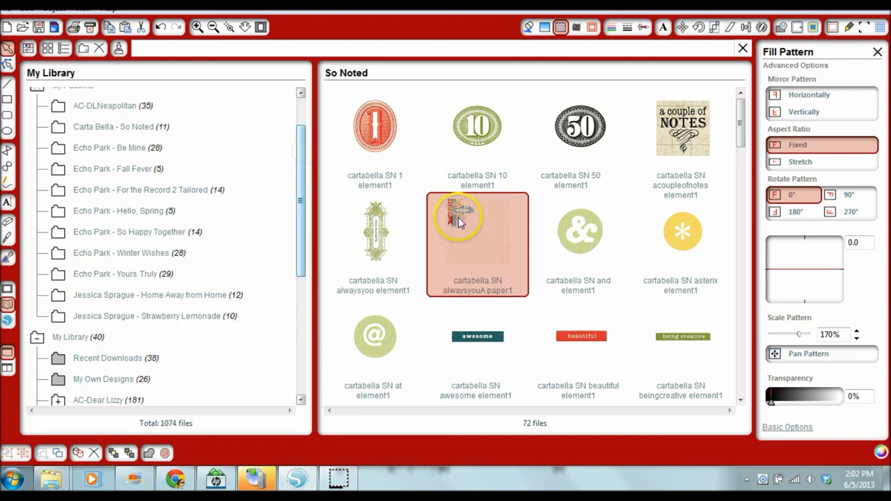
drag(457, 217, 138, 129)
click(137, 129)
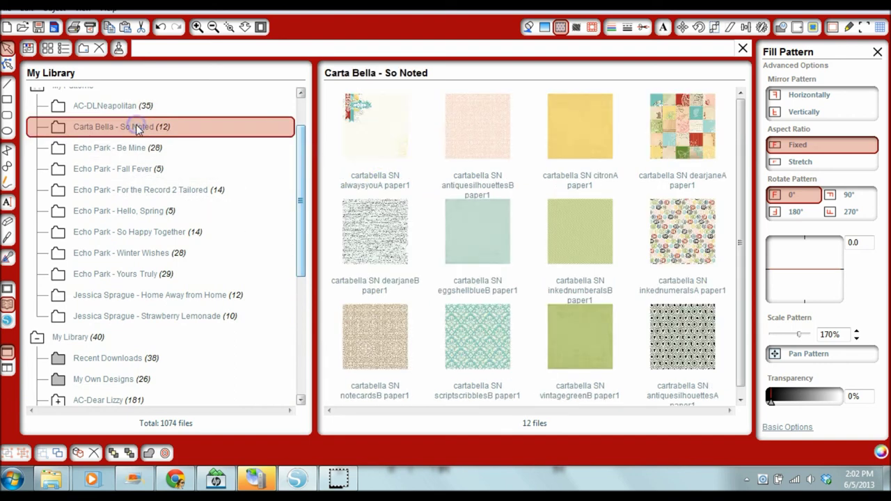
click(560, 27)
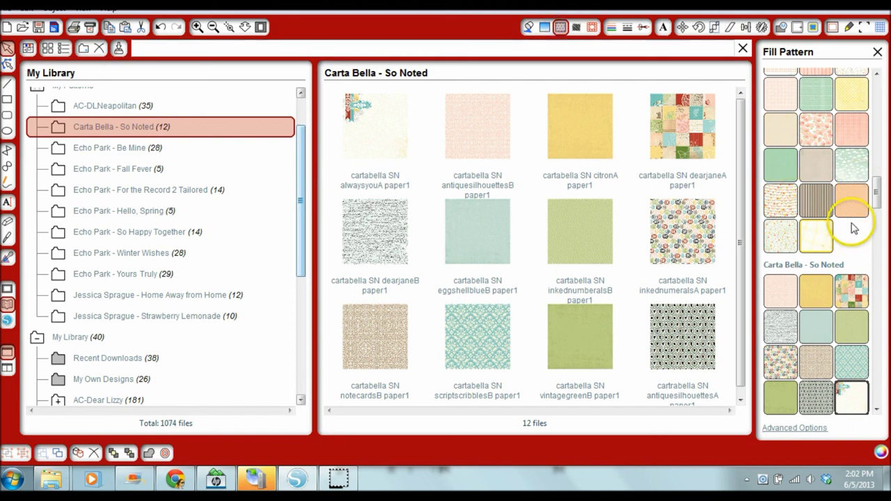
mouse_move(879, 198)
mouse_down()
mouse_move(880, 244)
mouse_move(887, 198)
mouse_up()
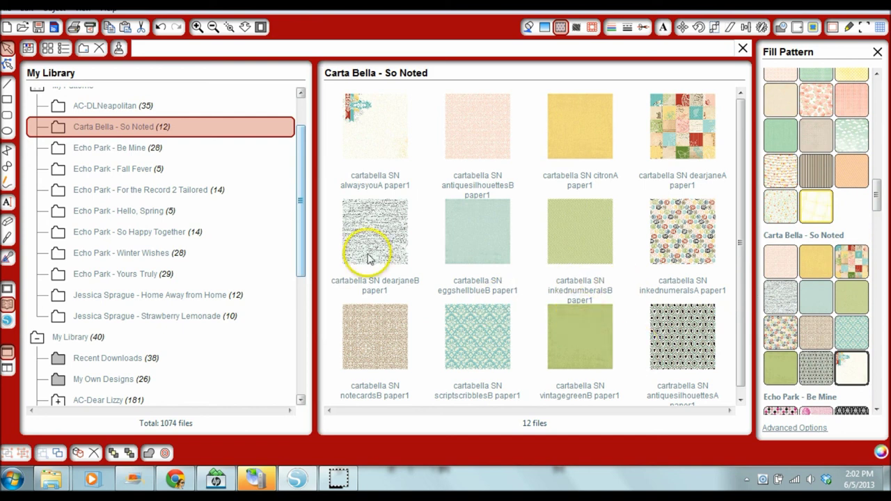
drag(302, 191, 305, 274)
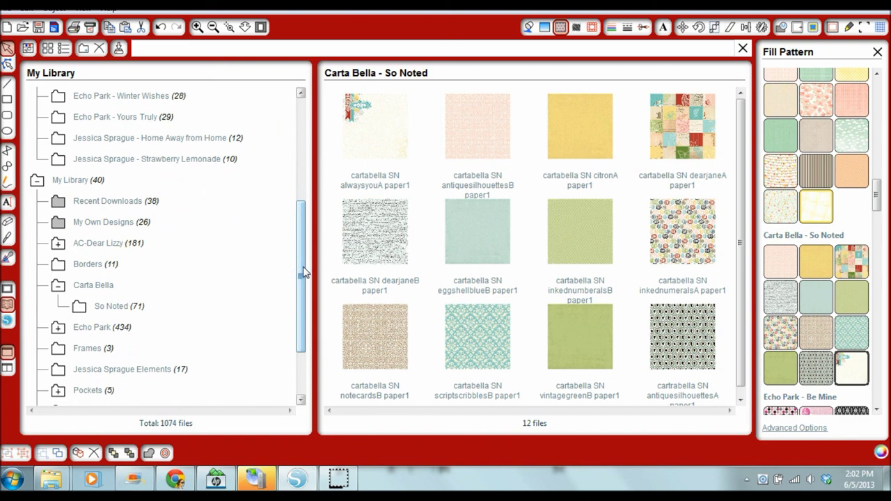